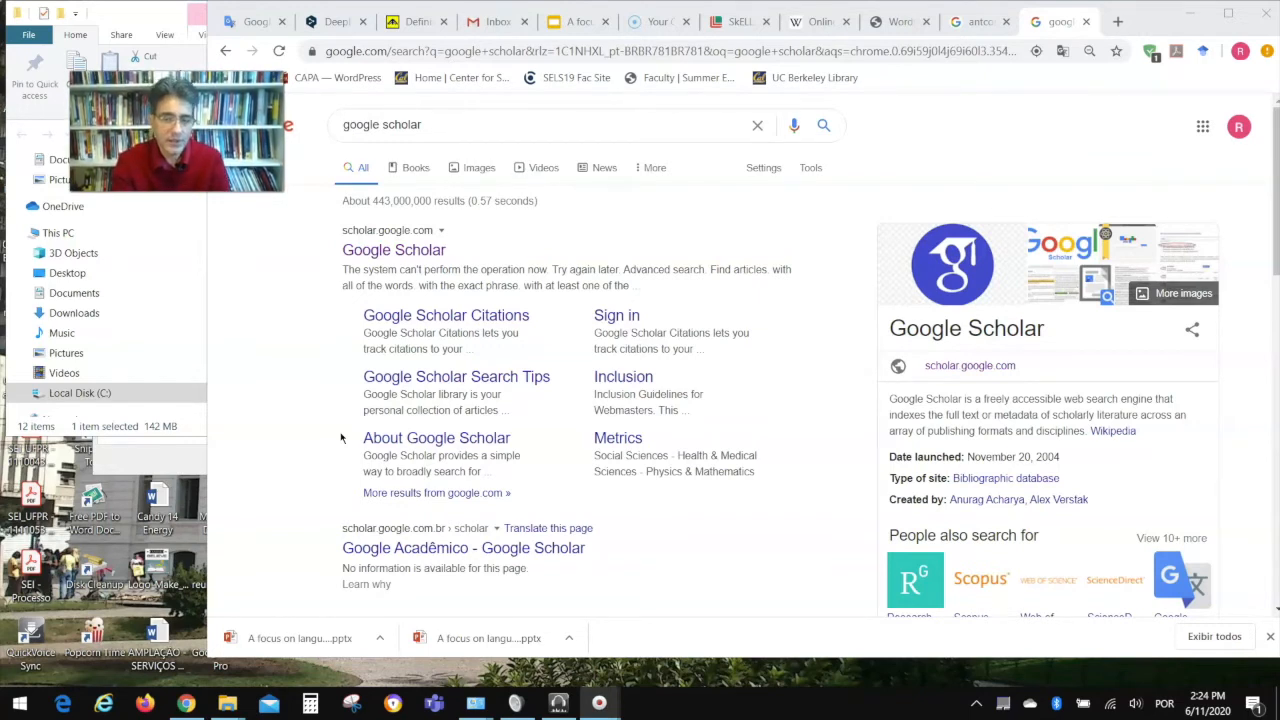
# Step: Open Google Scholar and search for "collocation use for learners of English", looking through the resulting articles
pyautogui.click(406, 257)
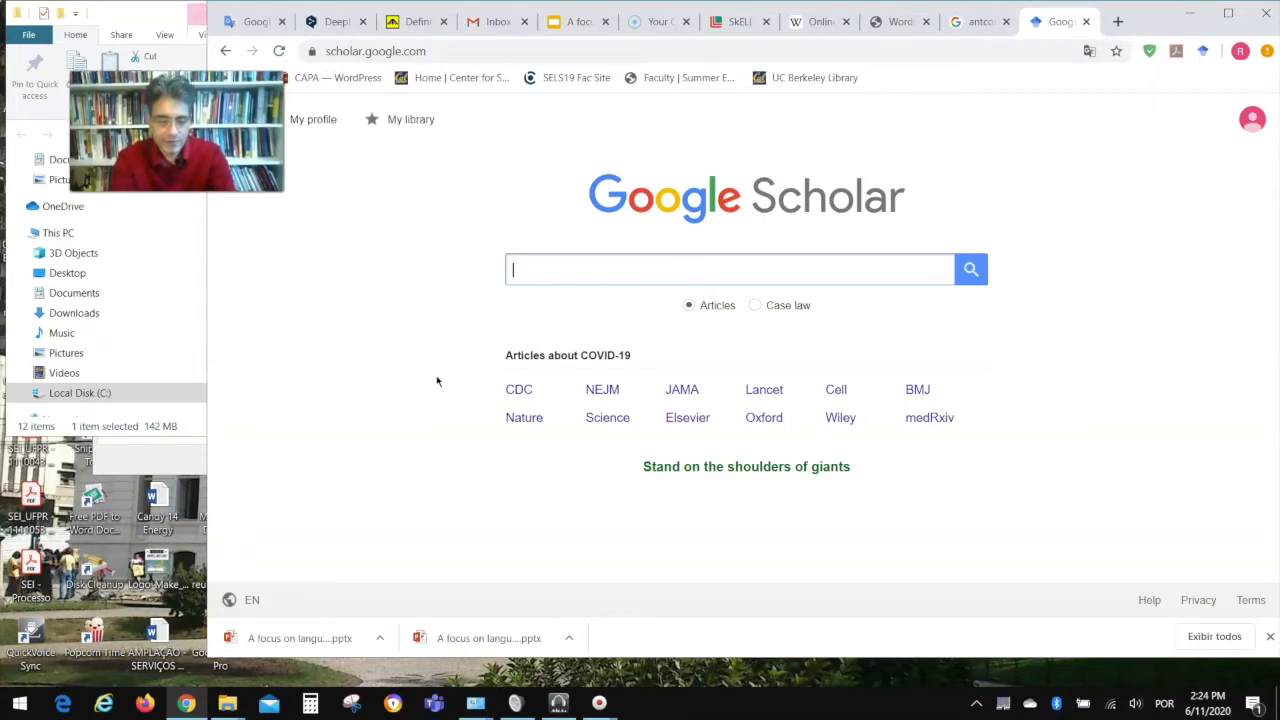
pyautogui.write('coll')
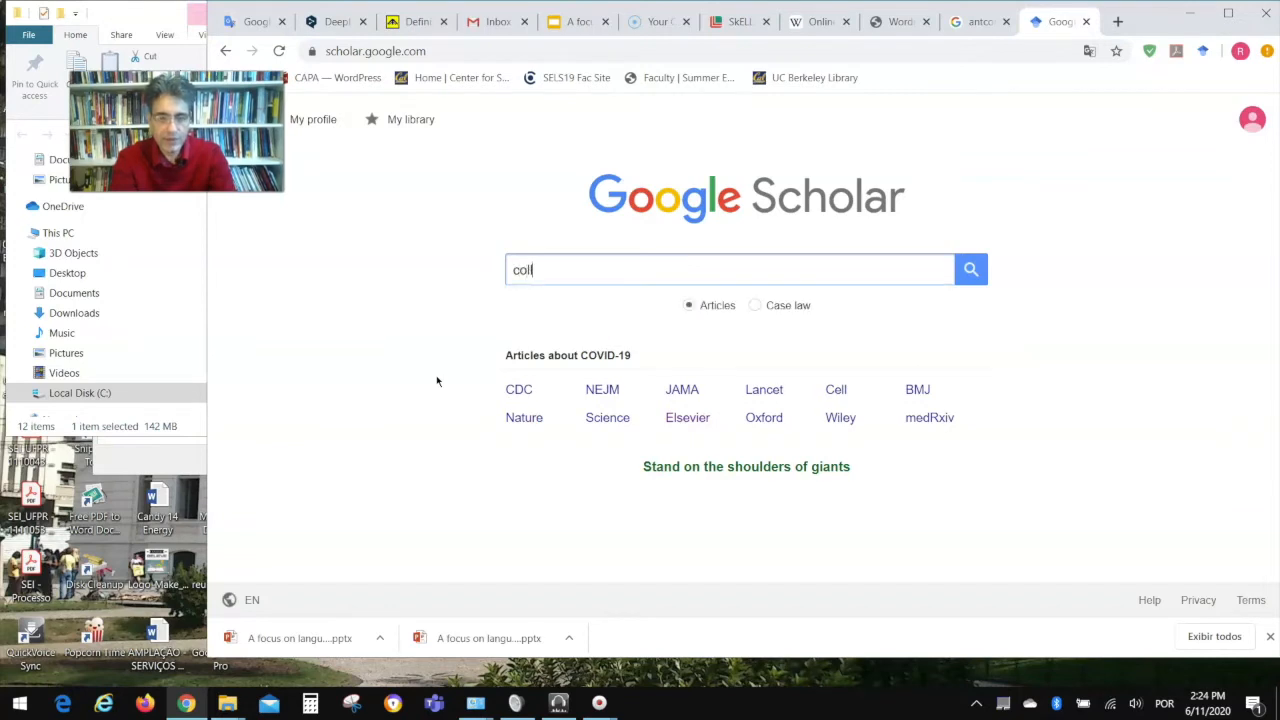
pyautogui.write('ocation ')
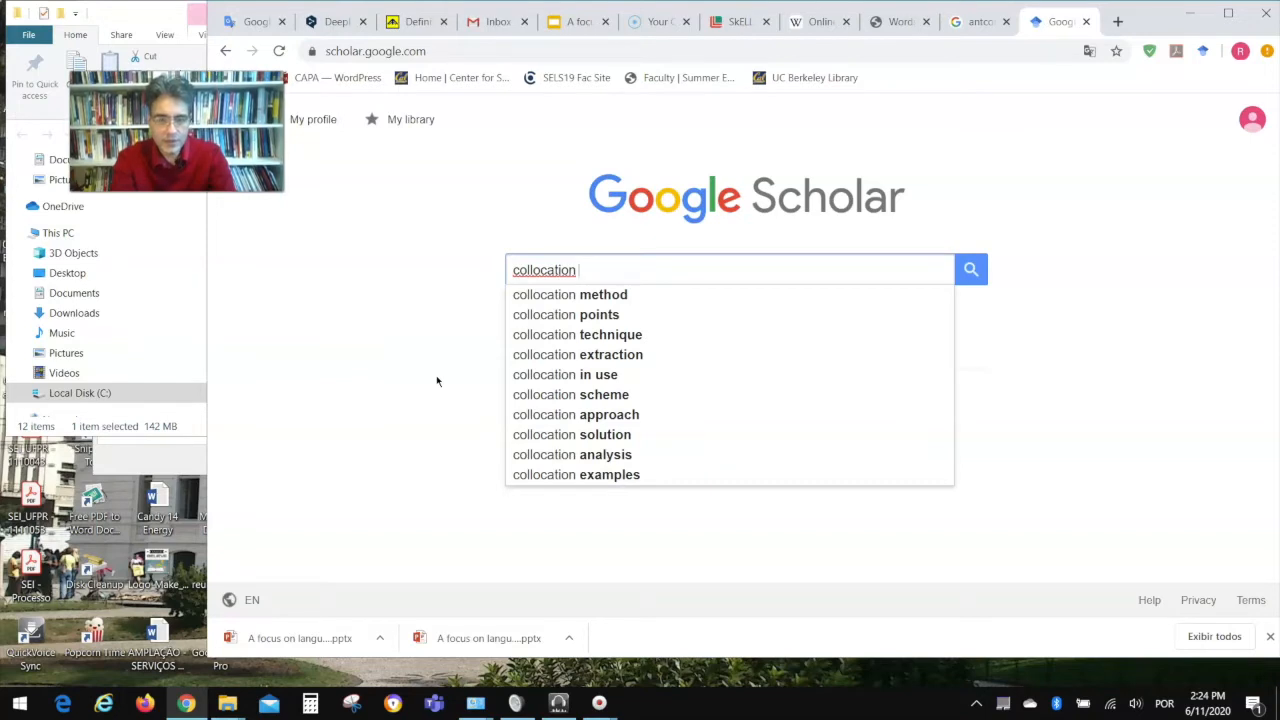
pyautogui.write('in')
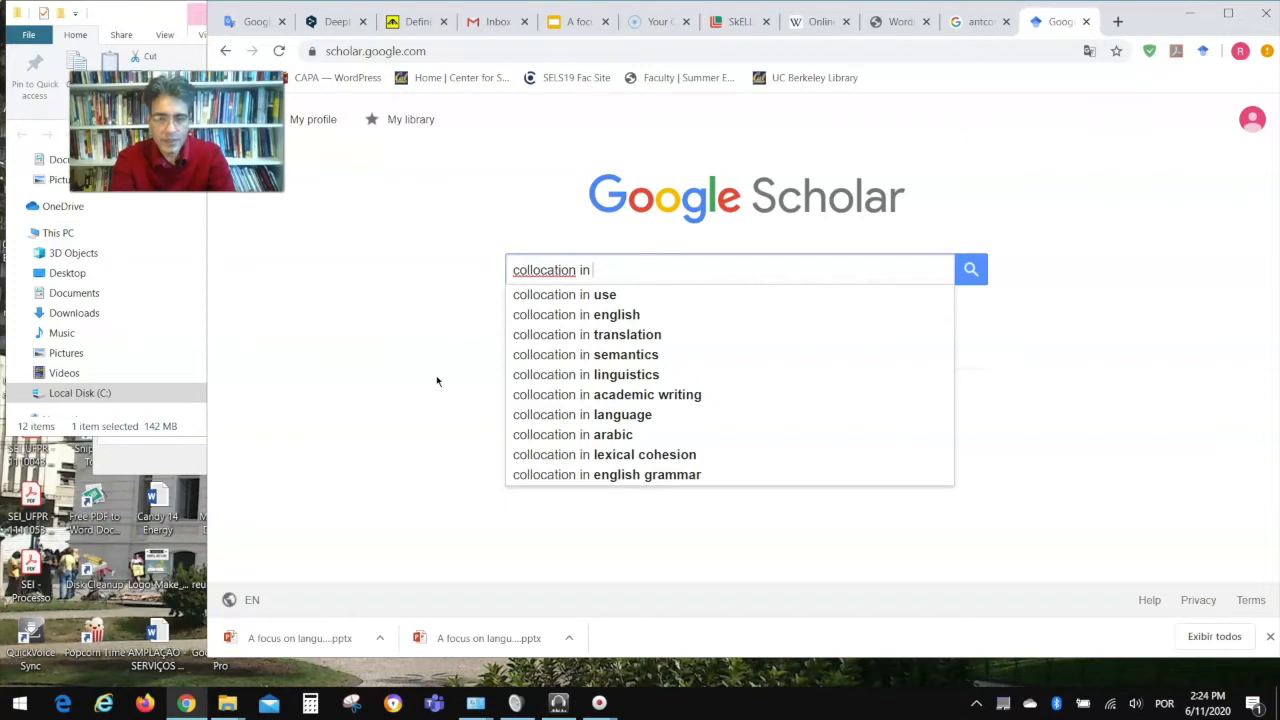
pyautogui.press('BackSpace')
pyautogui.press('BackSpace')
pyautogui.write('use for learners of English')
pyautogui.press('Return')
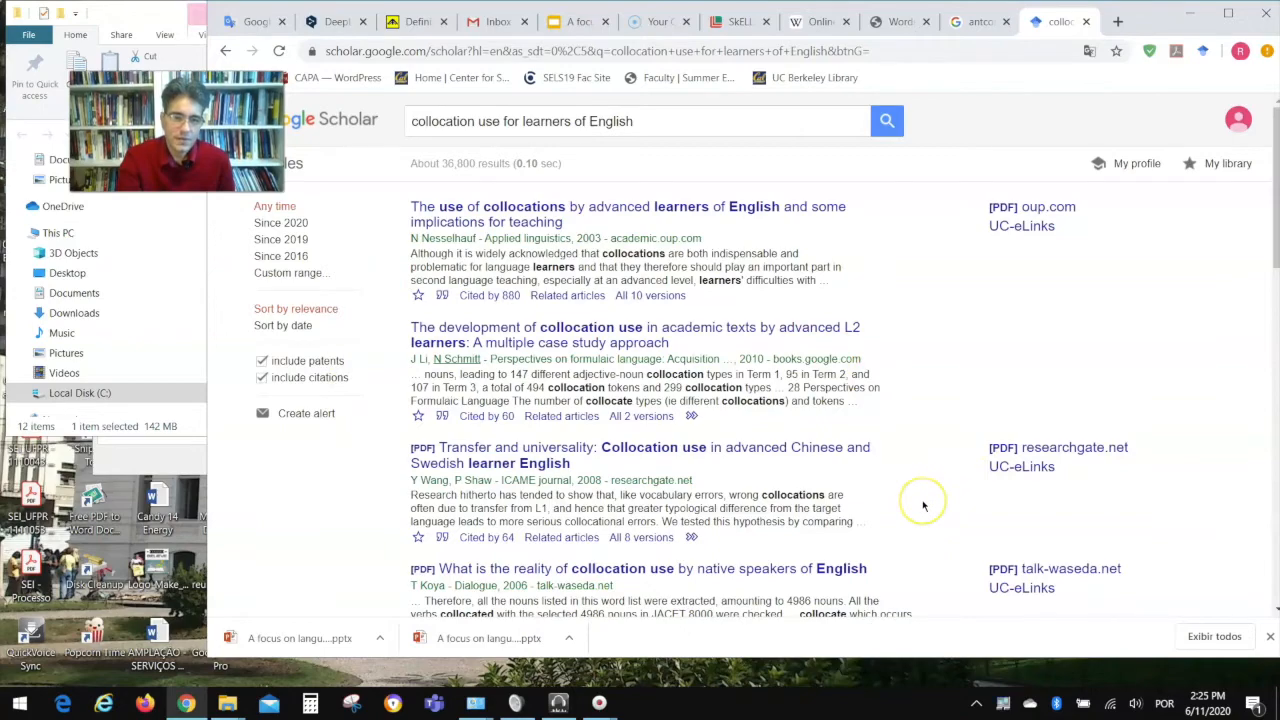
pyautogui.scroll(-15, 923, 505)
pyautogui.scroll(15, 923, 505)
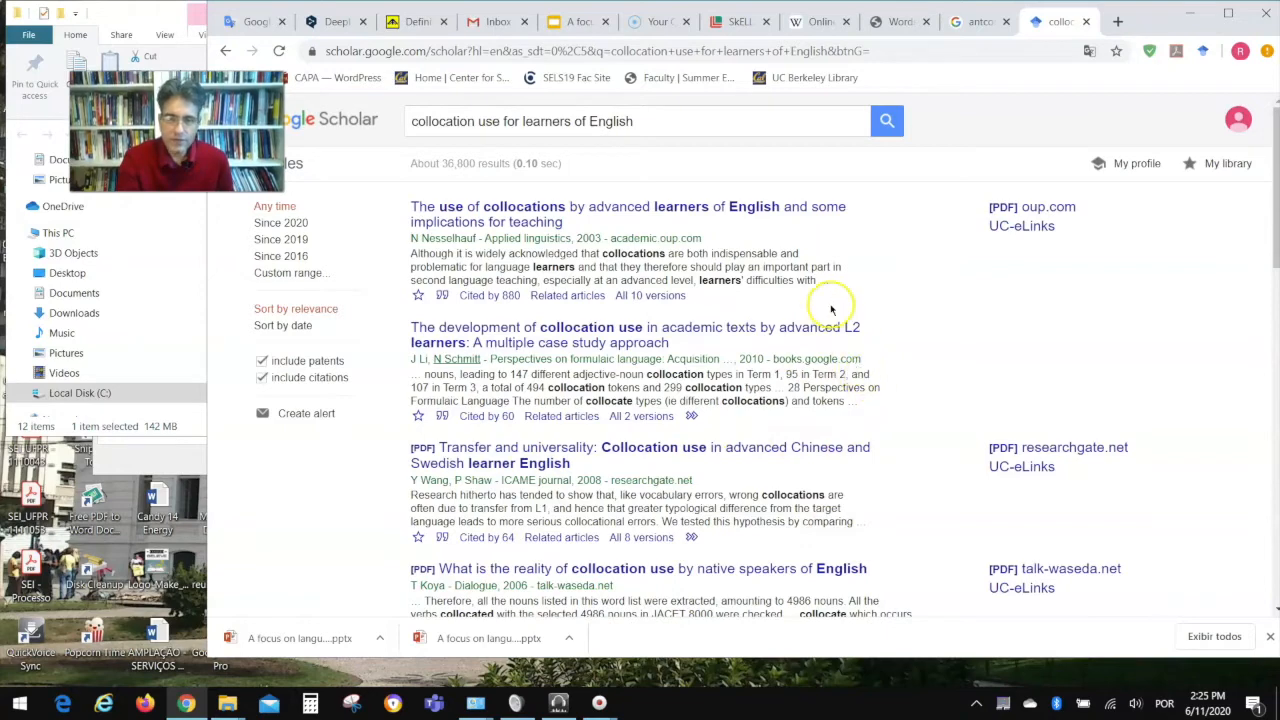
# Step: Open the oup.com PDF of the first article on collocations by advanced learners and try to download it
pyautogui.click(1013, 210)
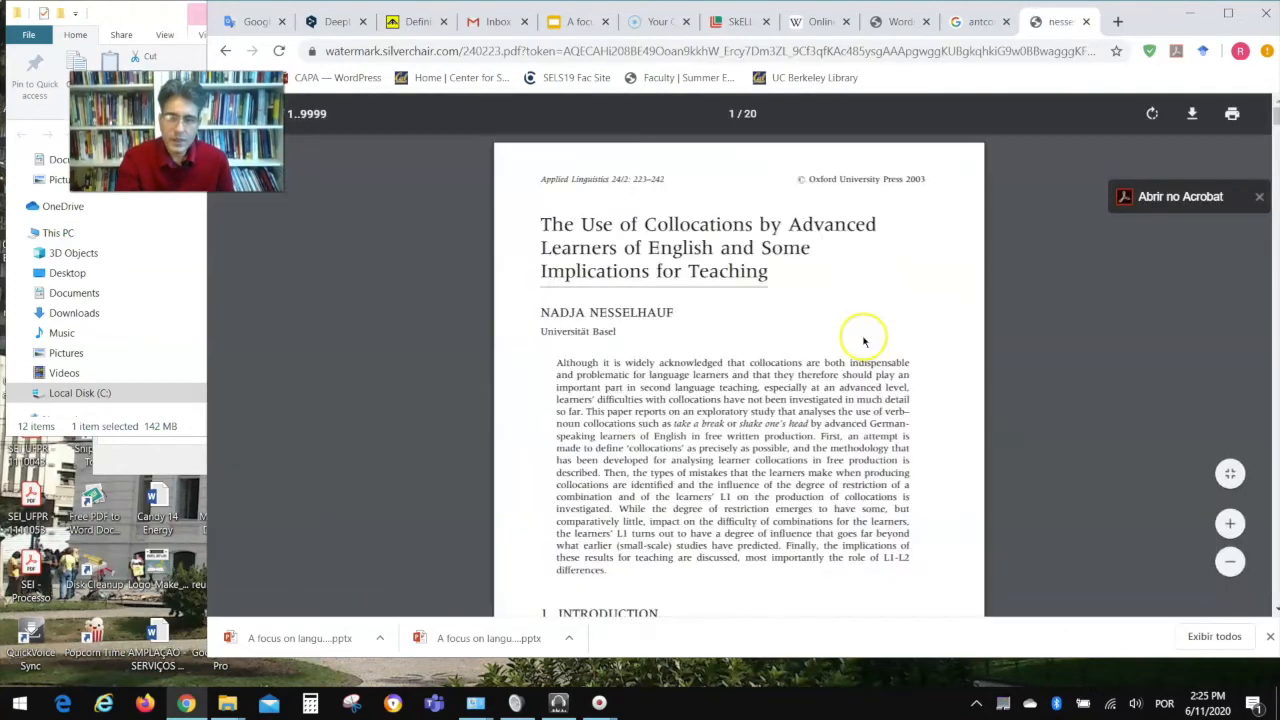
pyautogui.click(1195, 118)
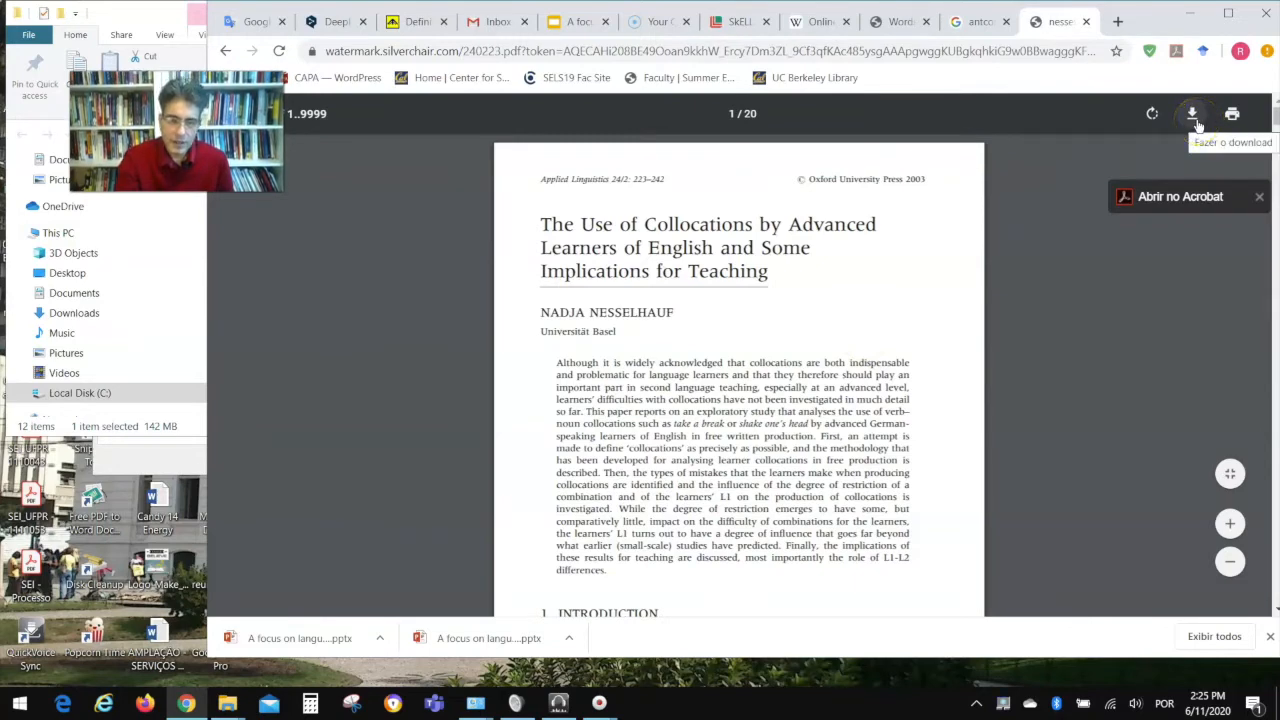
pyautogui.click(1197, 121)
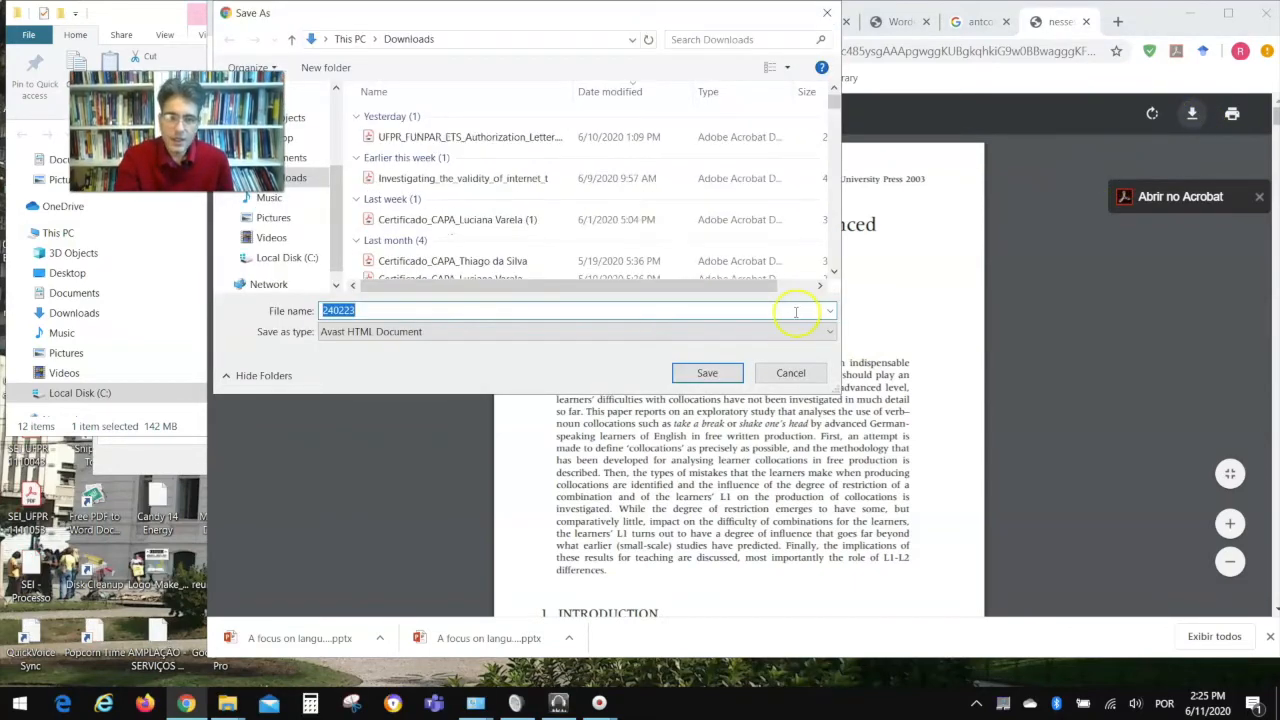
pyautogui.click(784, 374)
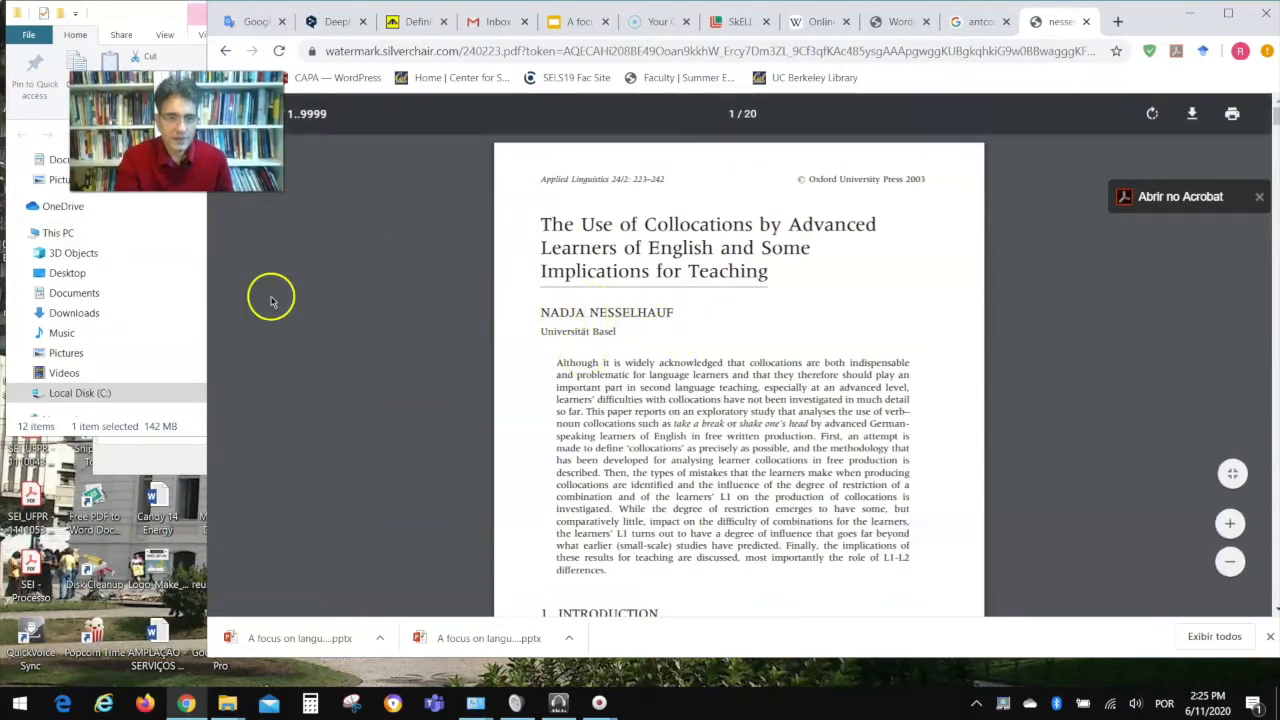
pyautogui.click(1229, 13)
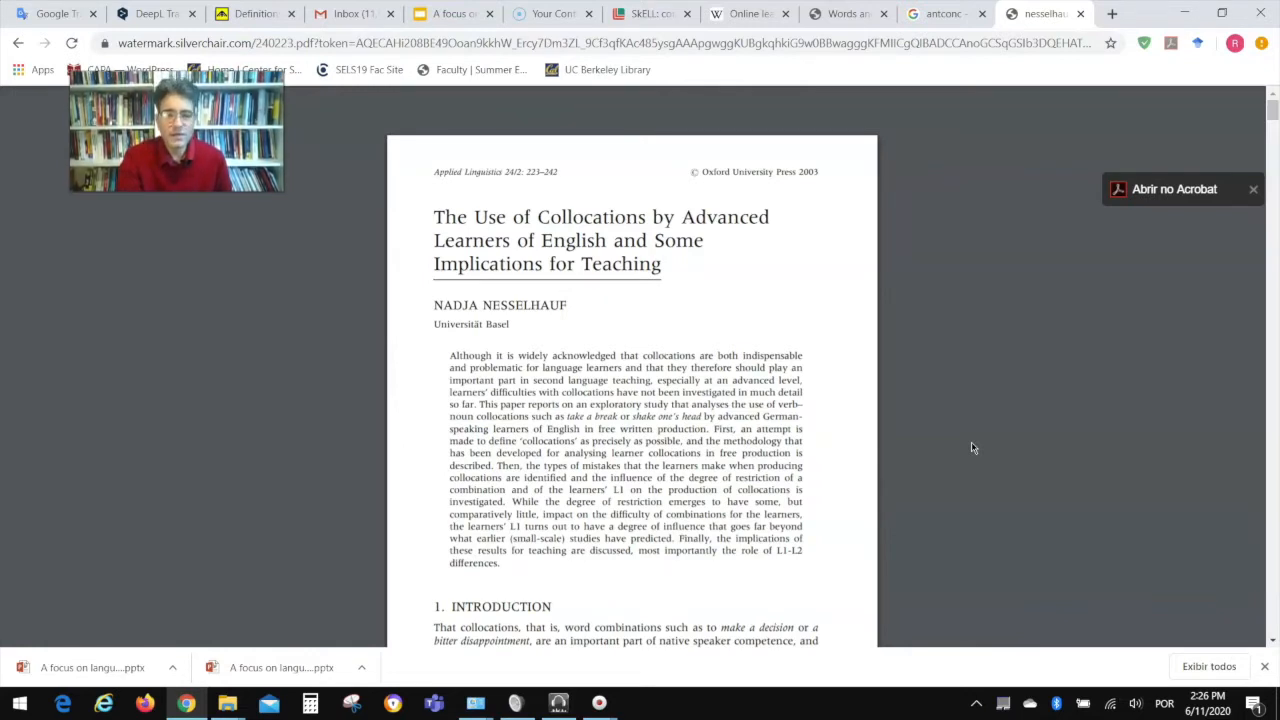
pyautogui.click(940, 437)
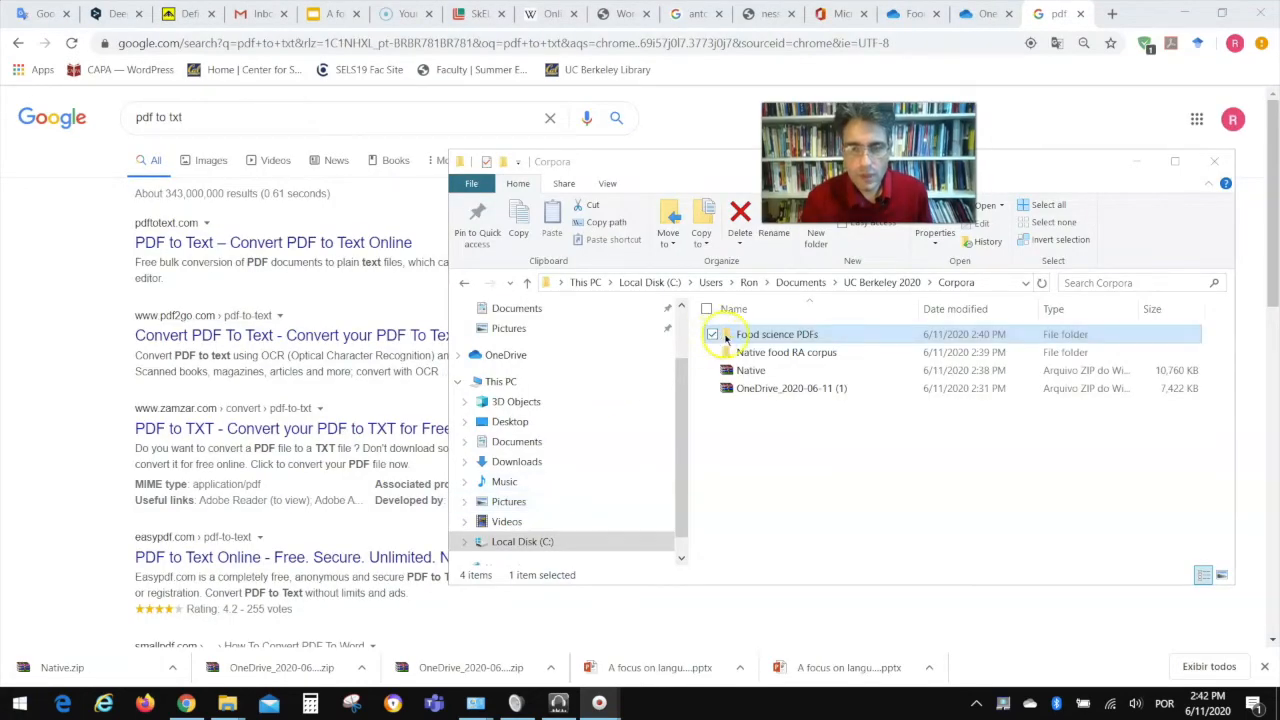
# Step: Open the Food science PDFs folder in Corpora and look through its article files
pyautogui.doubleClick(730, 336)
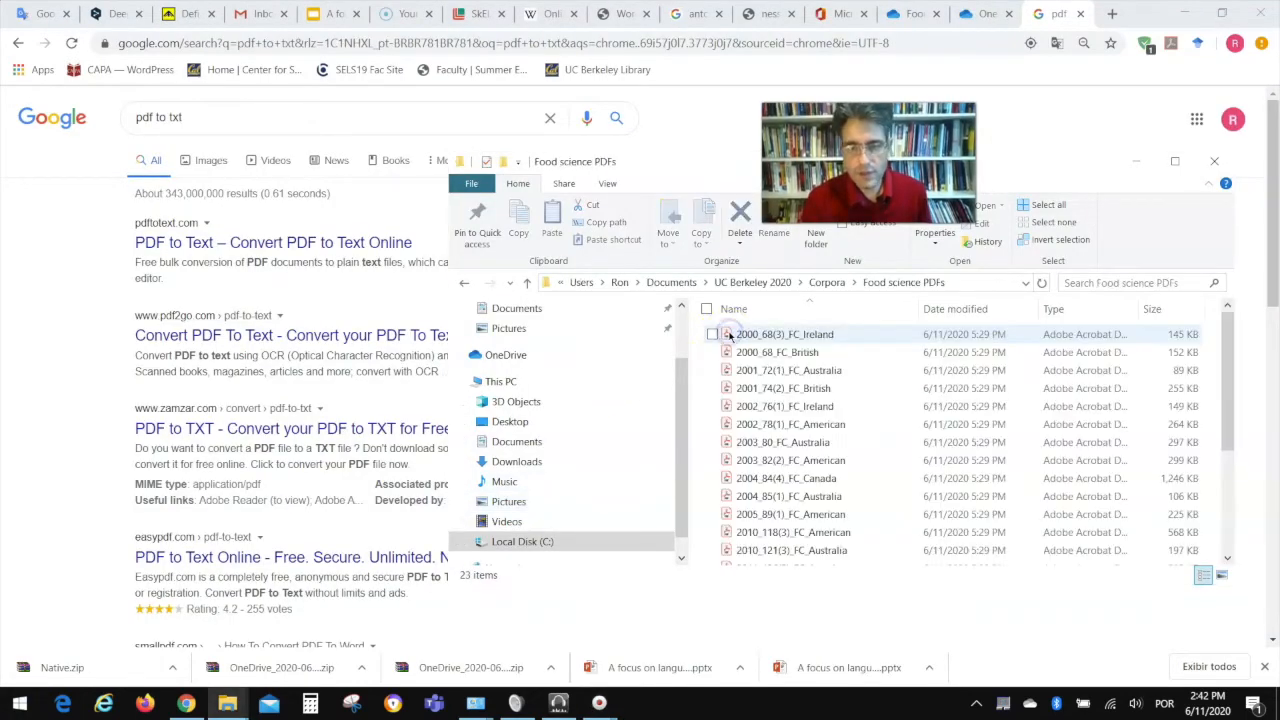
pyautogui.scroll(-3, 827, 477)
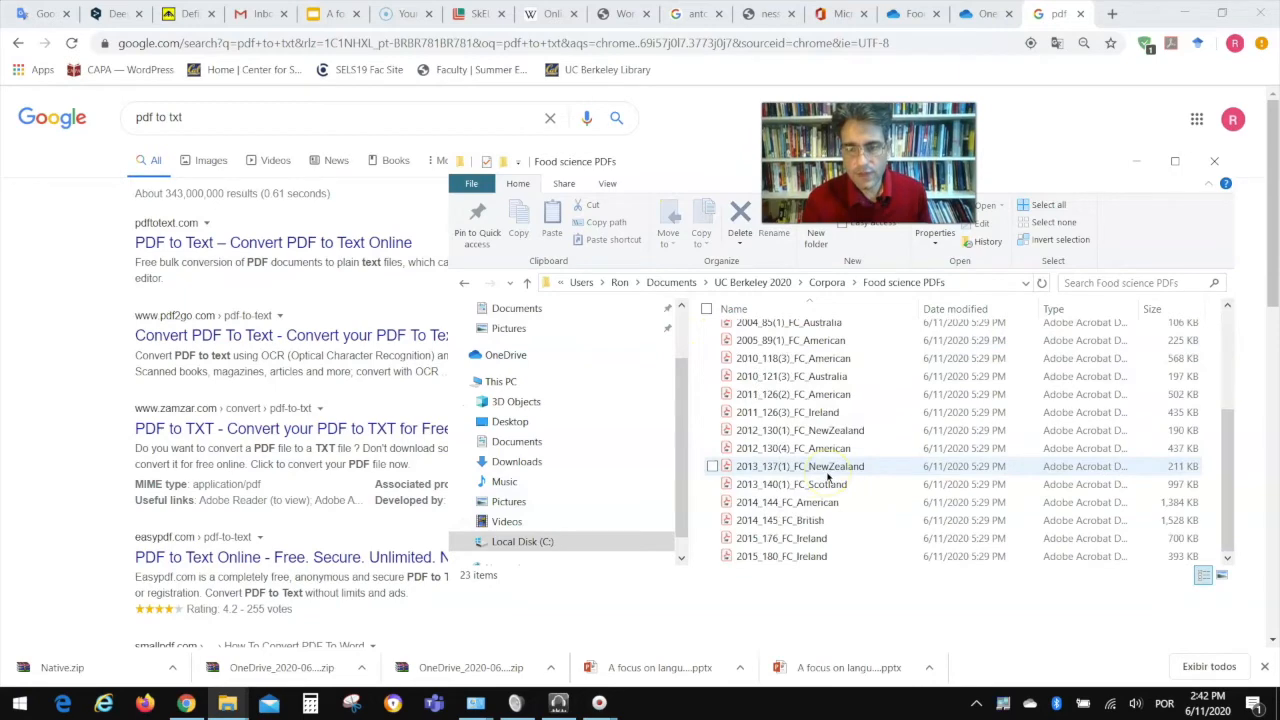
pyautogui.scroll(3, 827, 477)
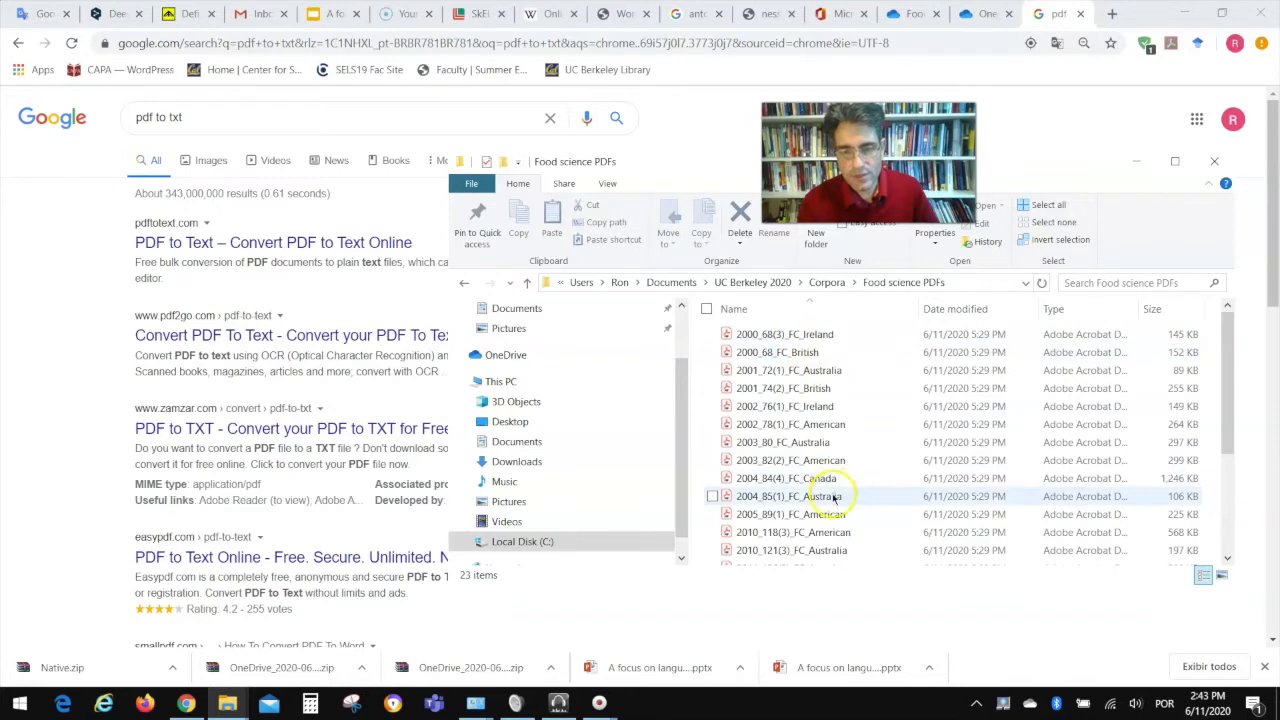
# Step: View the article 2000_68(3)_FC_Ireland, declining to recover unsaved documents, and close the PDF reader
pyautogui.click(810, 342)
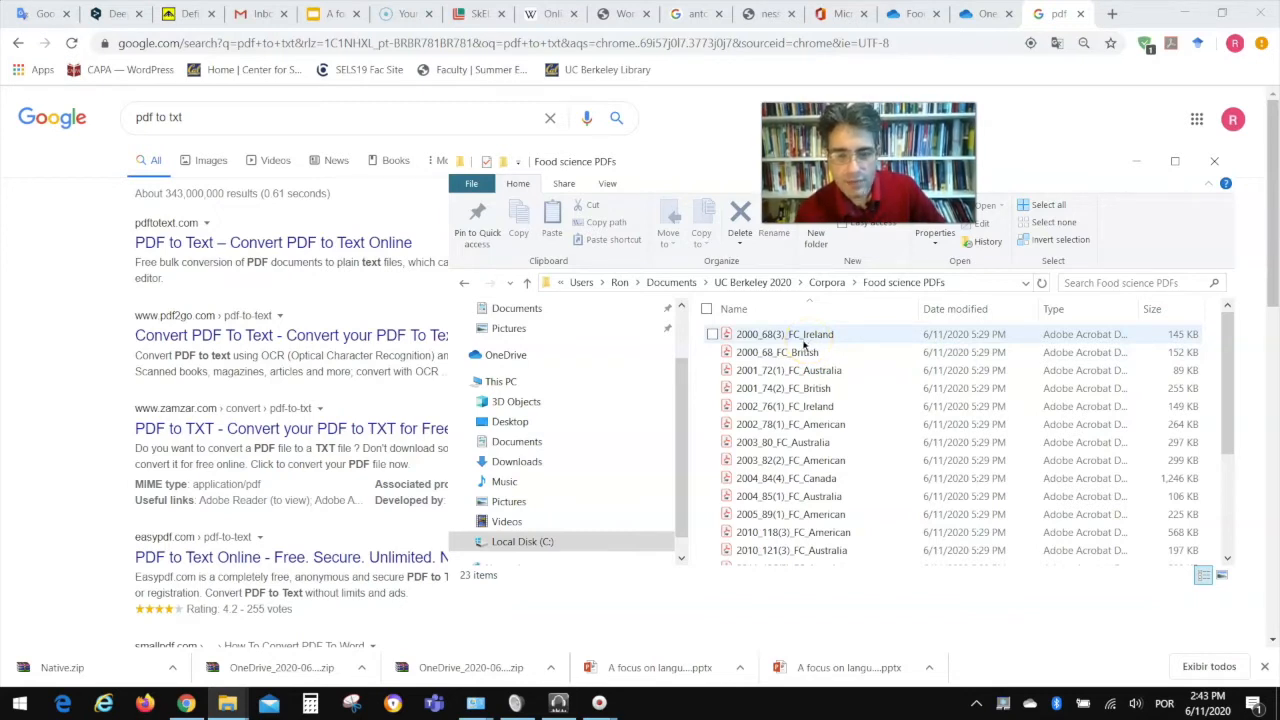
pyautogui.click(803, 342)
pyautogui.doubleClick(803, 342)
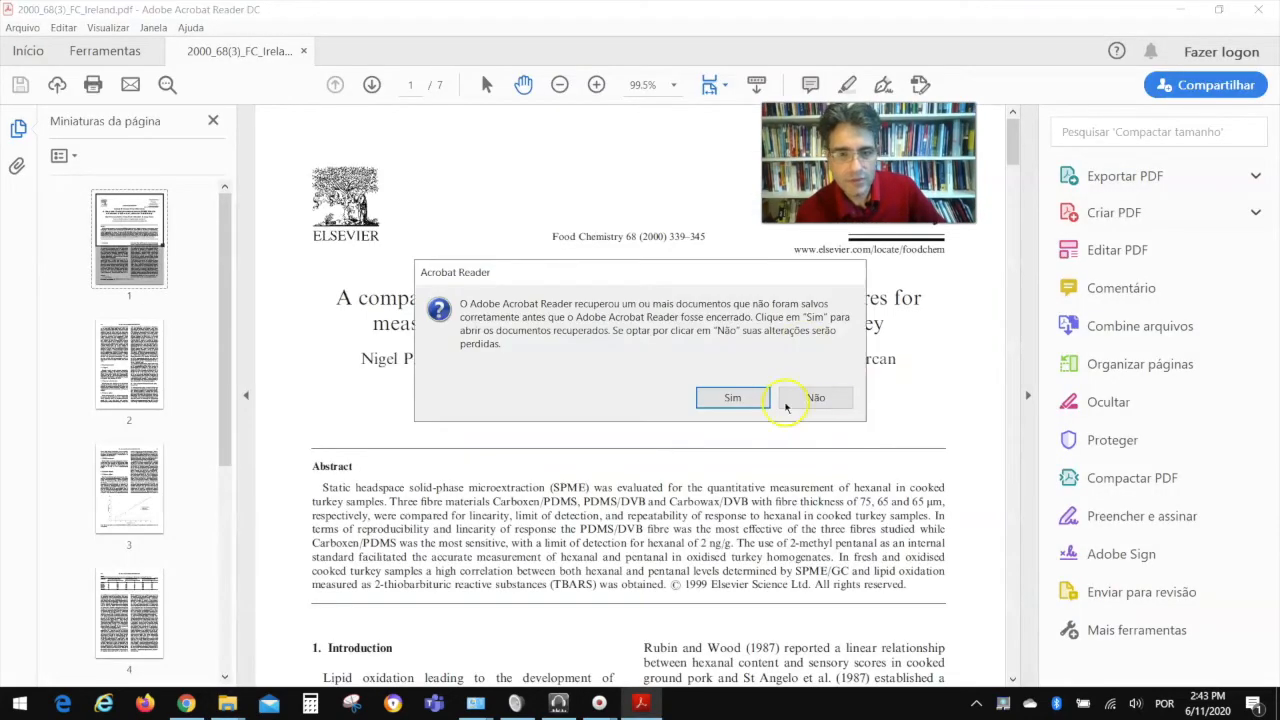
pyautogui.click(794, 399)
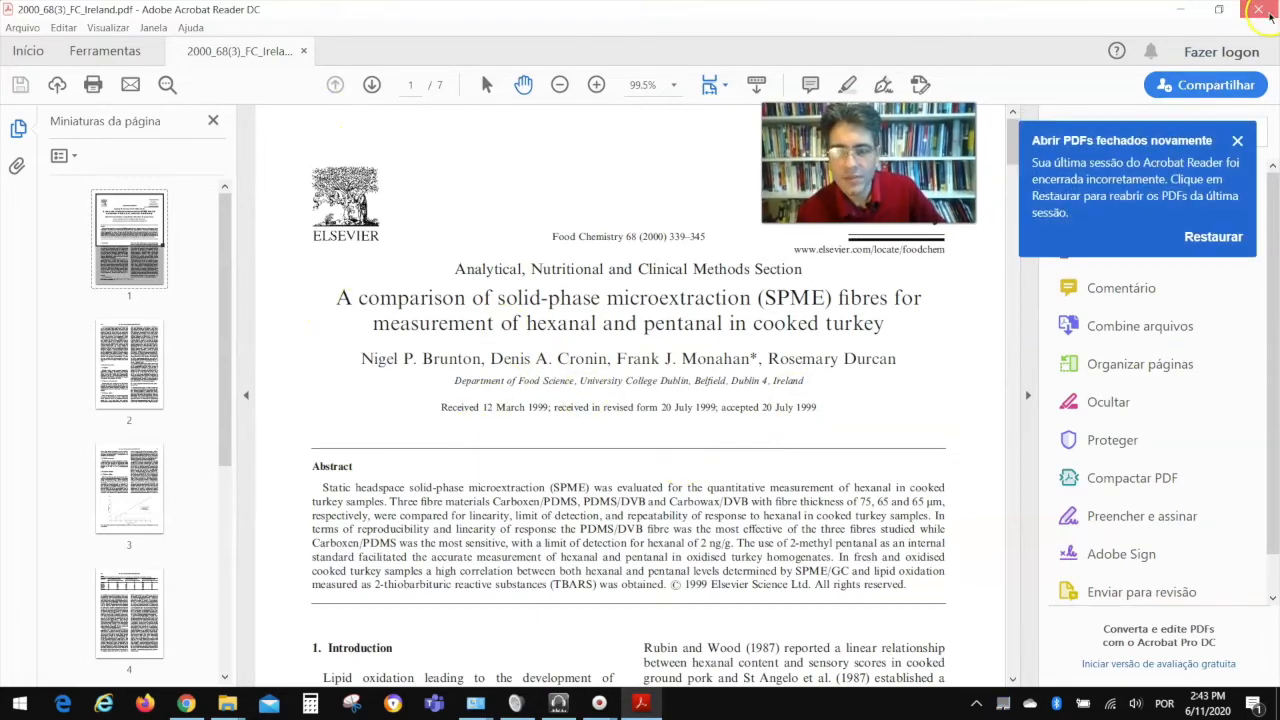
pyautogui.click(1268, 14)
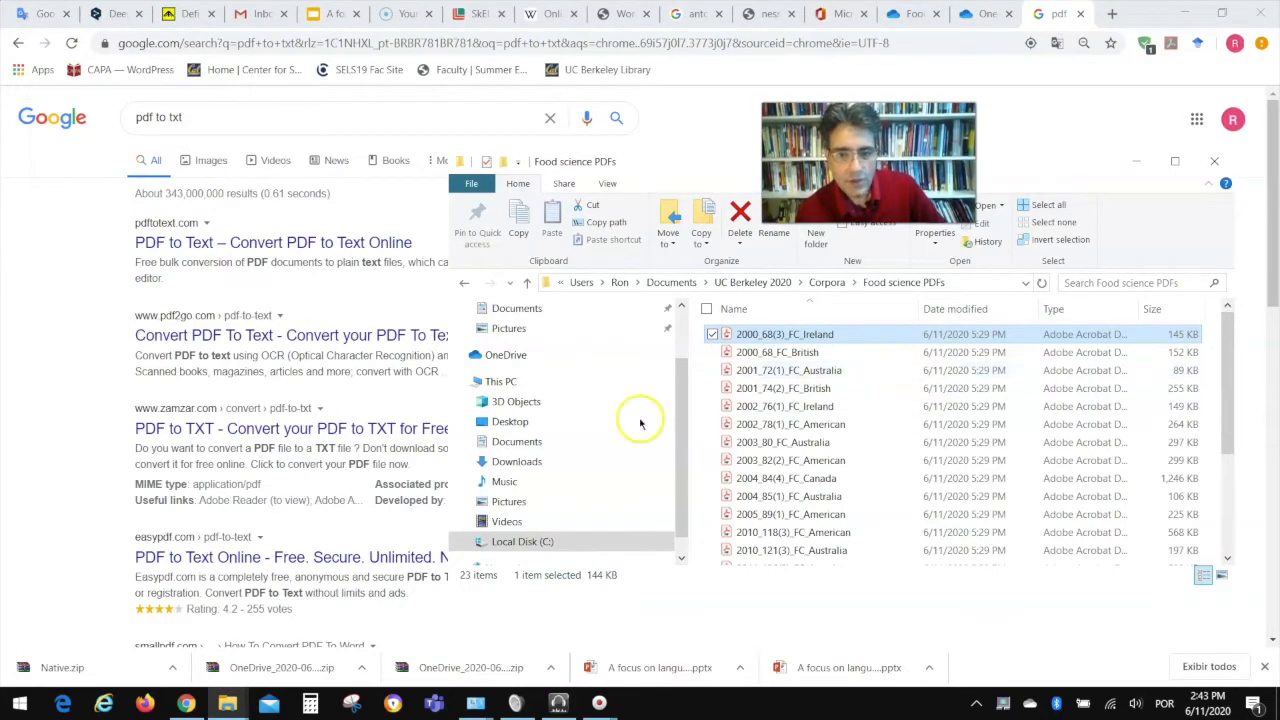
# Step: Open the pdftotext.com converter and upload the PDFs from 2000_68(3)_FC_Ireland to 2010_118(3)_FC_American out of the Food science PDFs folder
pyautogui.click(74, 349)
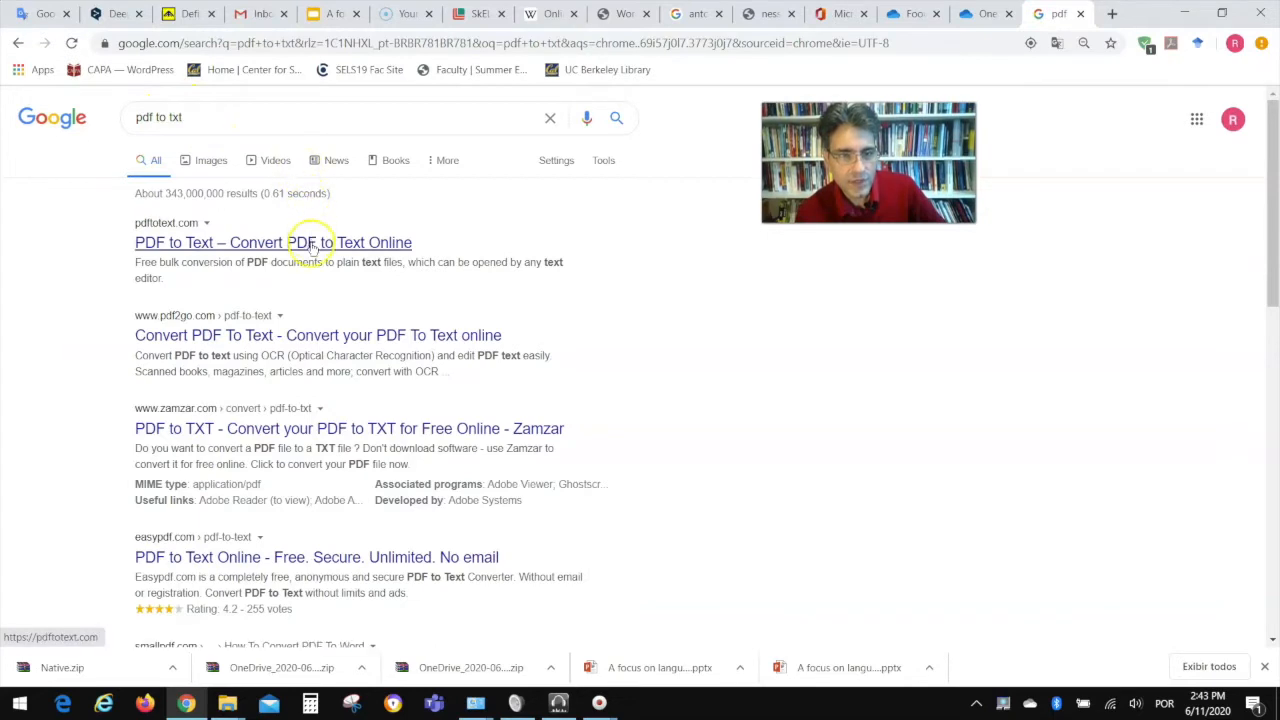
pyautogui.click(310, 244)
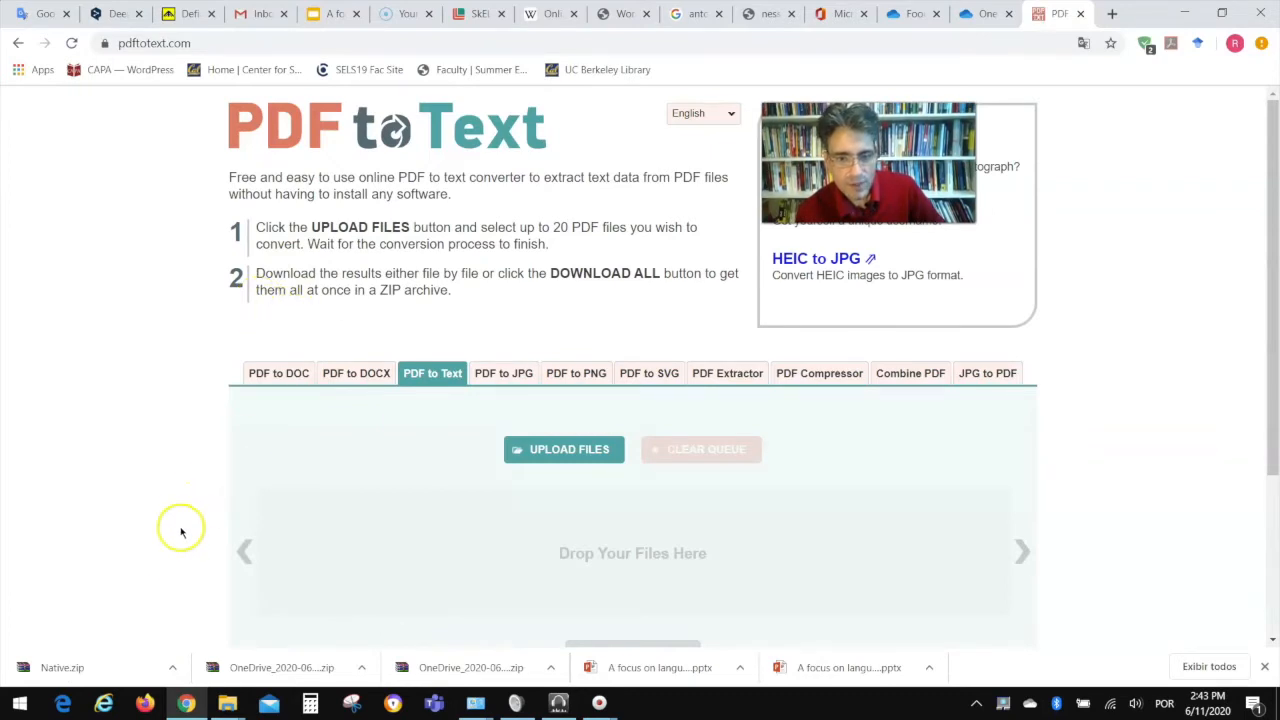
pyautogui.click(228, 706)
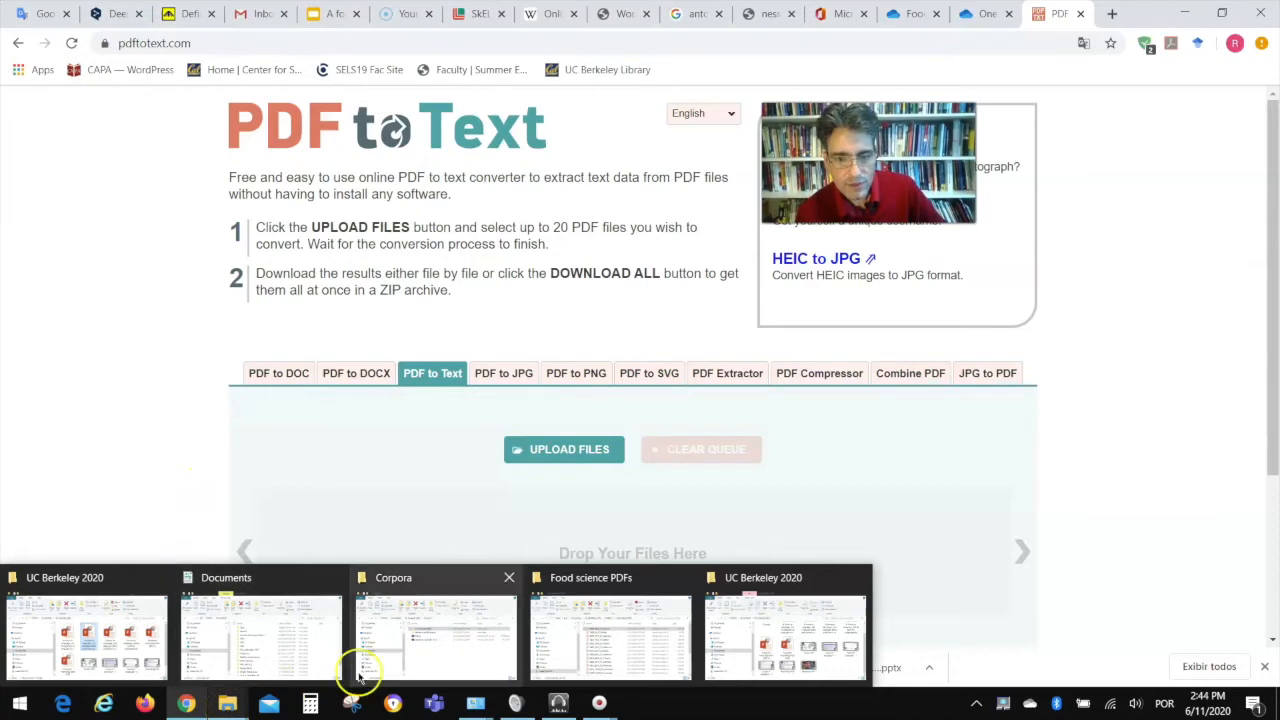
pyautogui.click(629, 606)
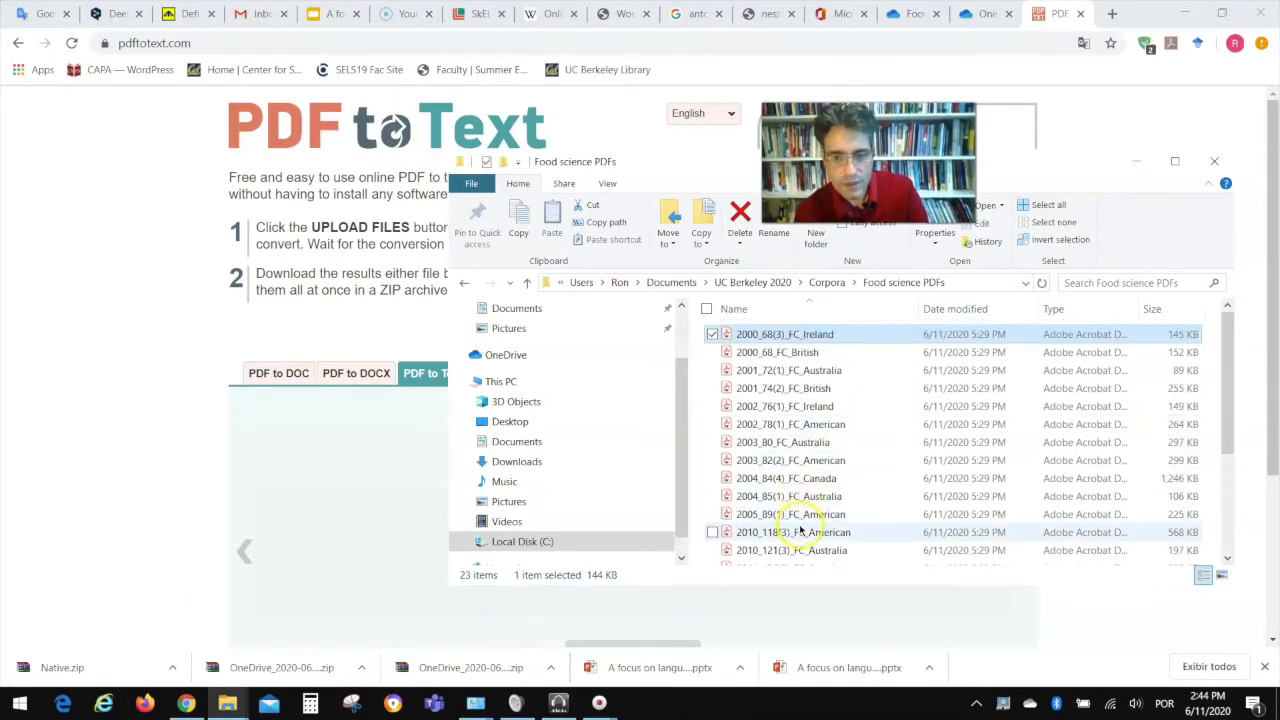
pyautogui.keyDown('shift'); pyautogui.click(803, 532); pyautogui.keyUp('shift')
pyautogui.moveTo(792, 514); pyautogui.dragTo(364, 578)
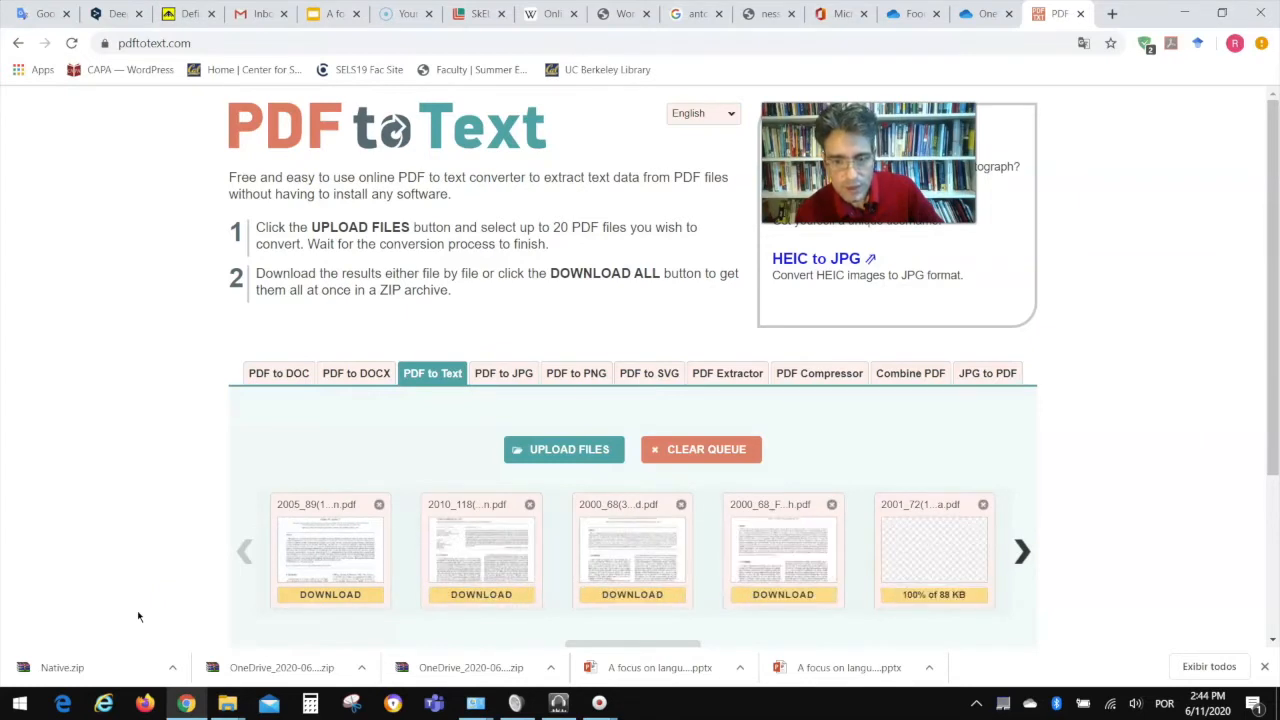
# Step: Check the conversion queue through to its last files and download all converted text files as one ZIP archive
pyautogui.scroll(-2, 137, 610)
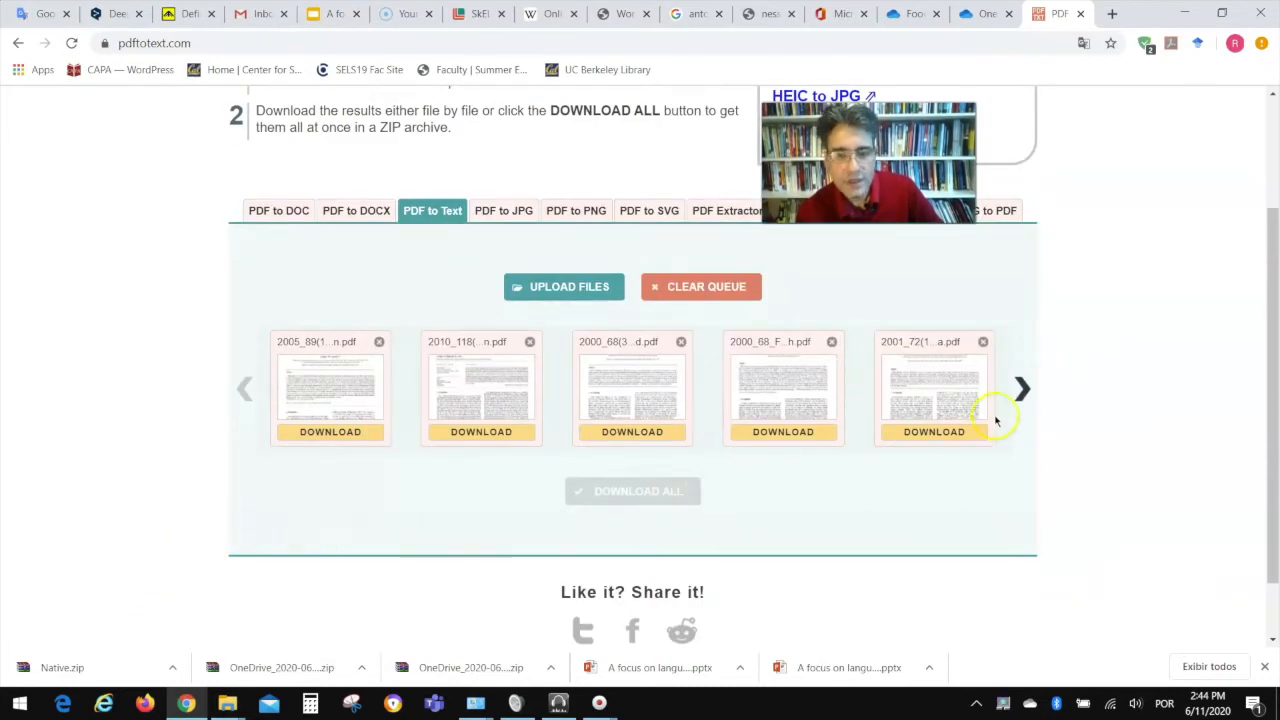
pyautogui.click(1022, 392)
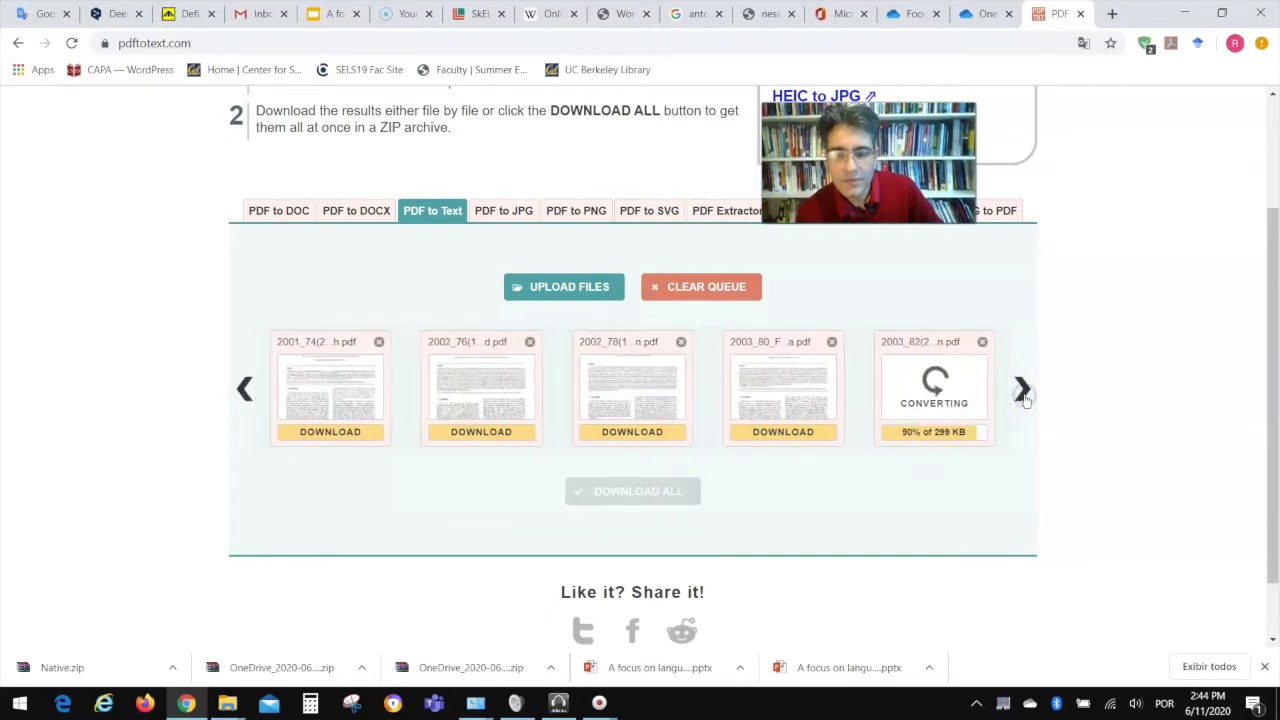
pyautogui.click(1025, 399)
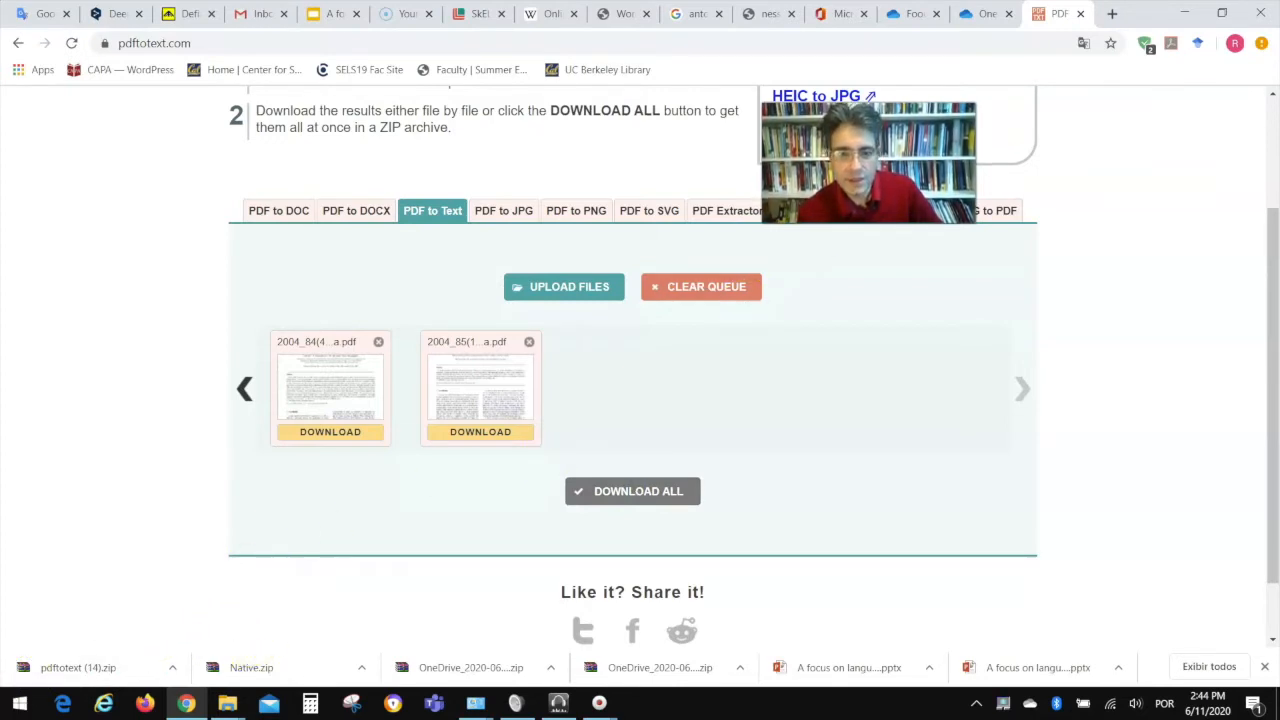
pyautogui.hotkey('alt', 'p')
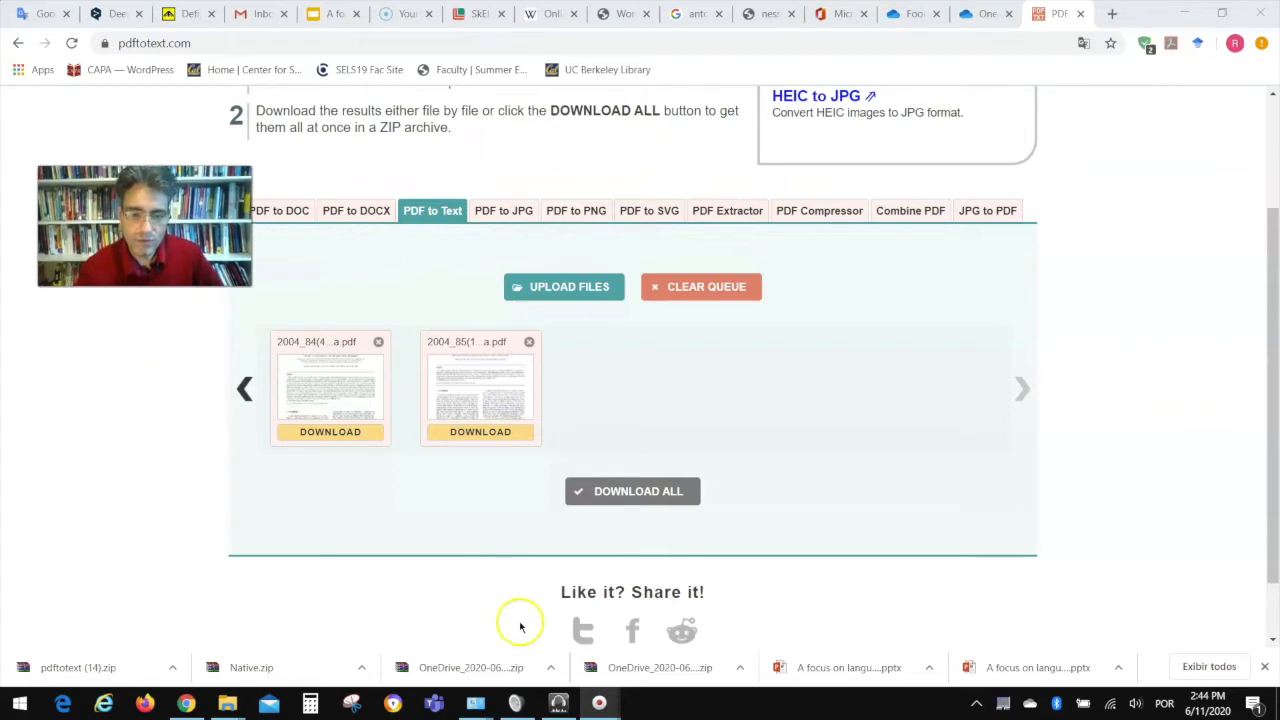
# Step: Go from the Food science PDFs folder up to Corpora and open the Native food RA corpus folder
pyautogui.moveTo(232, 708)
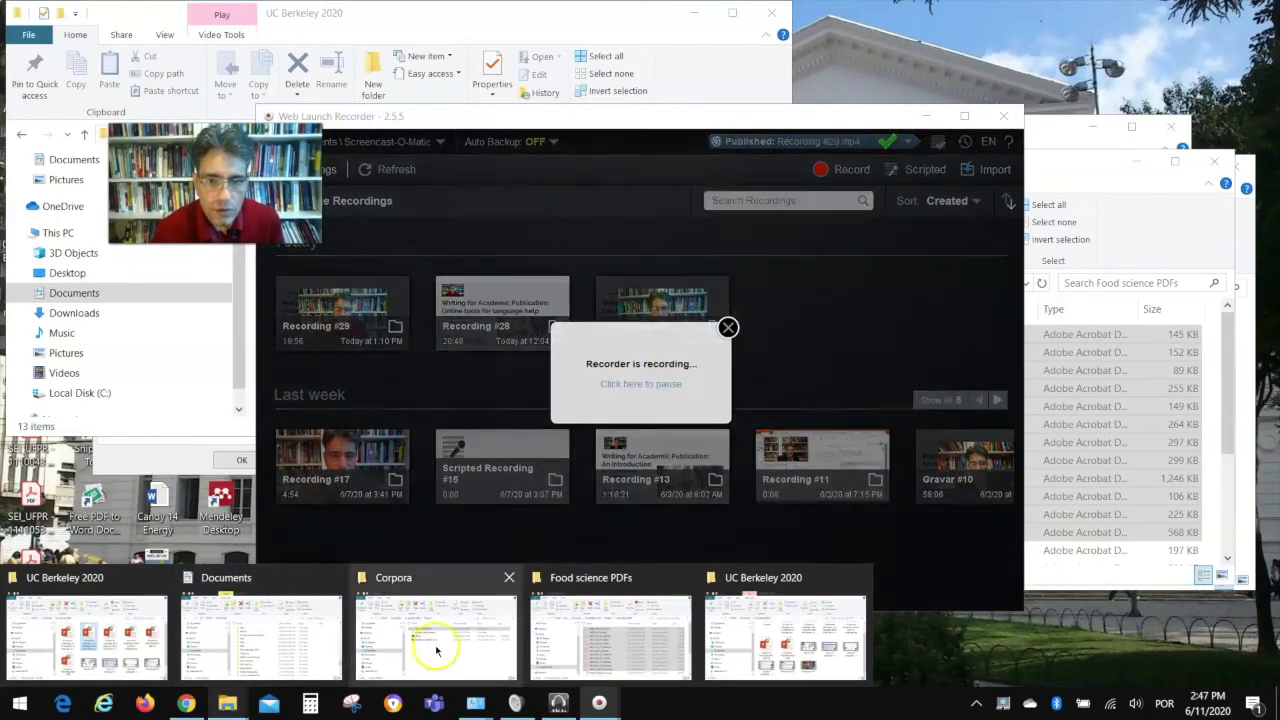
pyautogui.click(623, 628)
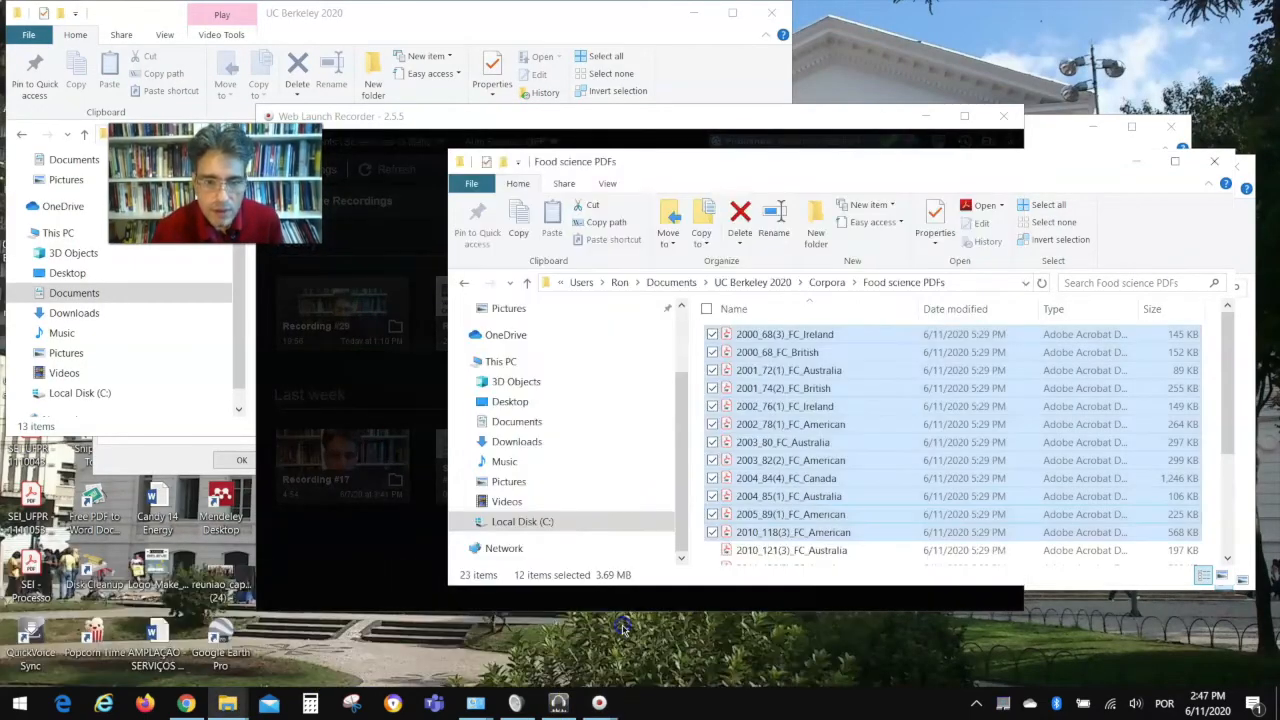
pyautogui.click(527, 285)
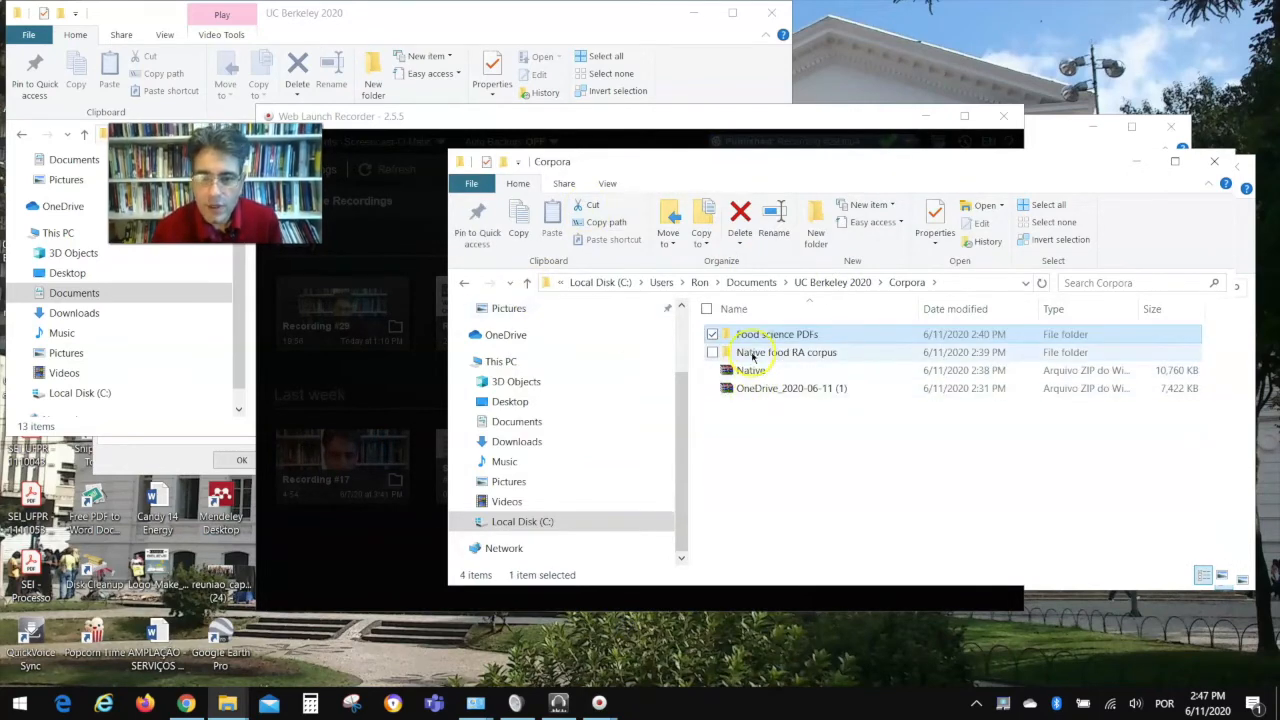
pyautogui.doubleClick(757, 353)
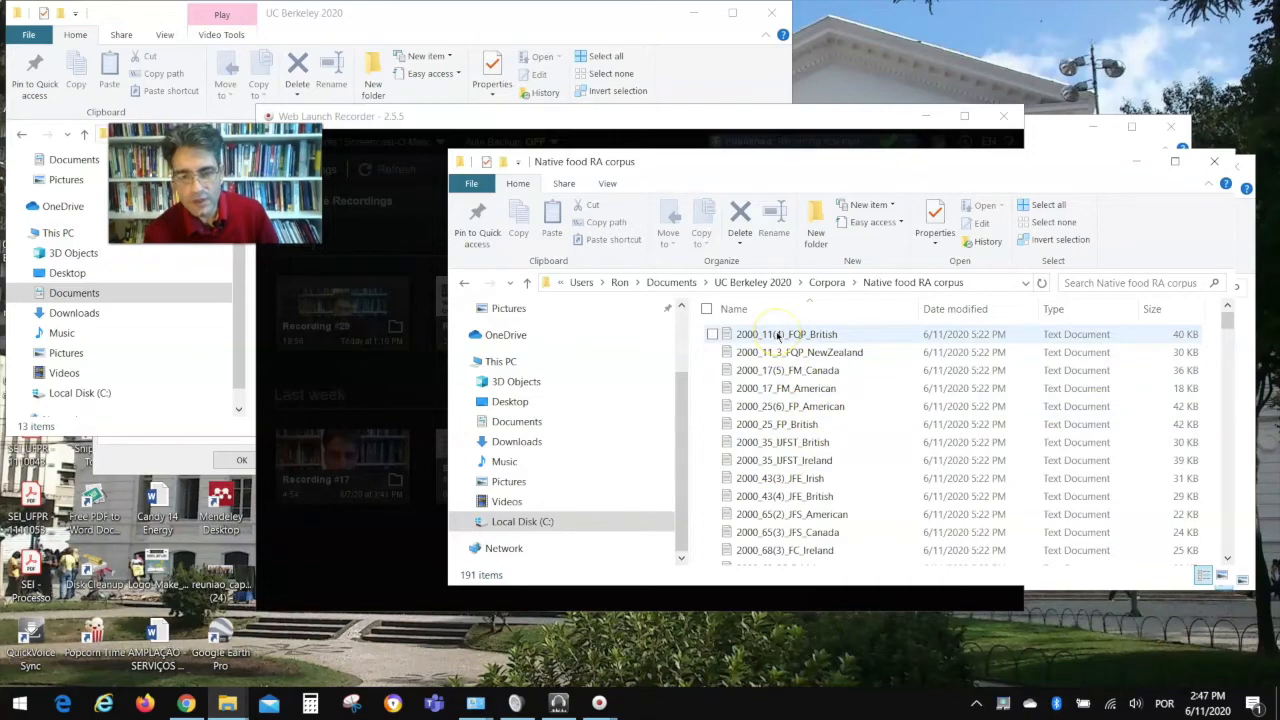
# Step: Open the text file 2000_11(4)_FQP_British in Notepad and examine its converted article text
pyautogui.doubleClick(780, 336)
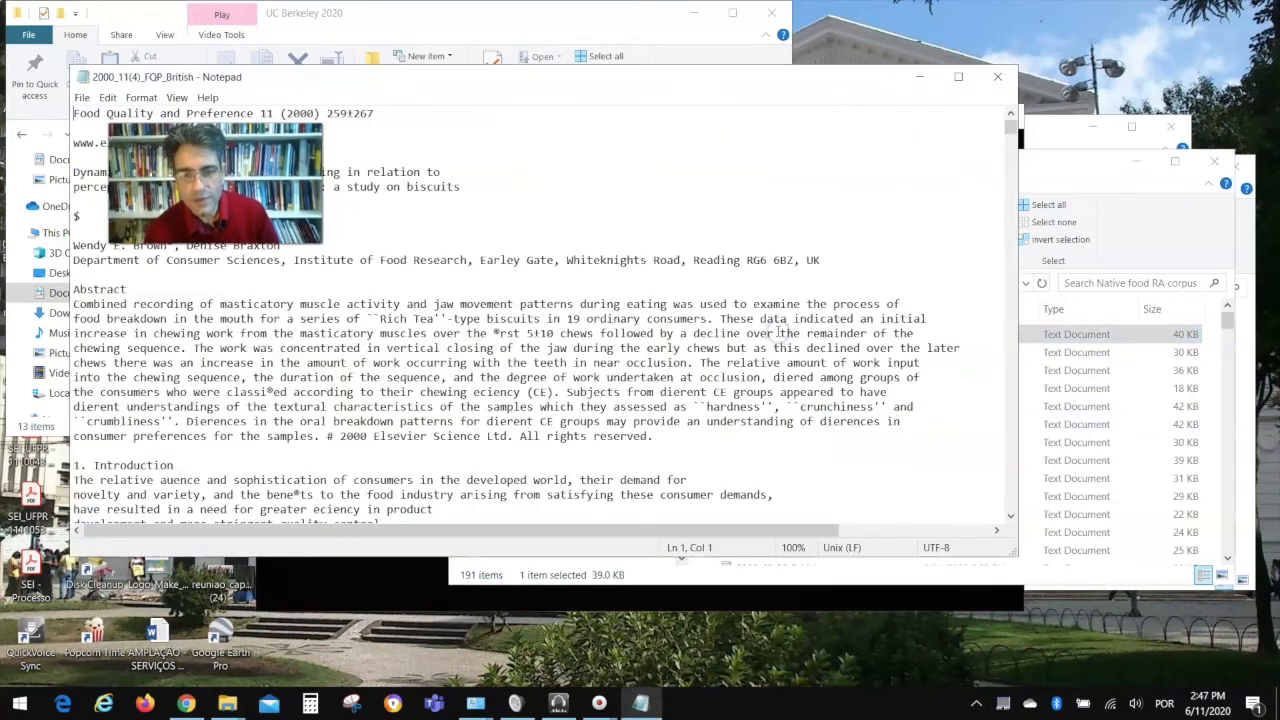
pyautogui.scroll(-10, 508, 318)
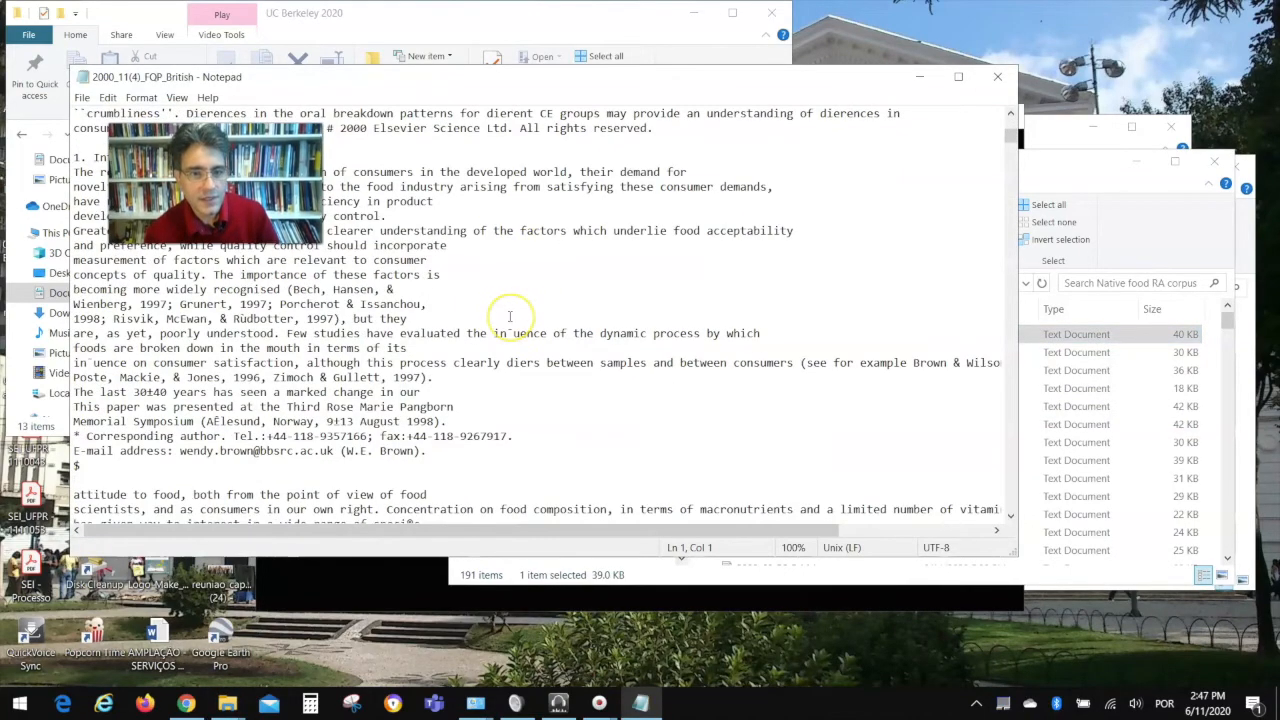
pyautogui.scroll(10, 509, 316)
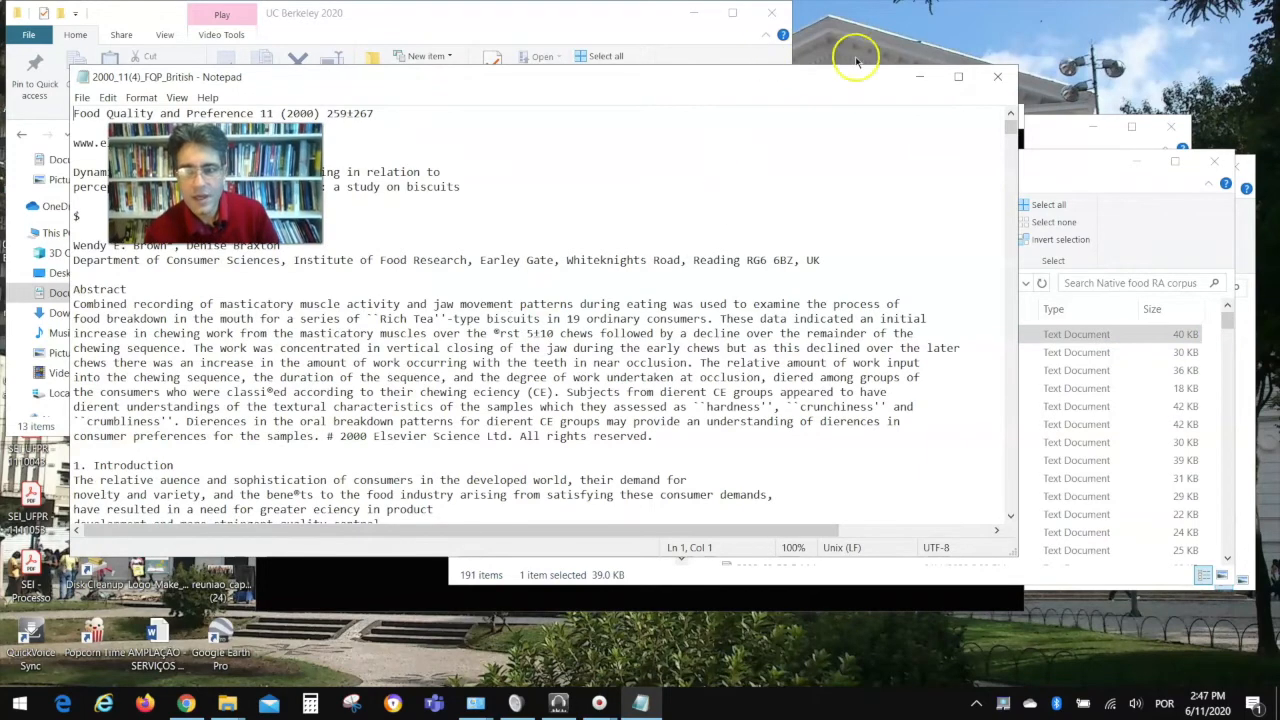
# Step: Close the text file 2000_11(4)_FQP_British in Notepad
pyautogui.click(997, 76)
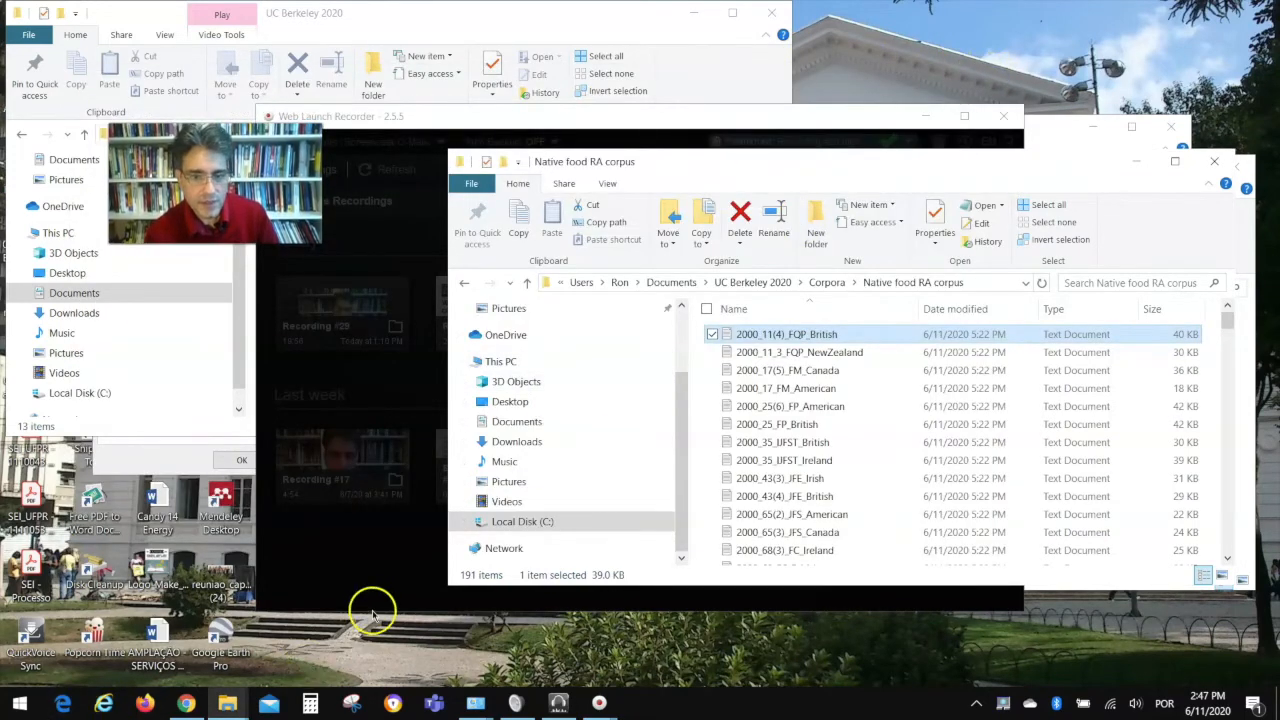
pyautogui.click(390, 486)
pyautogui.click(667, 385)
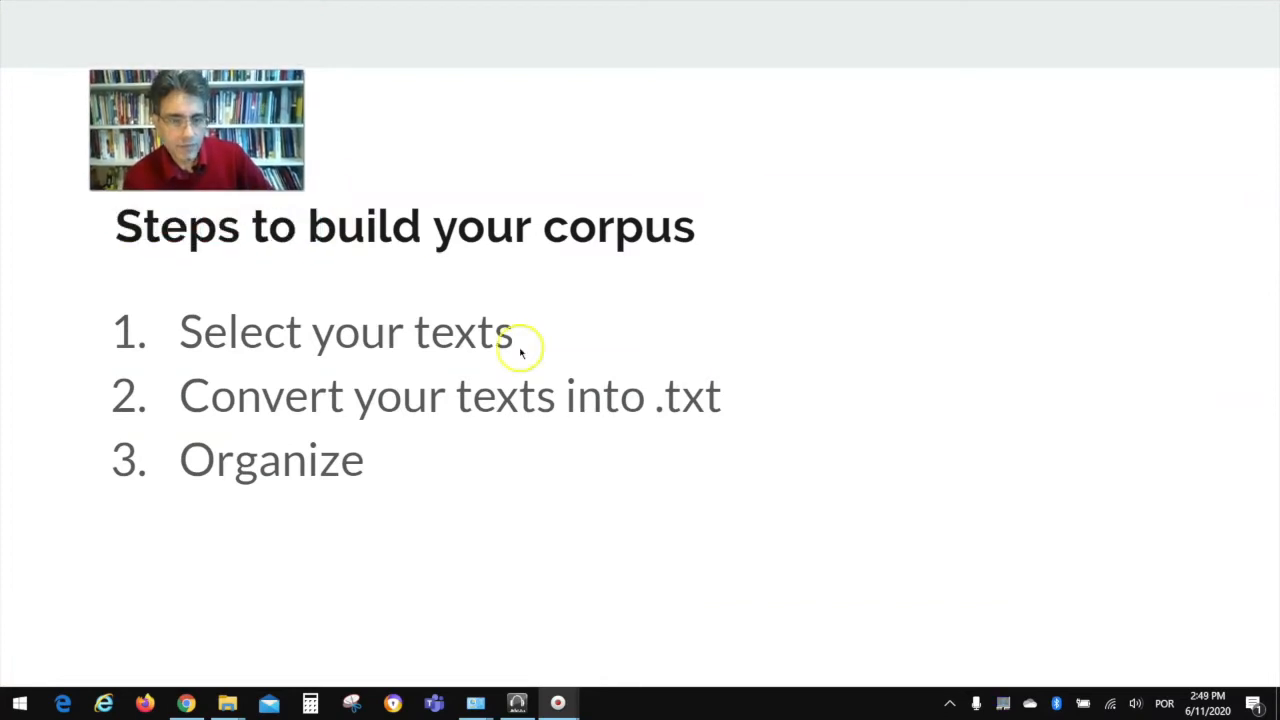
pyautogui.click(792, 534)
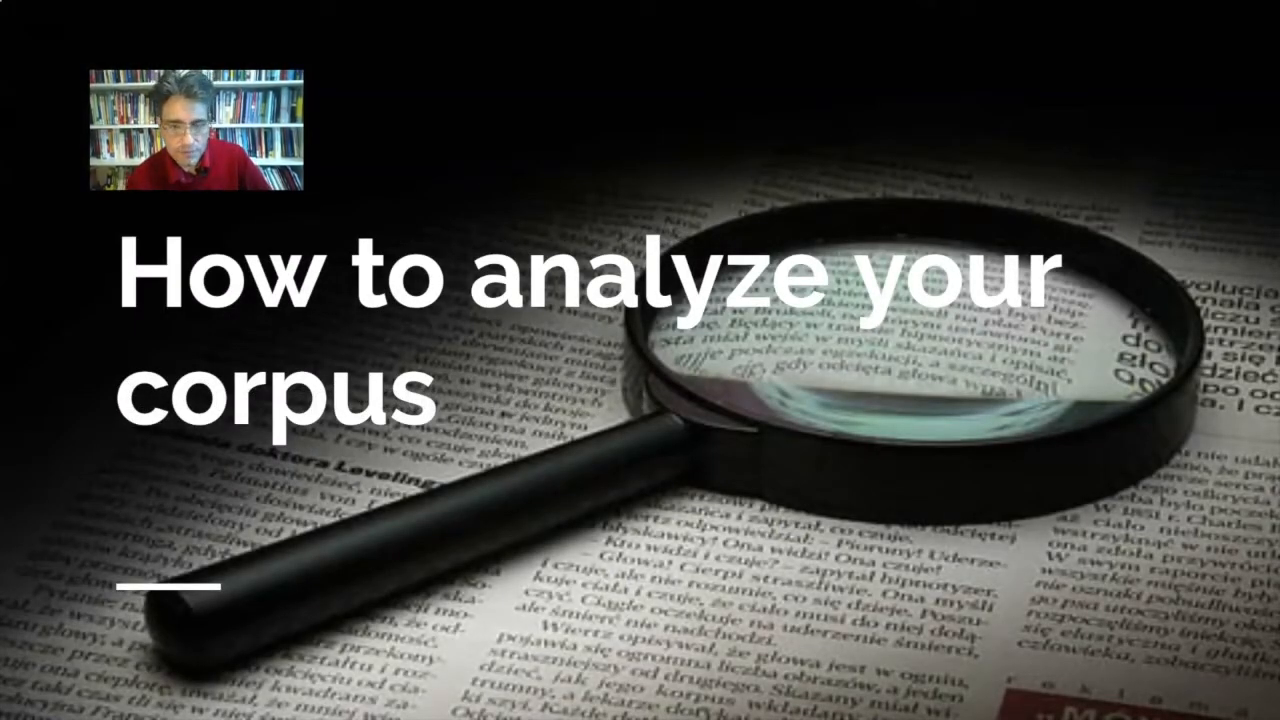
pyautogui.press('Right')
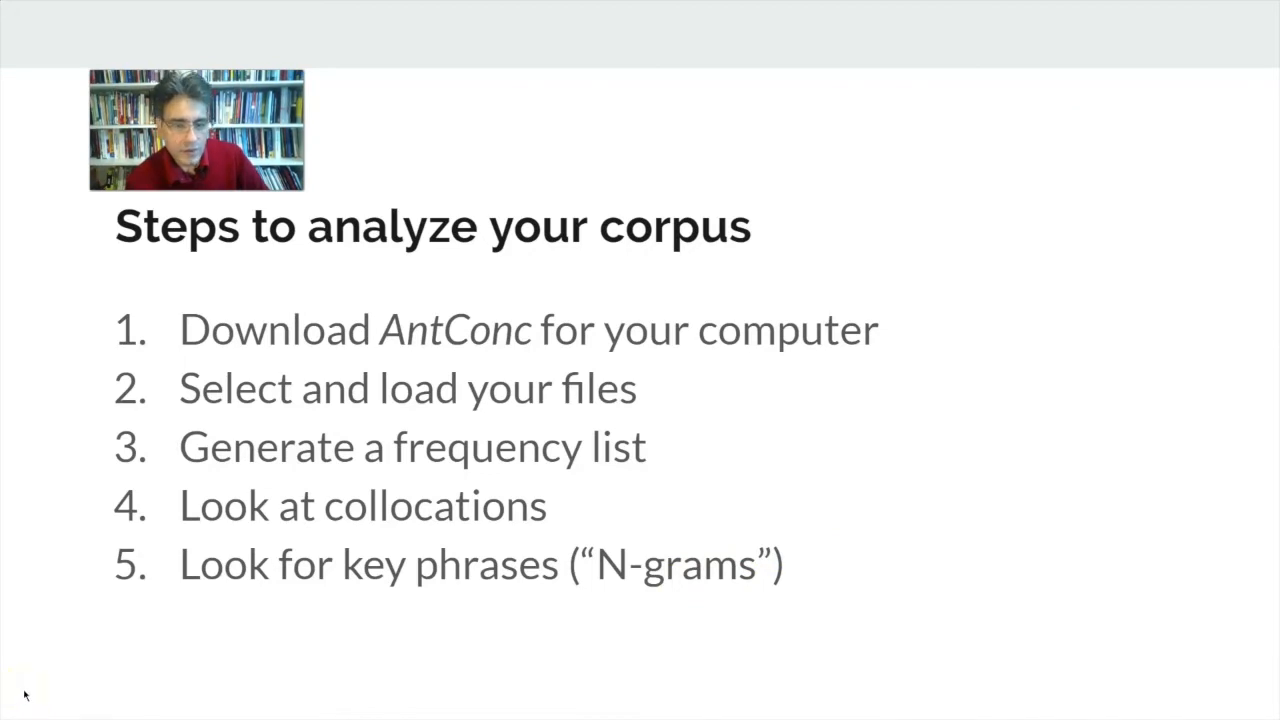
pyautogui.press('Right')
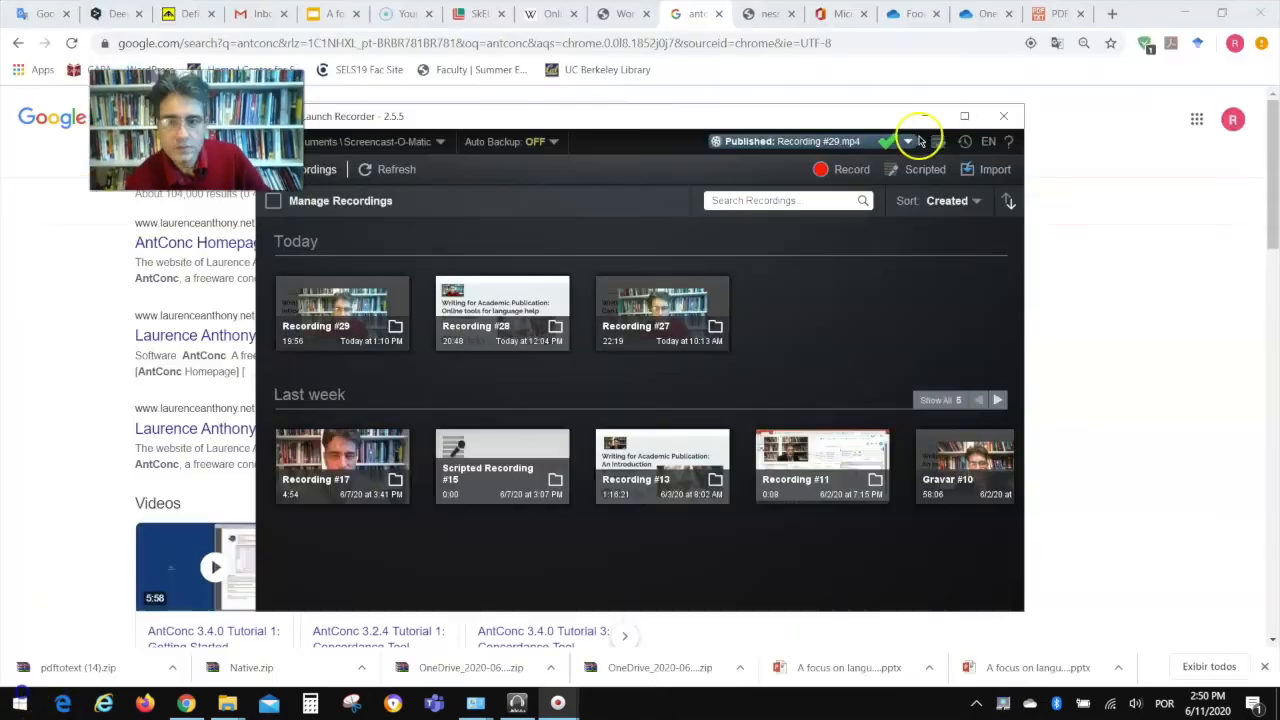
# Step: Open the AntConc Homepage from the Google results in the browser and dismiss the Avast notification
pyautogui.click(1051, 137)
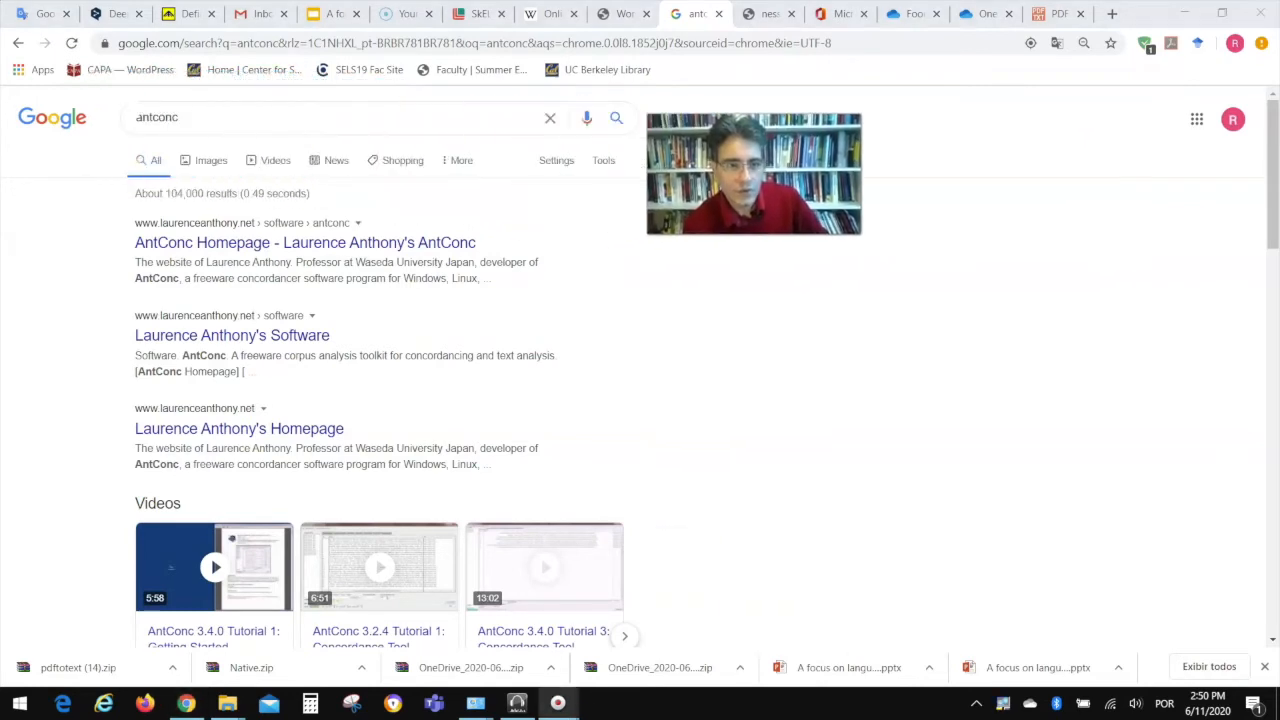
pyautogui.click(280, 244)
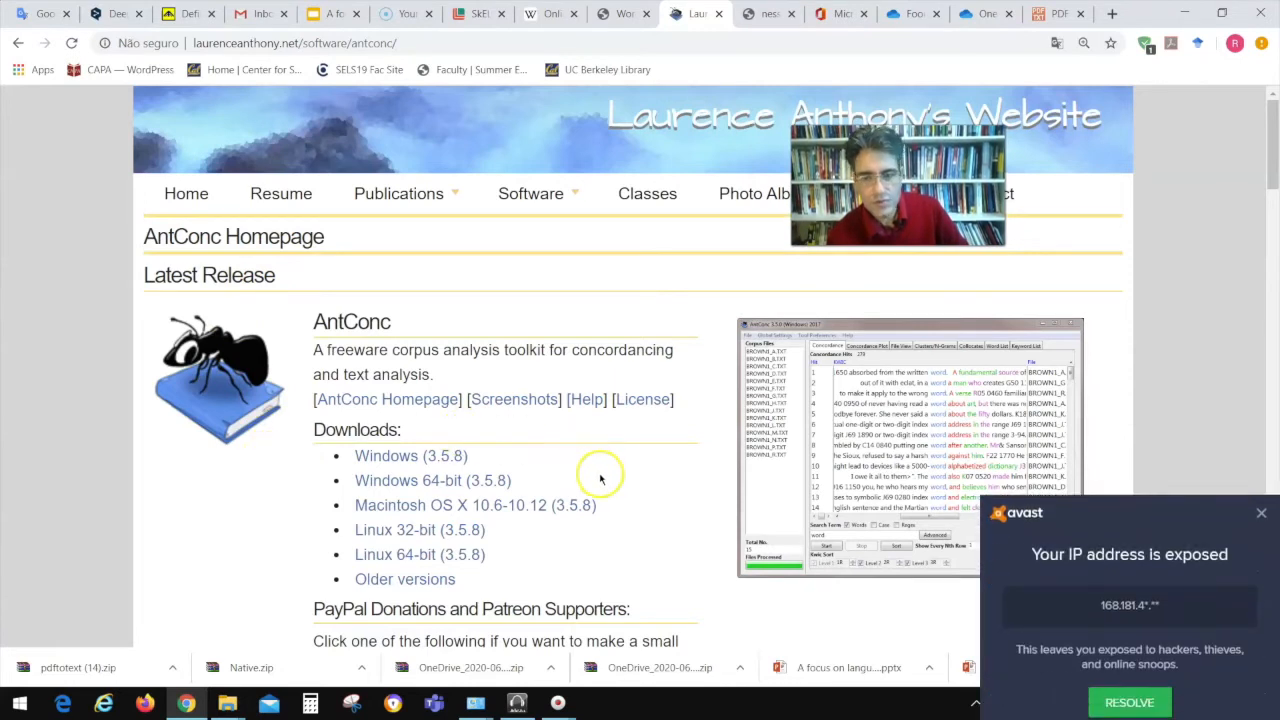
pyautogui.click(1260, 455)
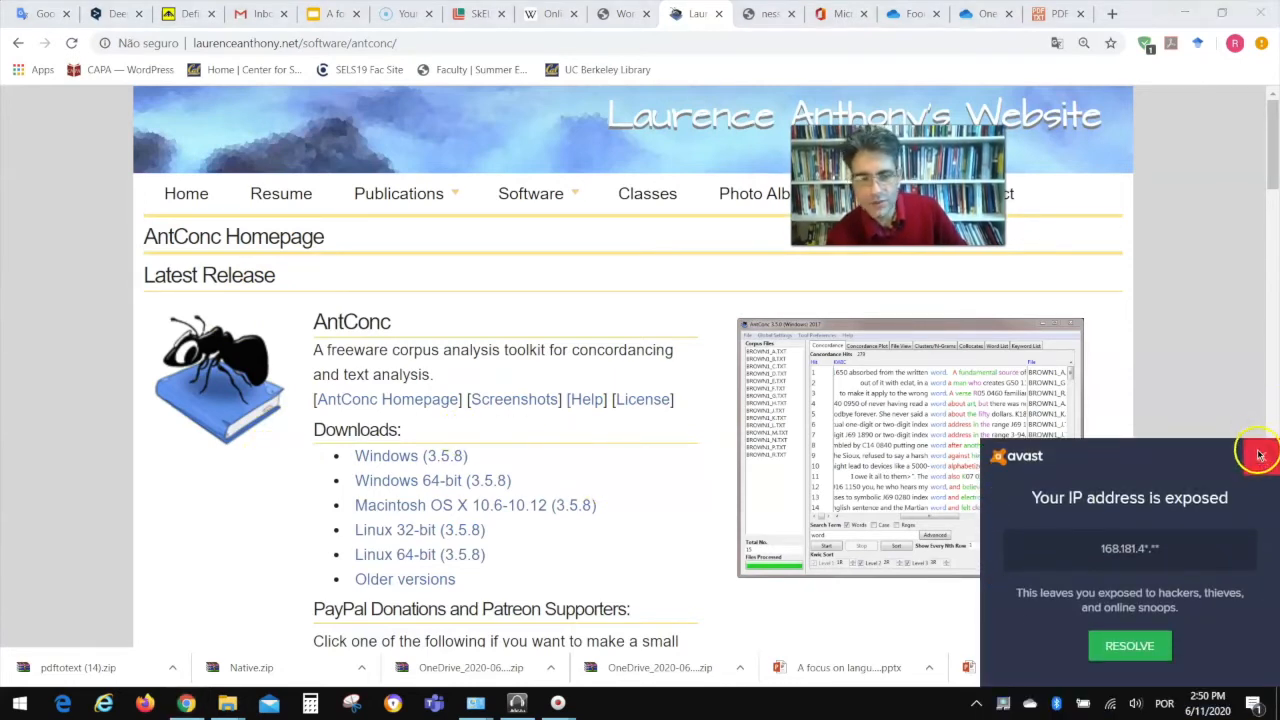
pyautogui.click(1259, 461)
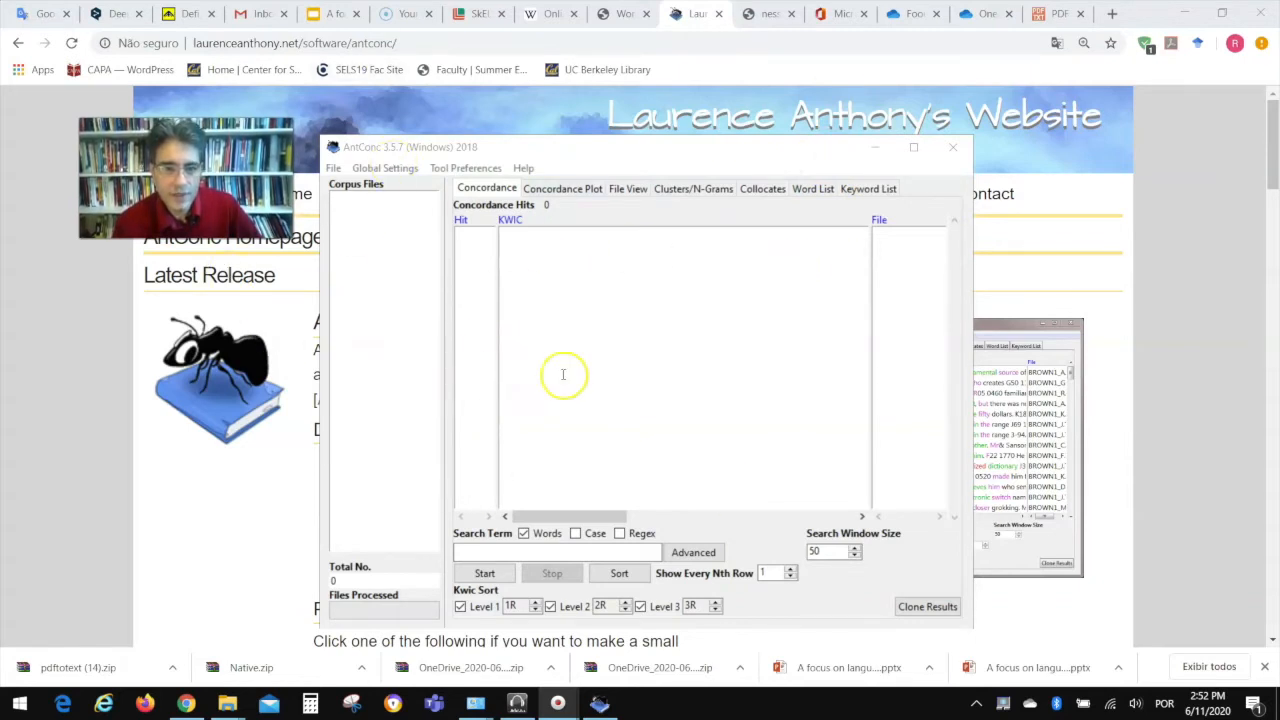
# Step: Switch to AntConc, maximise its window and look through its tools from Concordance Plot to Keyword List, ending back at Concordance
pyautogui.click(913, 147)
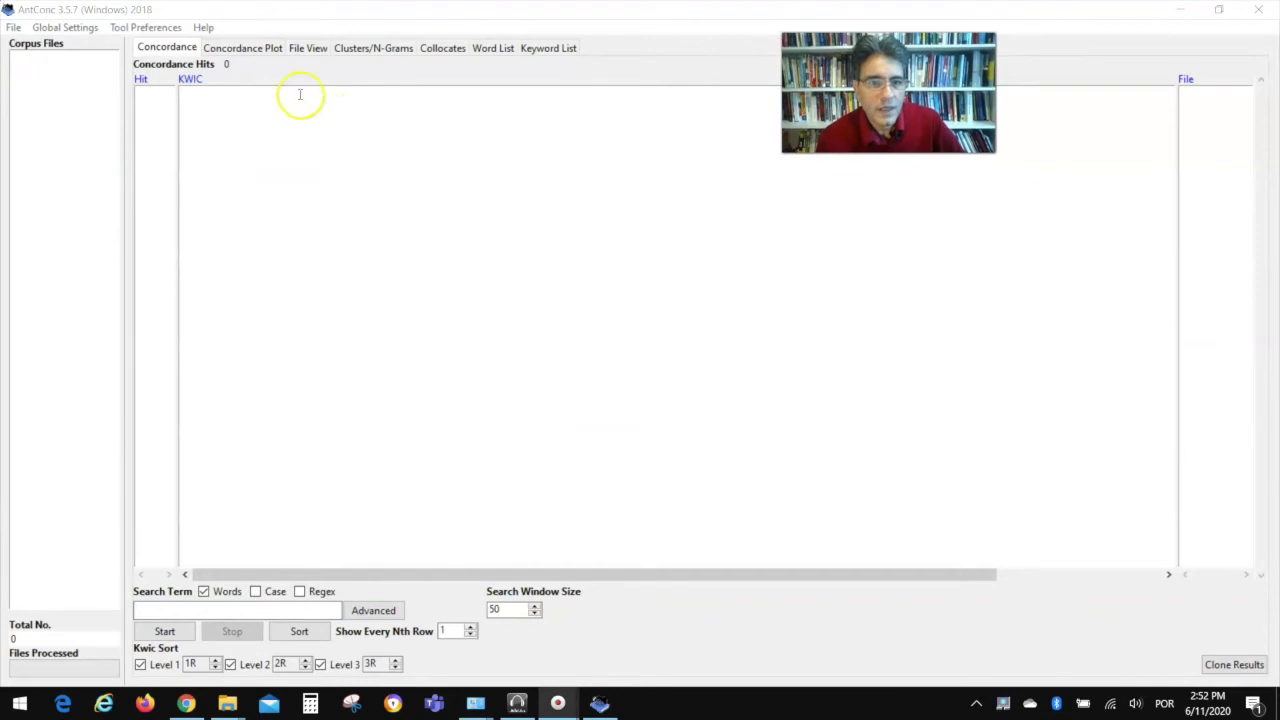
pyautogui.click(231, 50)
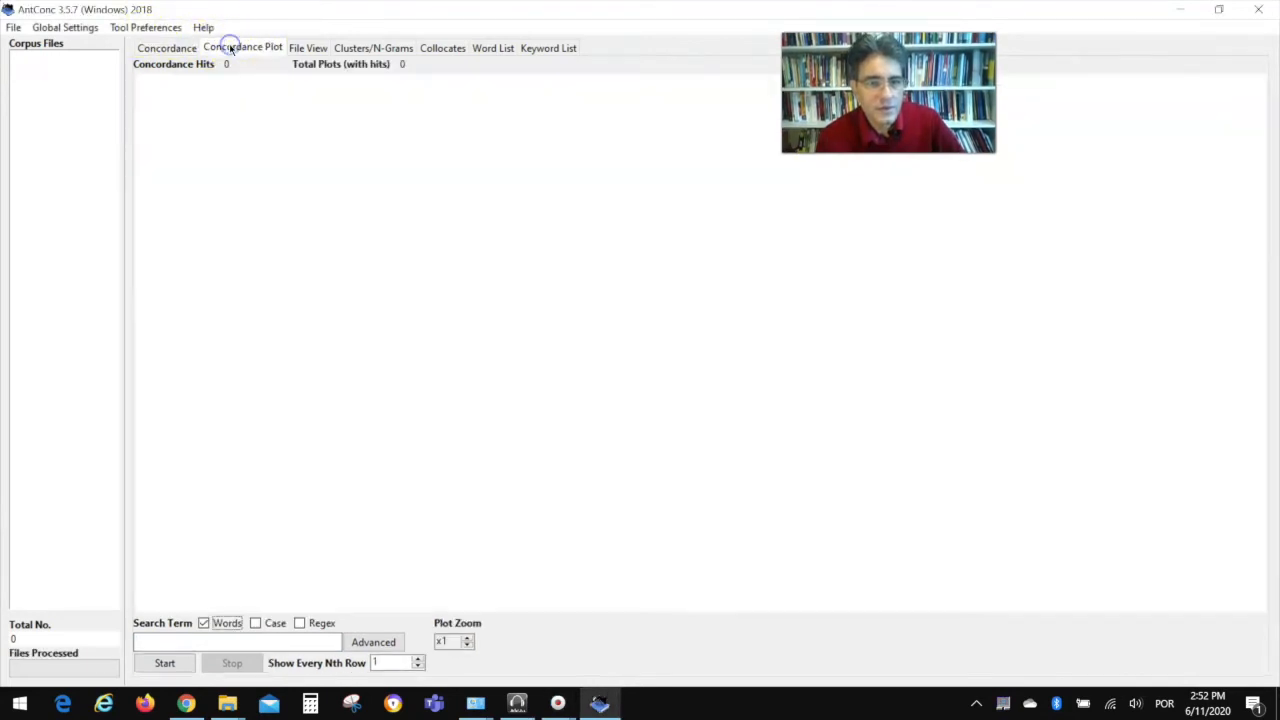
pyautogui.click(307, 48)
pyautogui.click(354, 49)
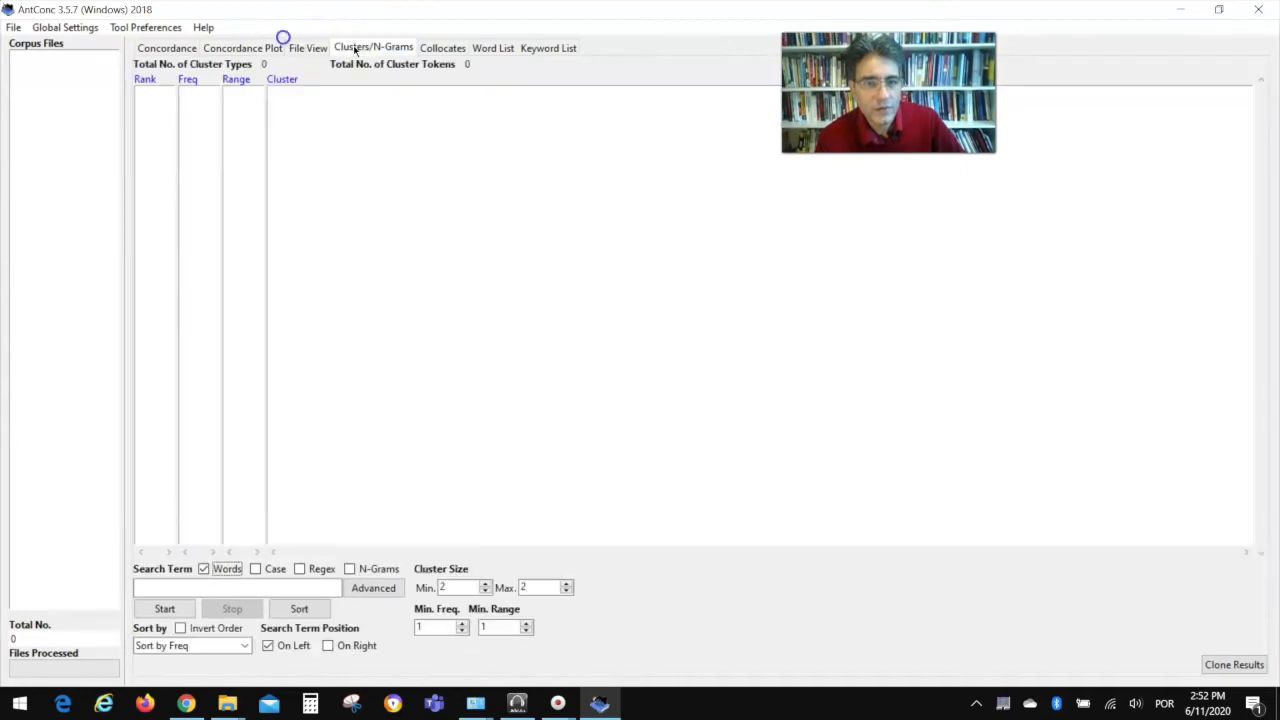
pyautogui.click(443, 48)
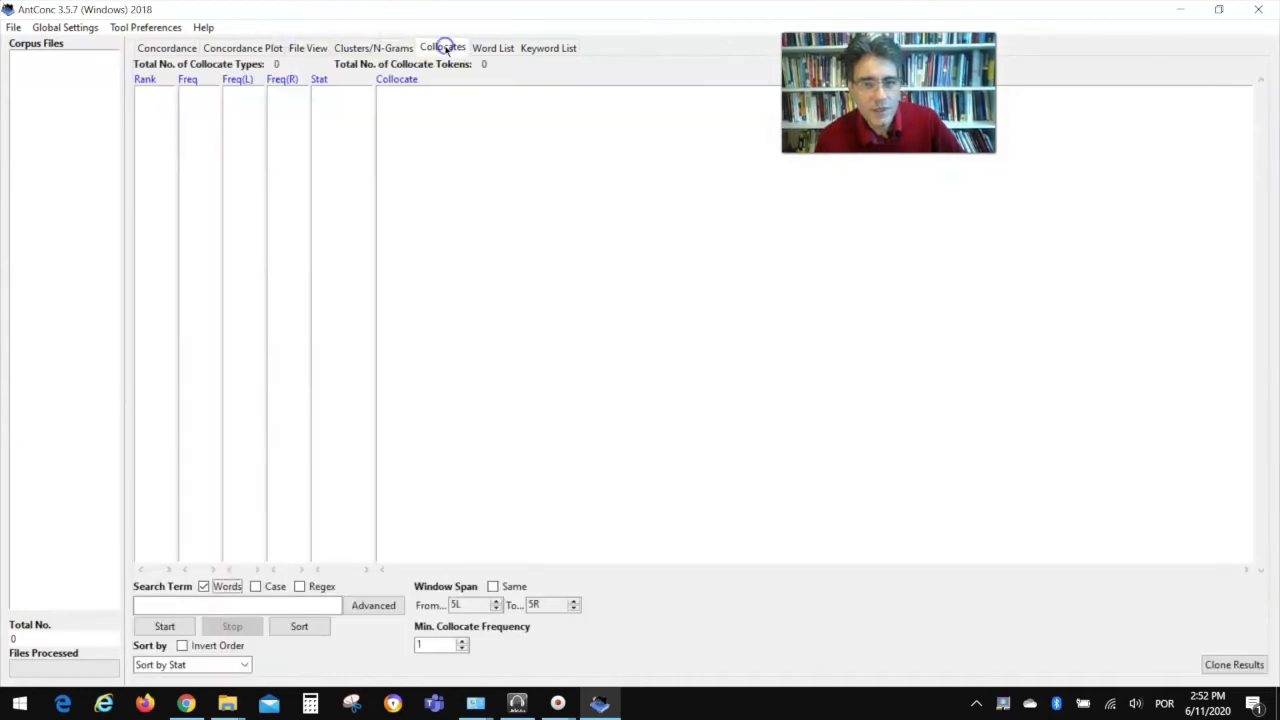
pyautogui.click(496, 48)
pyautogui.click(540, 48)
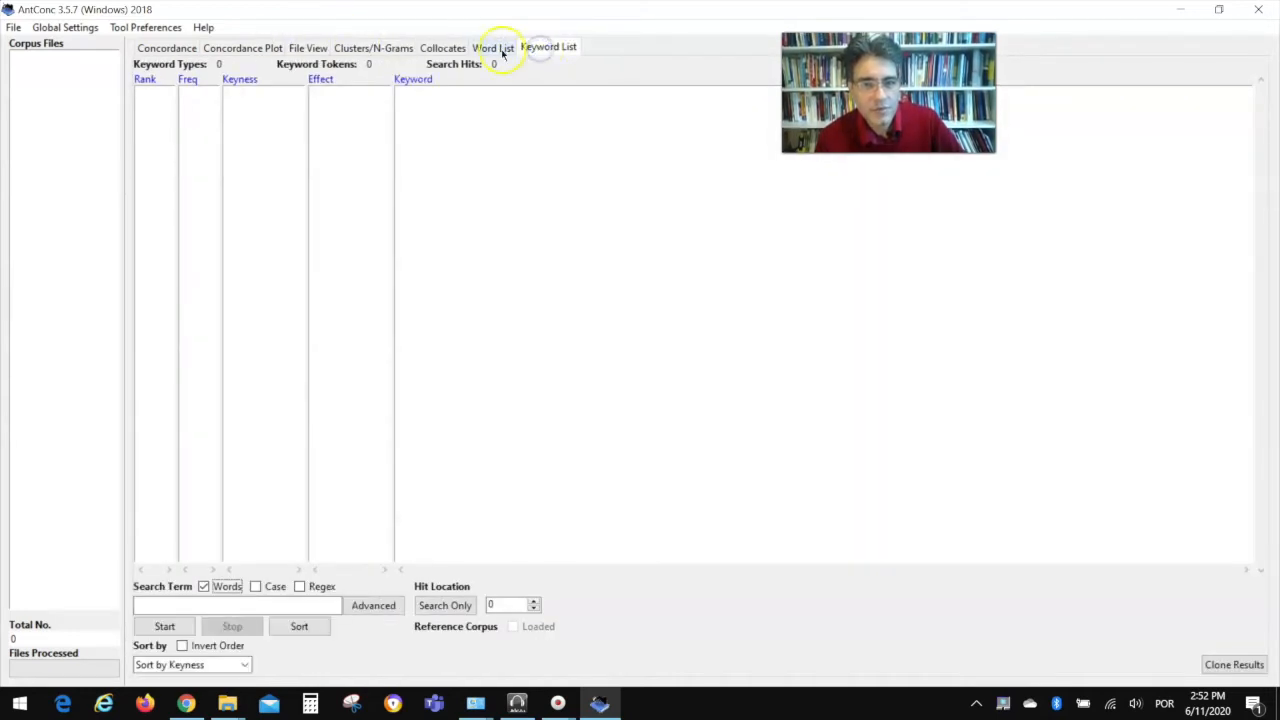
pyautogui.click(492, 50)
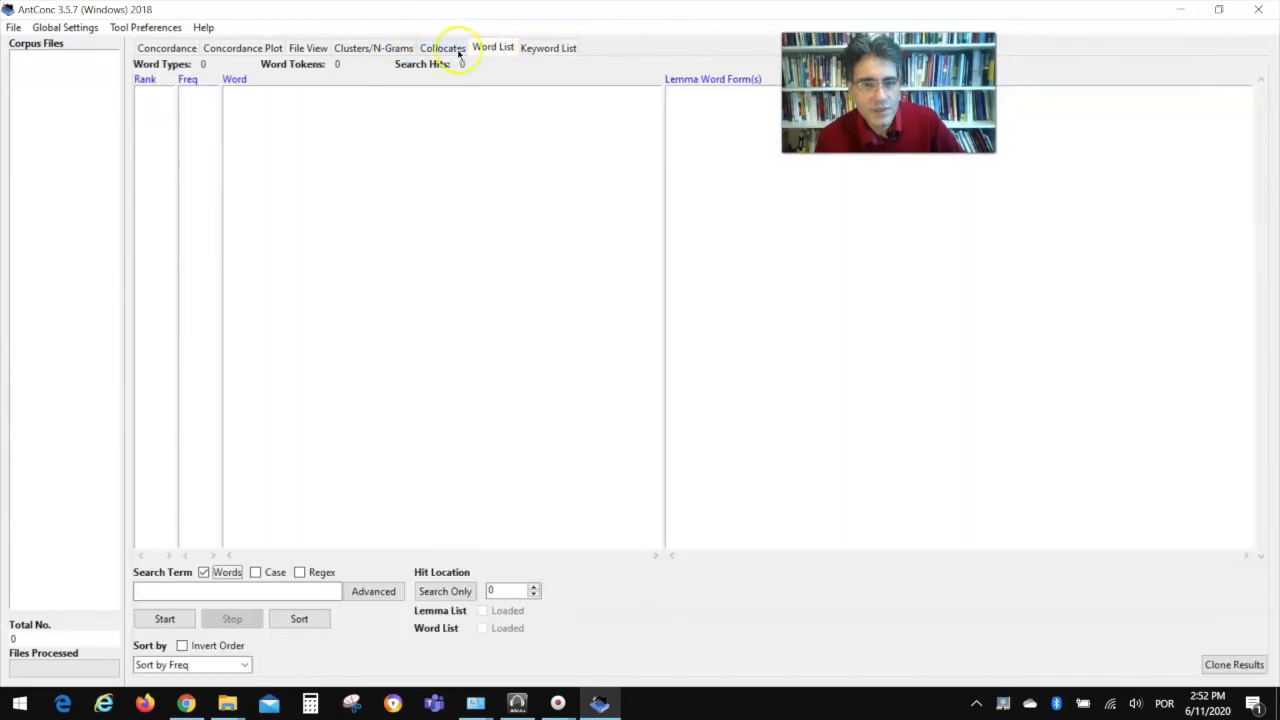
pyautogui.click(446, 50)
pyautogui.click(380, 48)
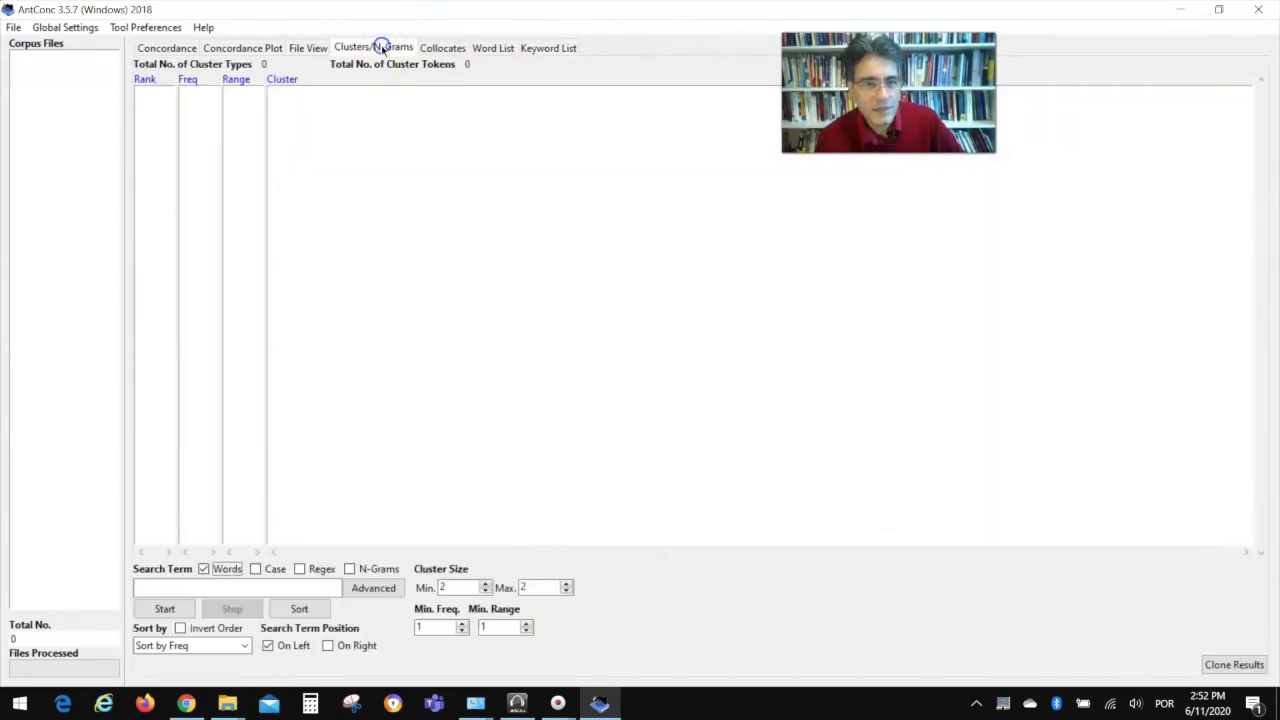
pyautogui.click(164, 49)
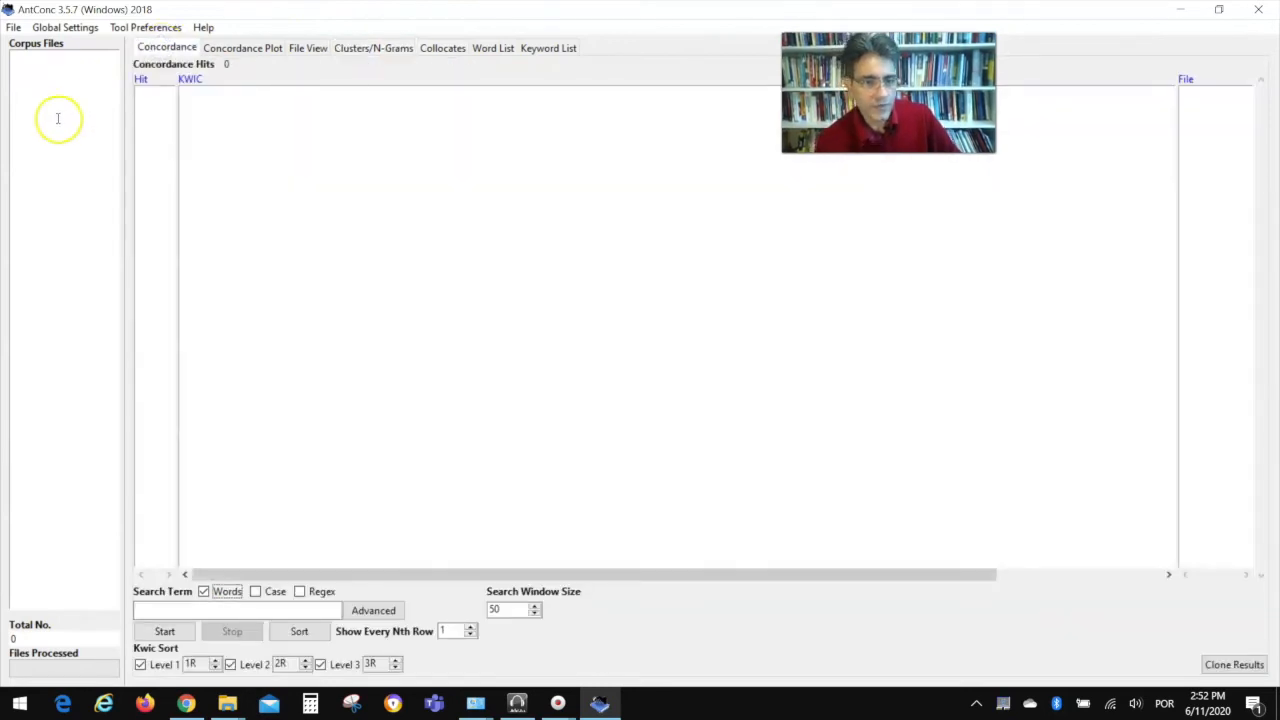
# Step: Load all text files from the Native food RA corpus folder, under UC Berkeley 2020 and Corpora, as corpus files
pyautogui.click(13, 28)
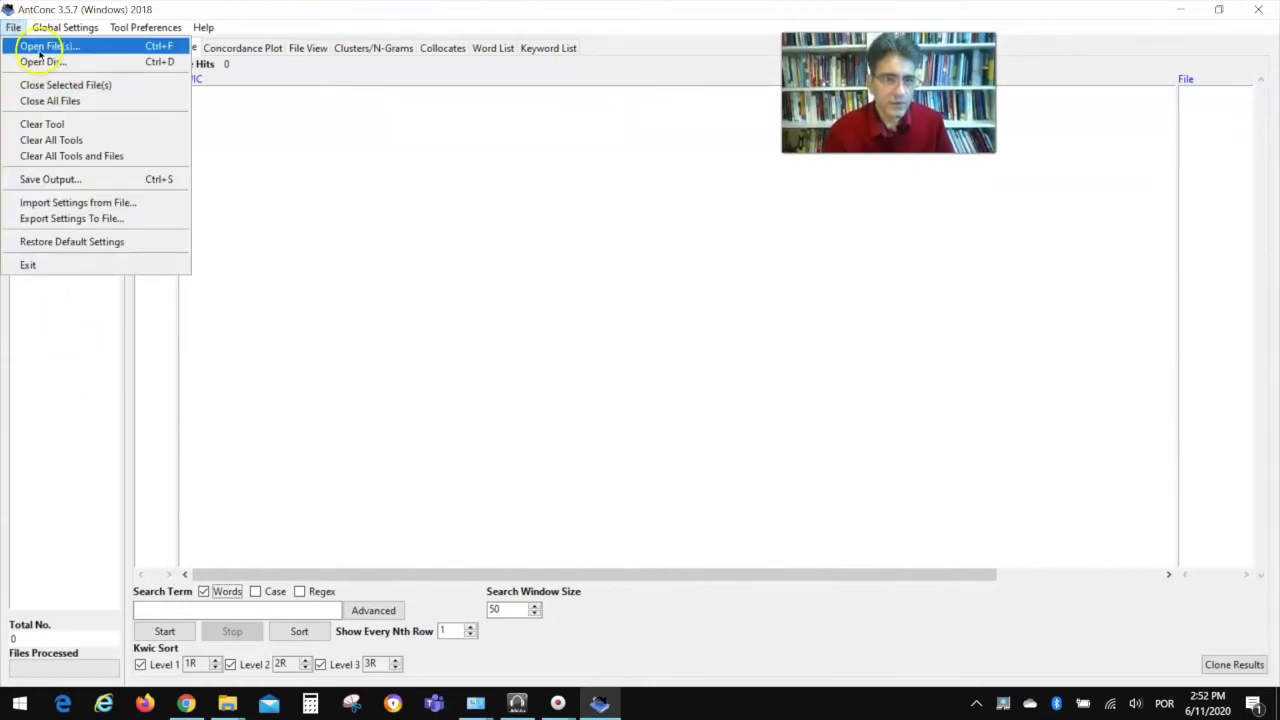
pyautogui.click(38, 47)
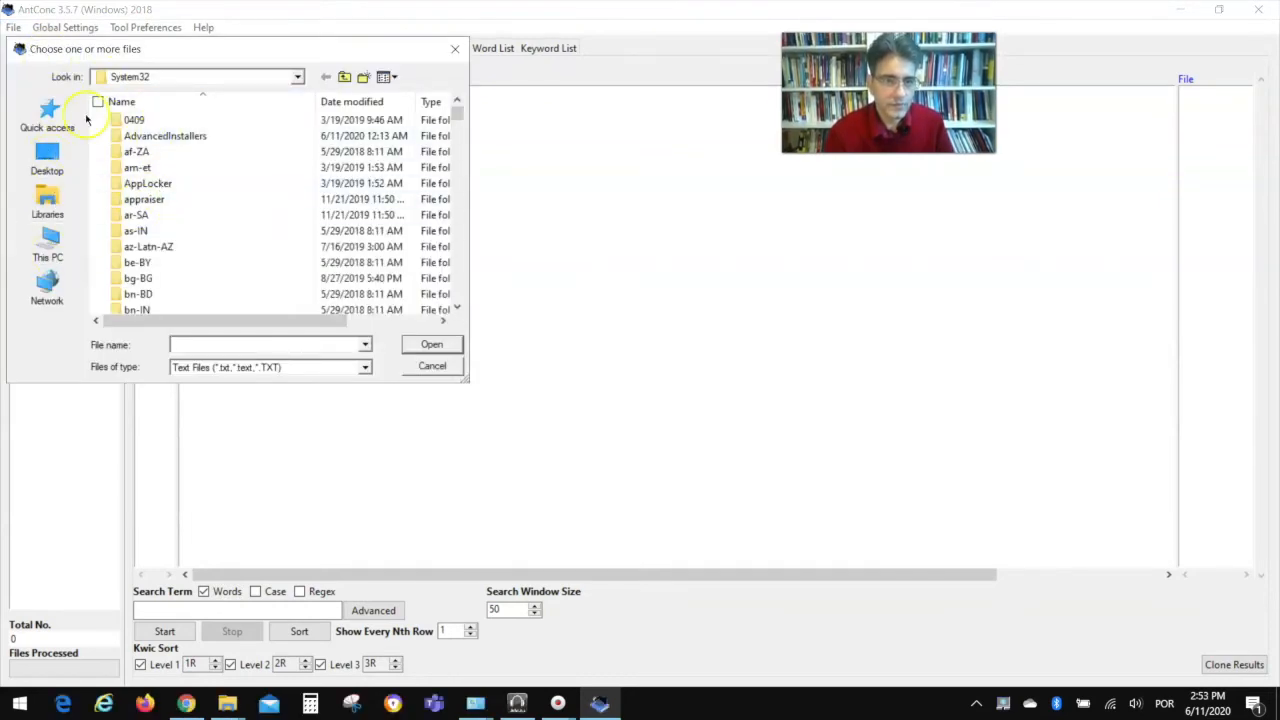
pyautogui.click(297, 77)
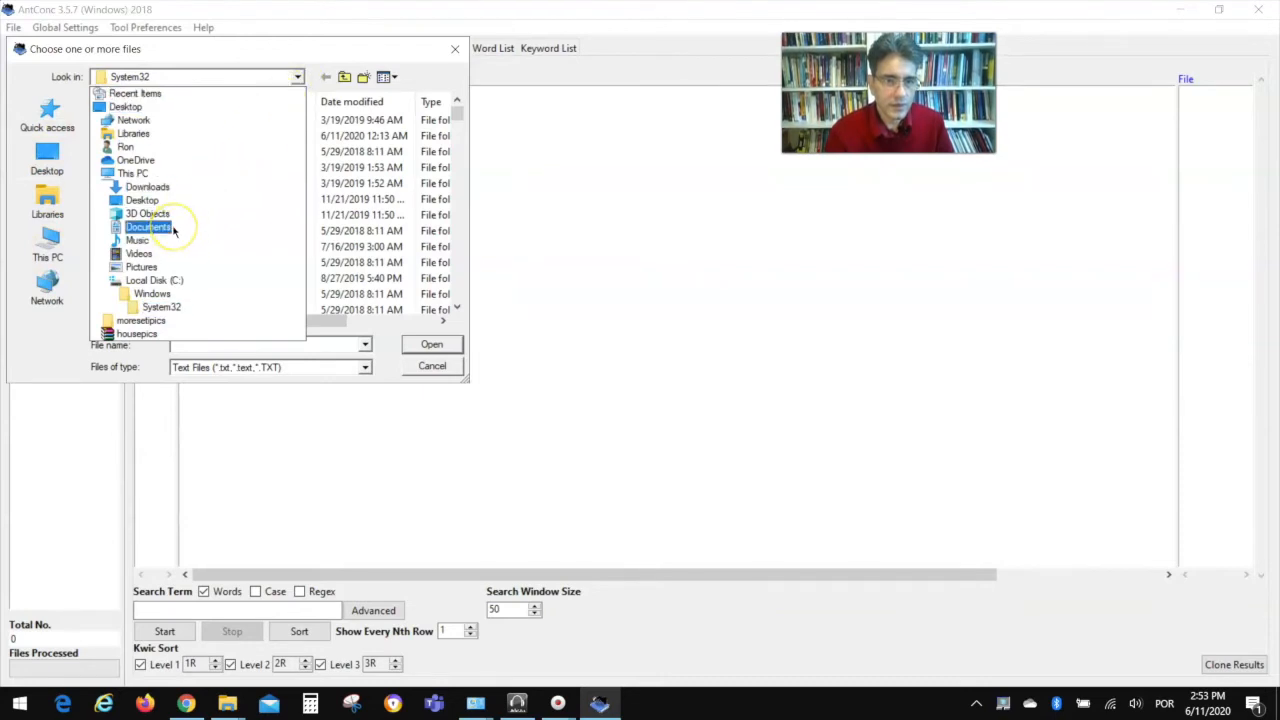
pyautogui.click(64, 466)
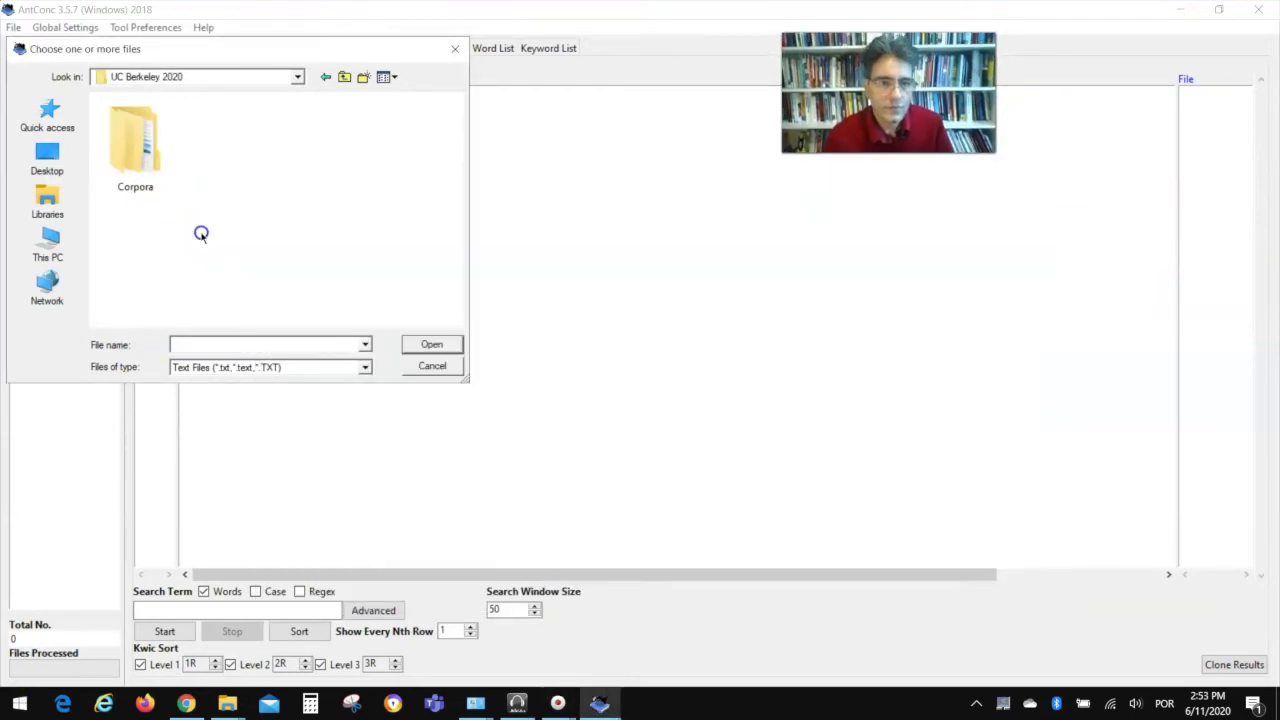
pyautogui.click(150, 178)
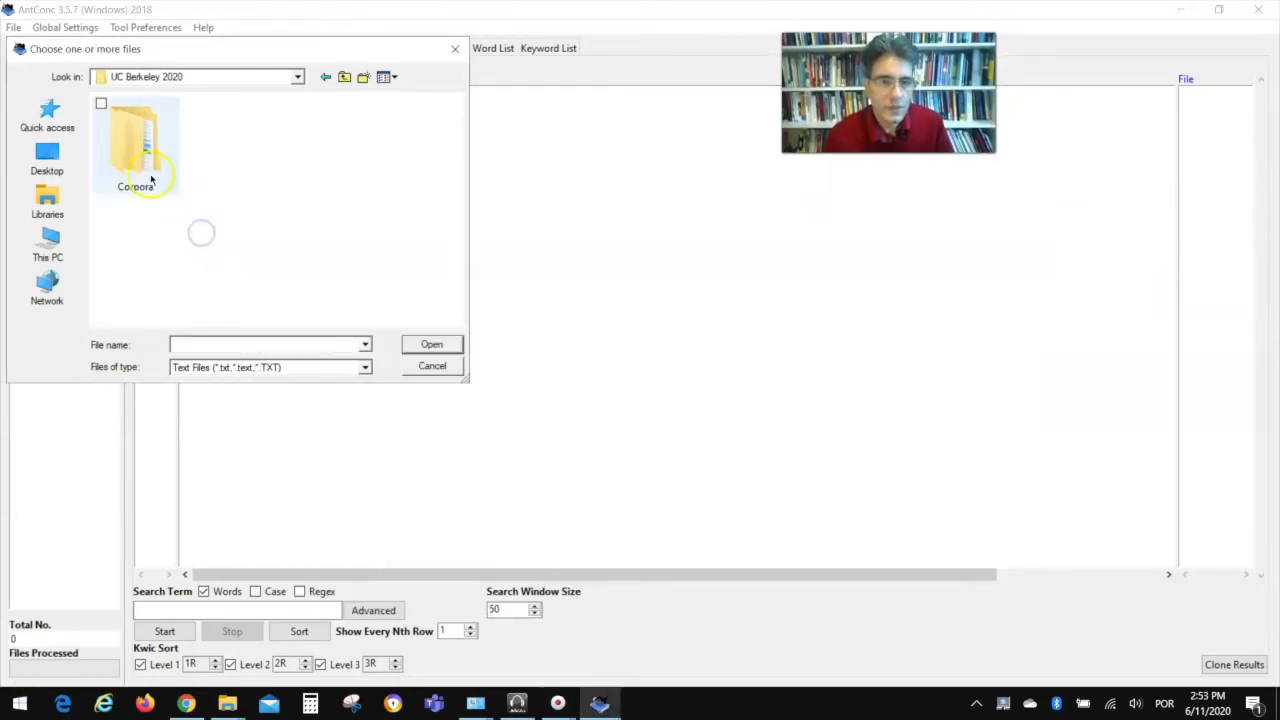
pyautogui.doubleClick(137, 168)
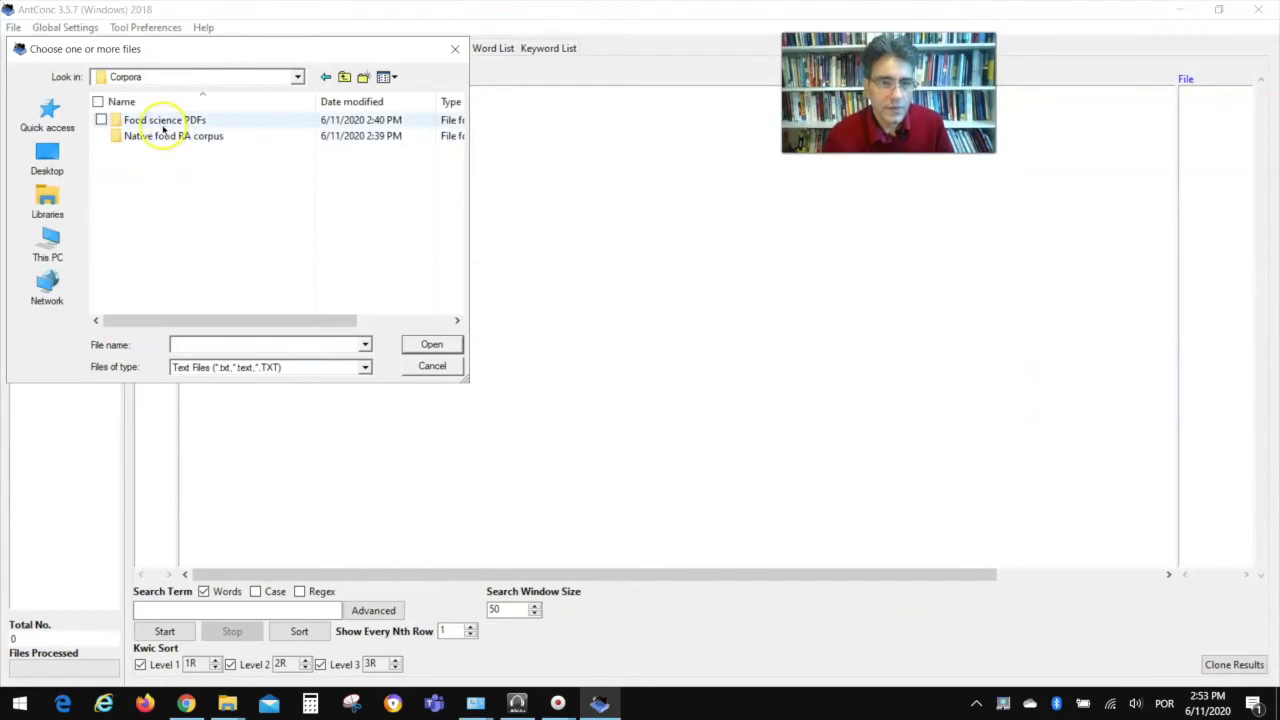
pyautogui.doubleClick(161, 138)
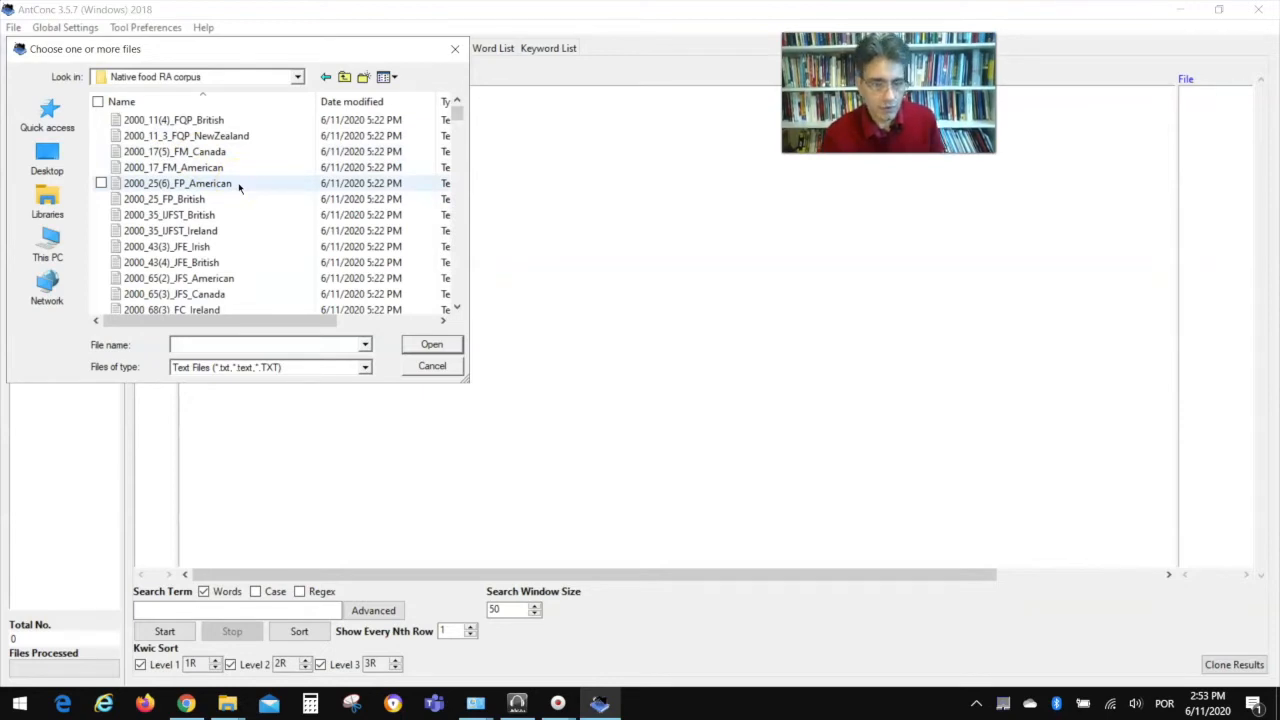
pyautogui.hotkey('ctrl', 'a')
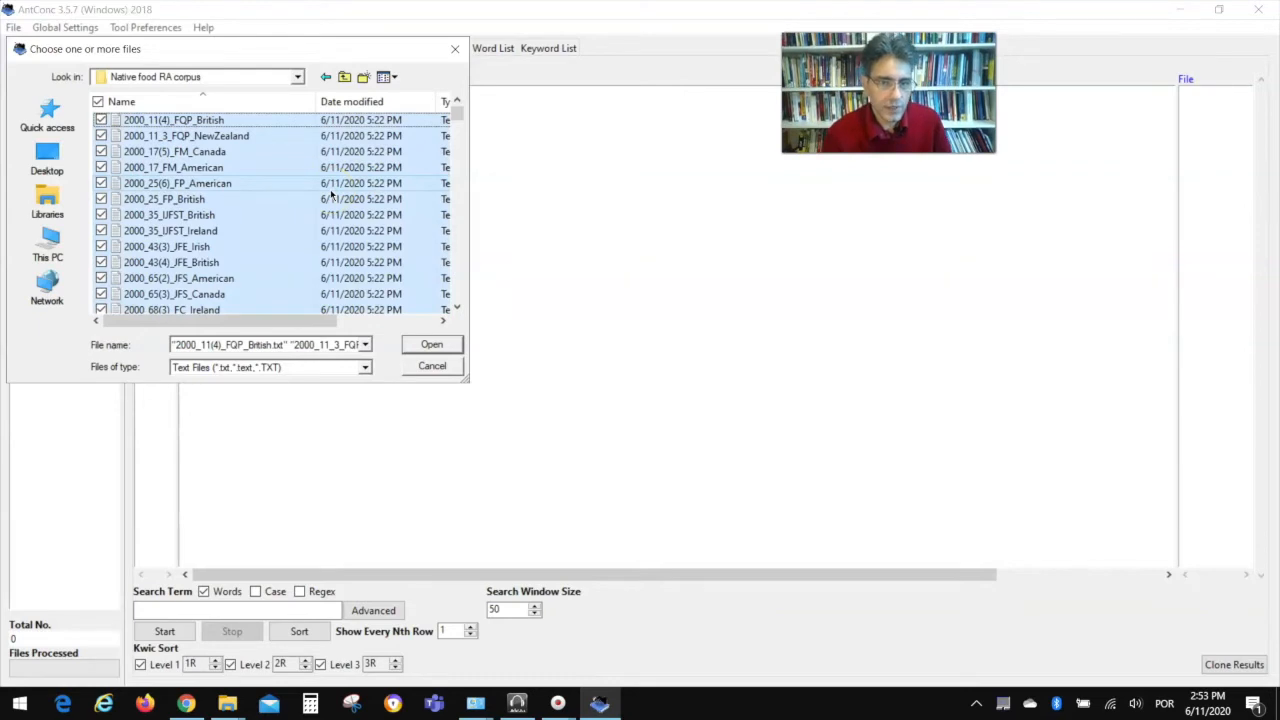
pyautogui.click(446, 346)
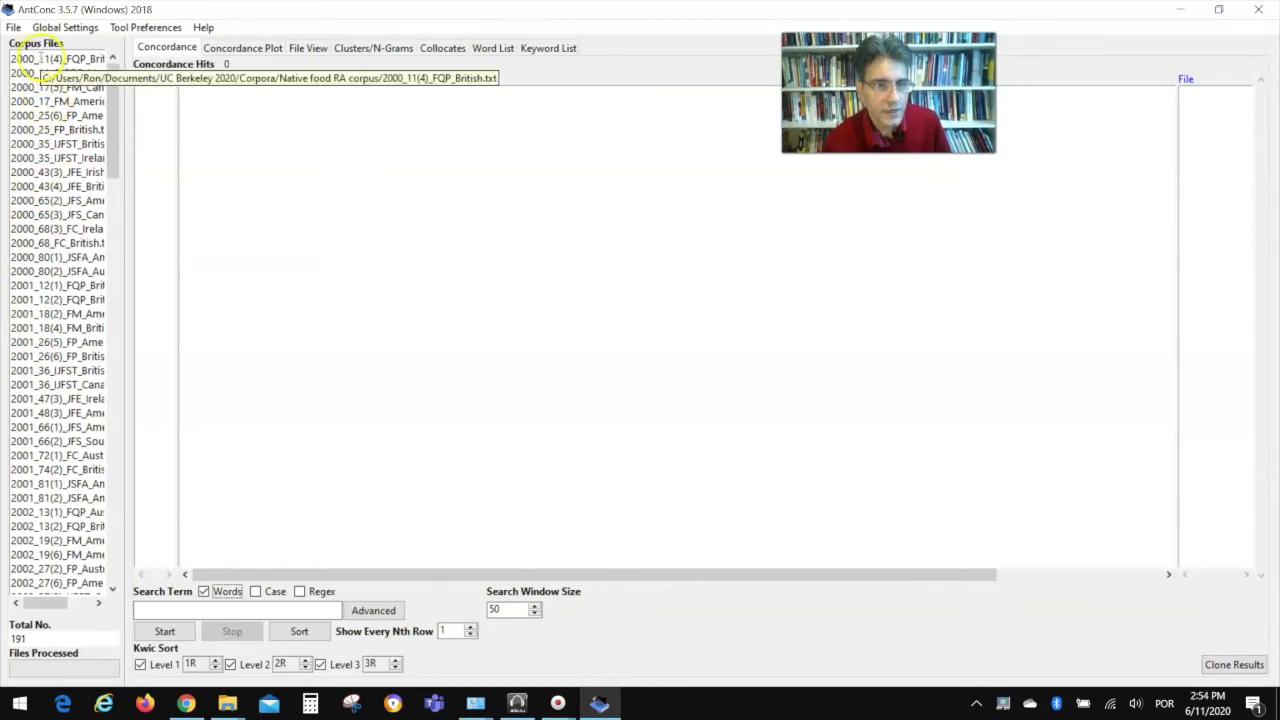
# Step: Check individual entries in the loaded corpus file list and generate a word list sorted by frequency
pyautogui.click(40, 59)
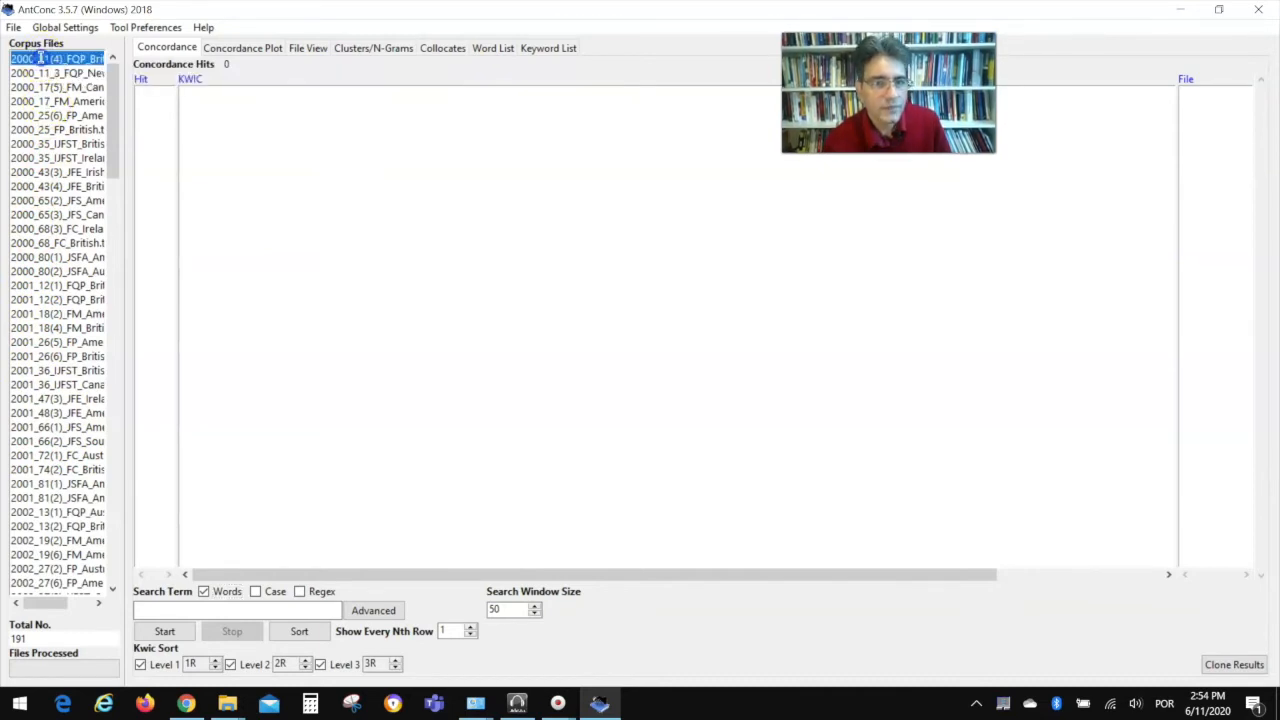
pyautogui.click(61, 158)
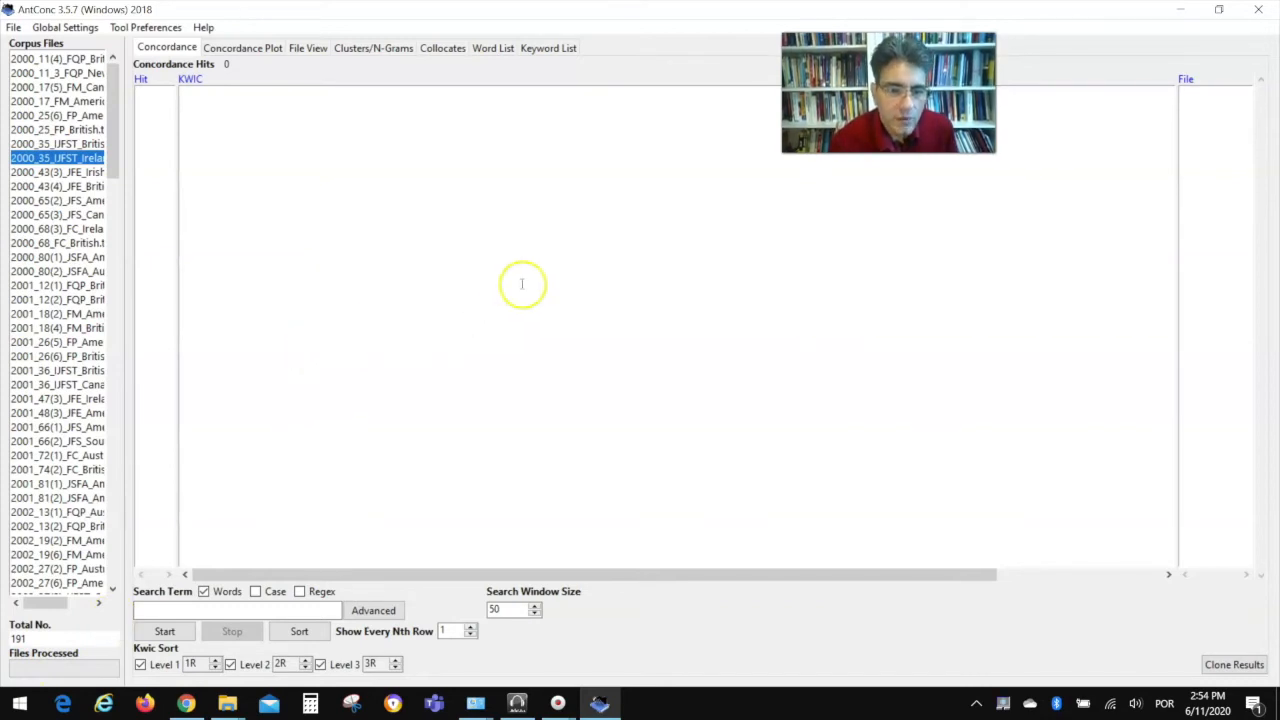
pyautogui.click(492, 50)
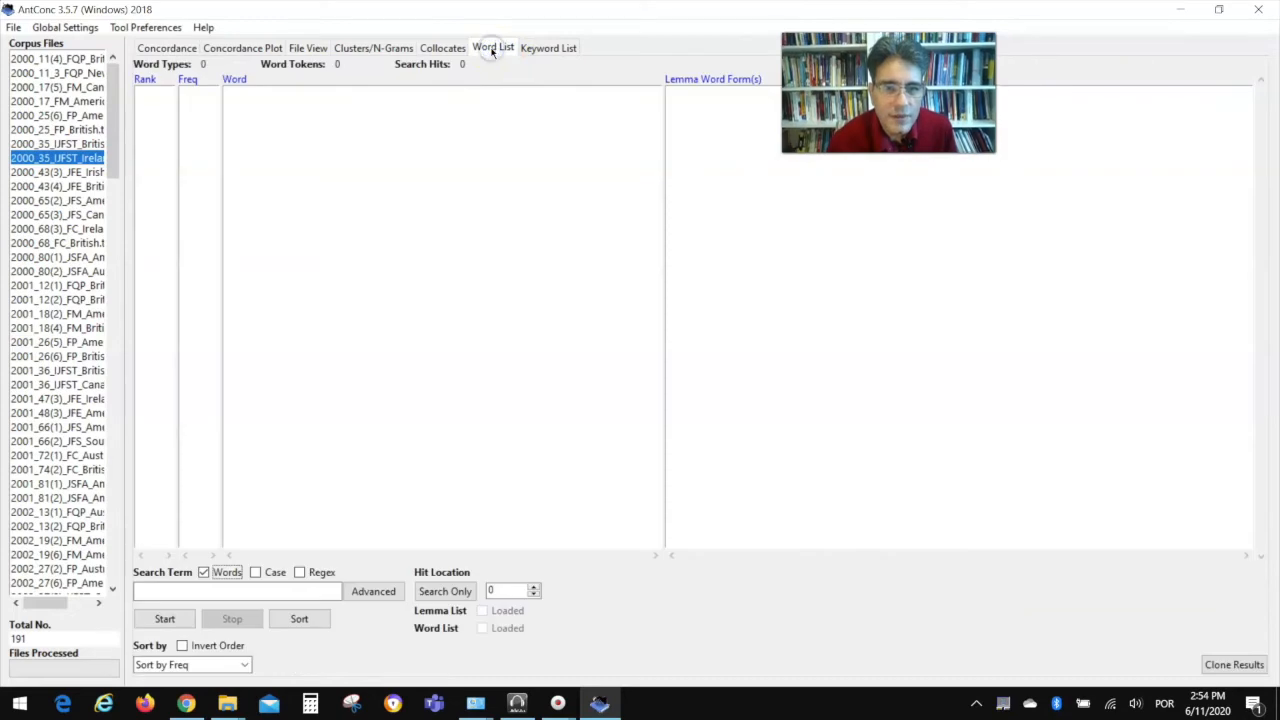
pyautogui.click(164, 619)
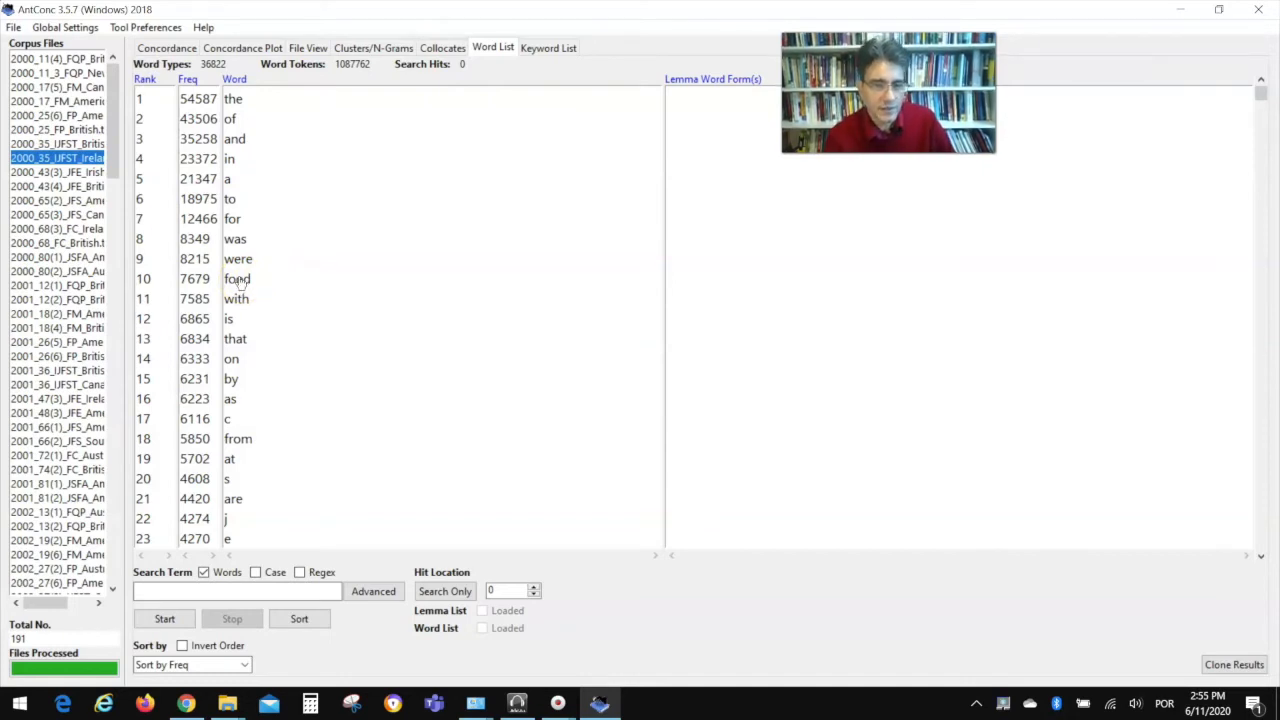
# Step: Open the concordance of "food" from the word list, widen its File column and view hit 11 in its source text
pyautogui.click(238, 280)
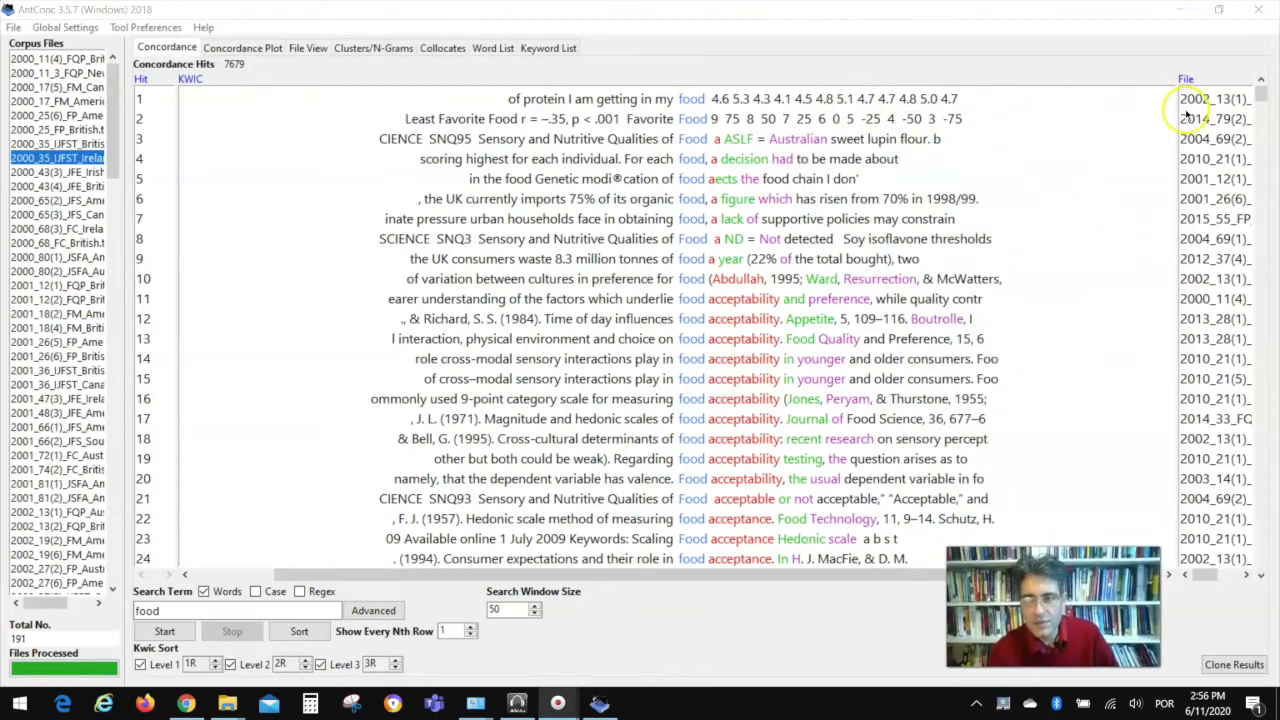
pyautogui.moveTo(1173, 107); pyautogui.dragTo(1063, 112)
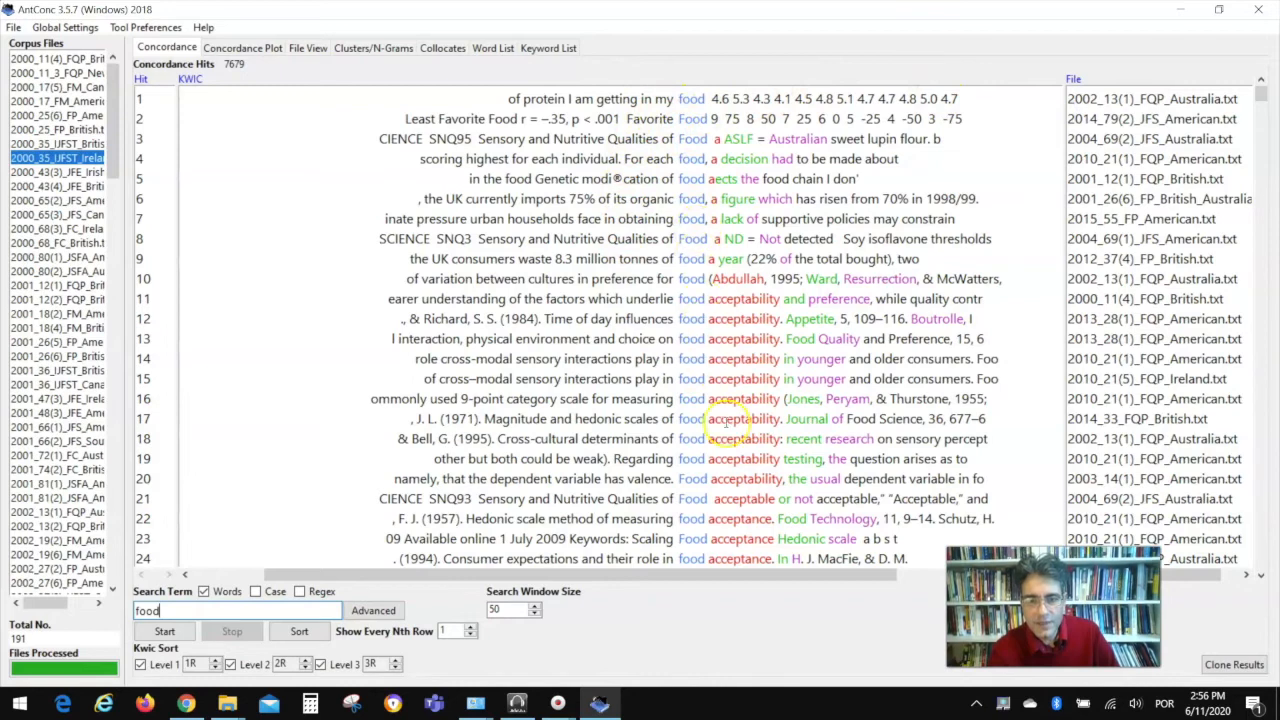
pyautogui.click(690, 300)
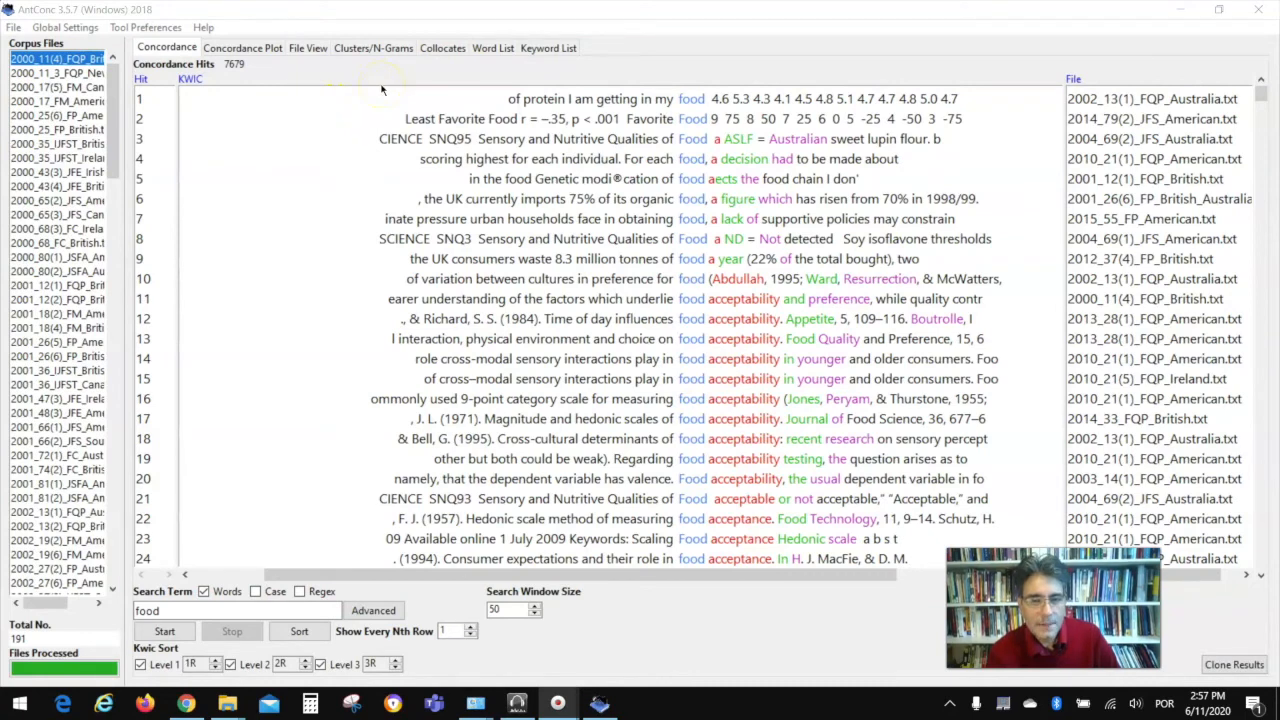
# Step: Return to the word list and examine the frequent words further down the ranking
pyautogui.click(488, 48)
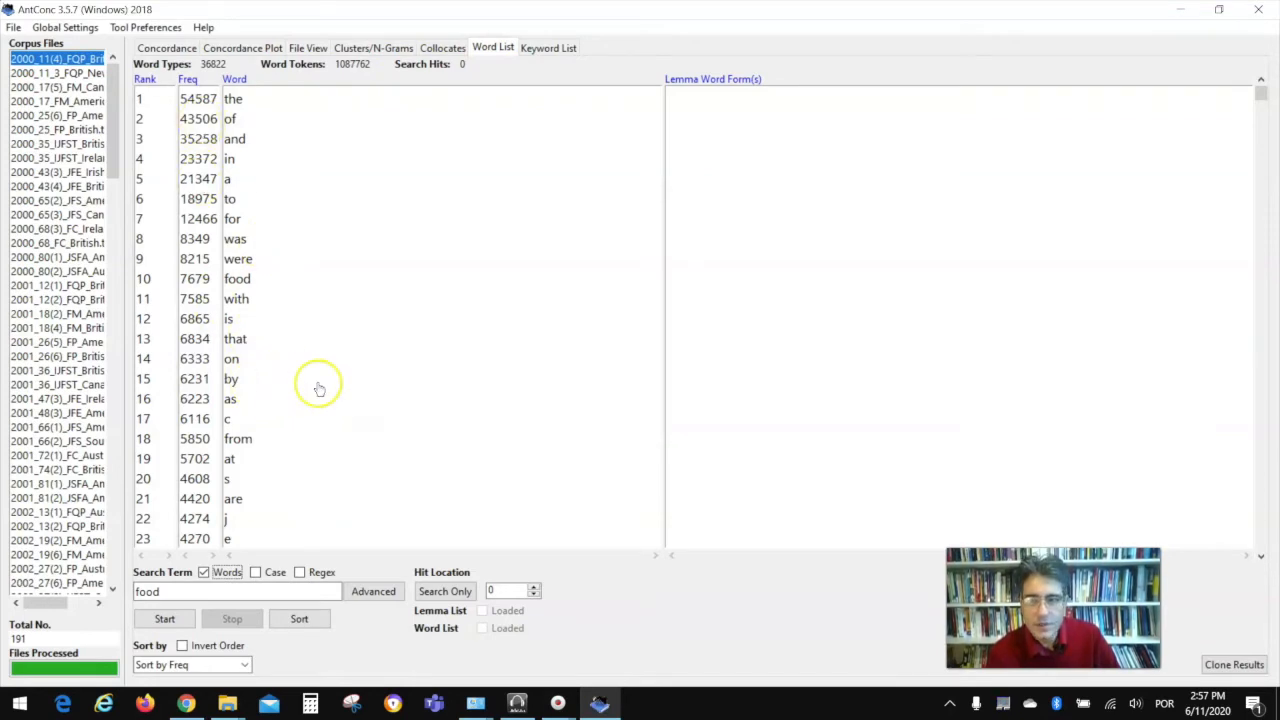
pyautogui.click(1260, 558)
pyautogui.click(1260, 558)
pyautogui.click(1260, 558)
pyautogui.moveTo(1260, 558); pyautogui.dragTo(1260, 558)
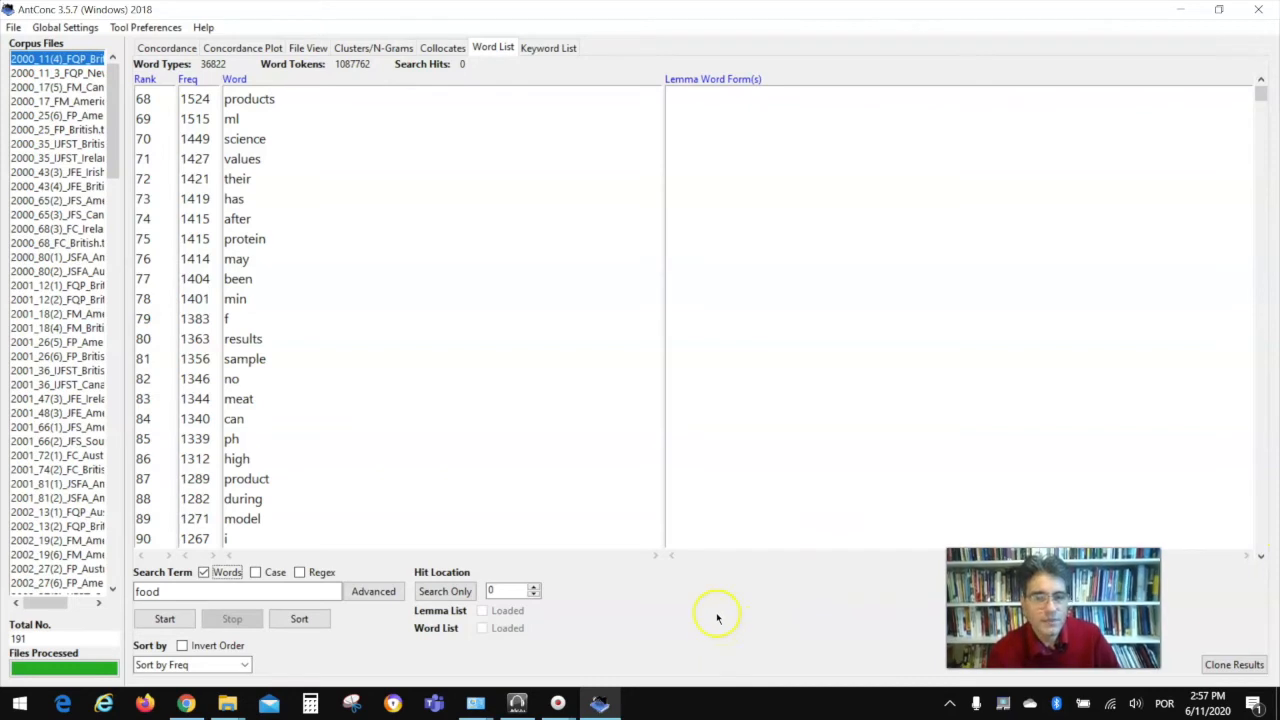
pyautogui.click(14, 27)
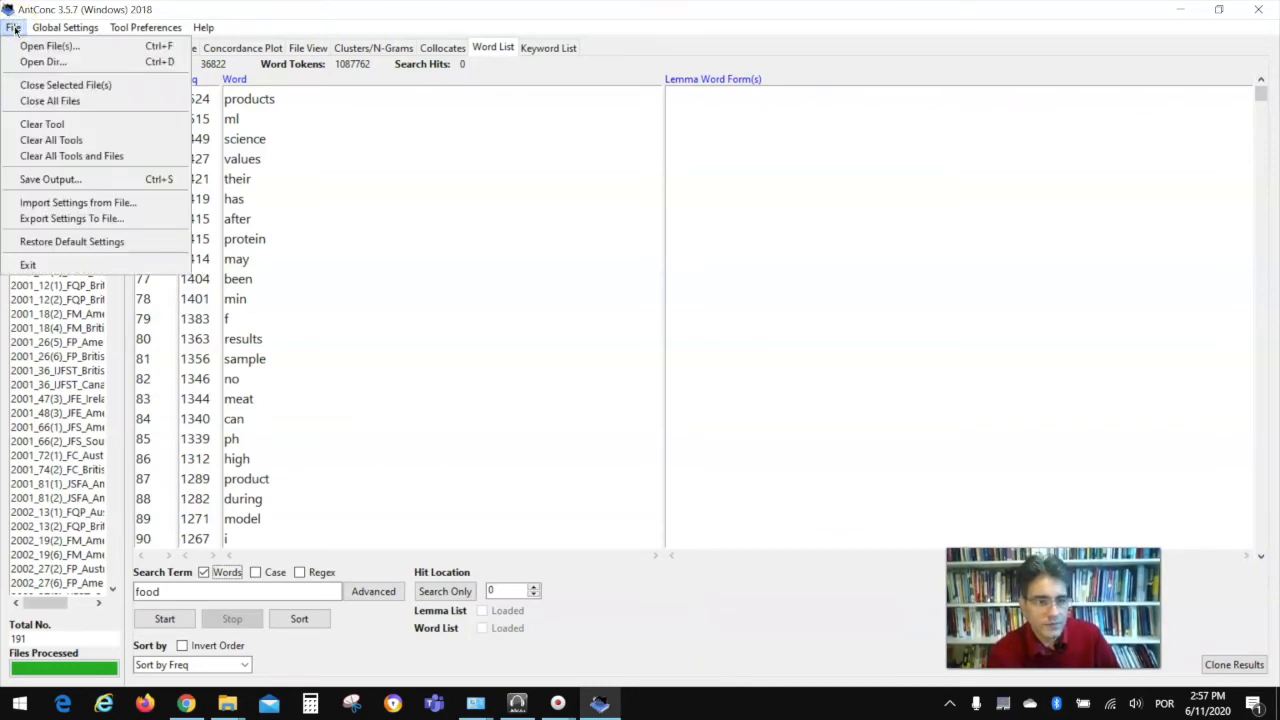
pyautogui.click(76, 184)
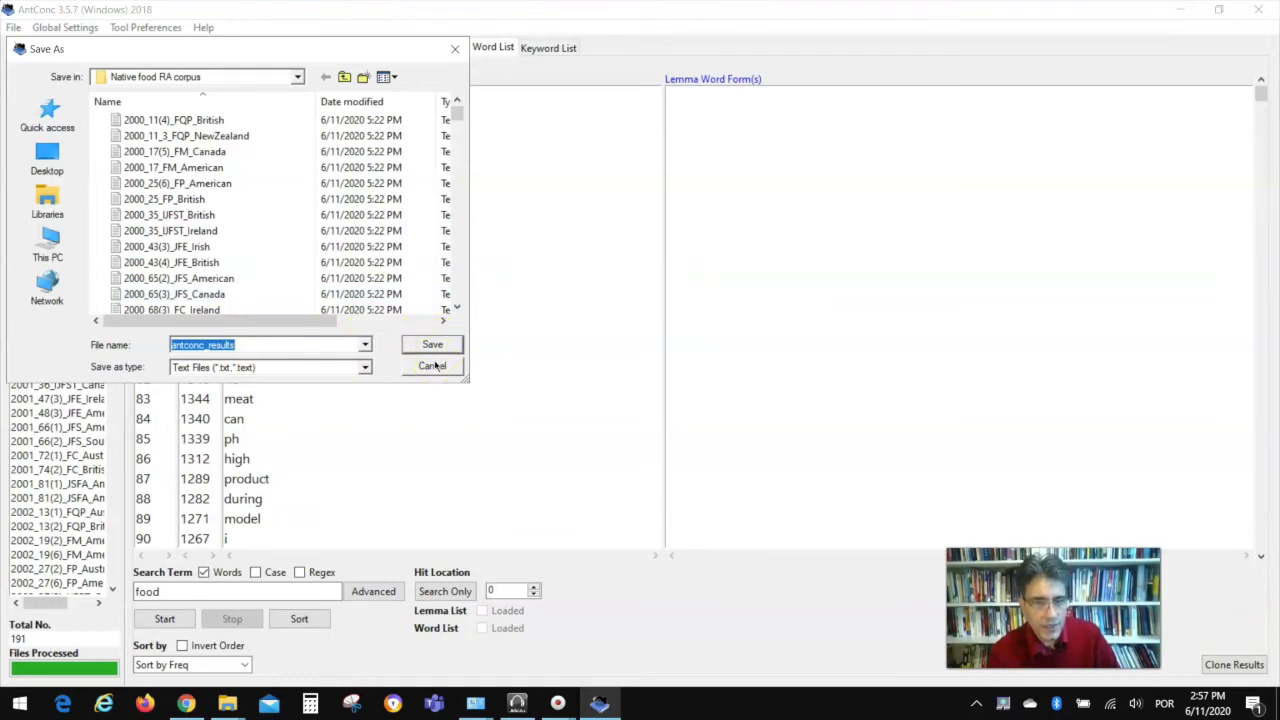
pyautogui.click(432, 366)
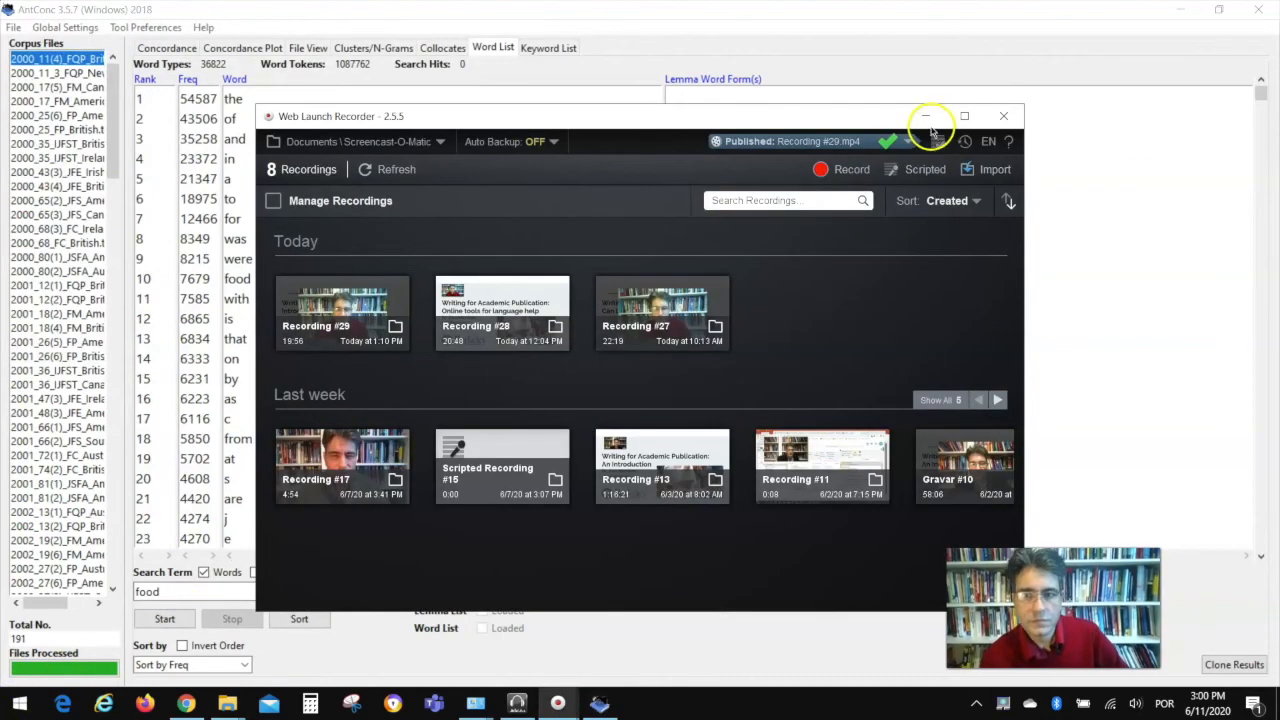
# Step: Open the concordance of "food" from the word list and generate its collocates for the window span 0 to 1R
pyautogui.click(922, 116)
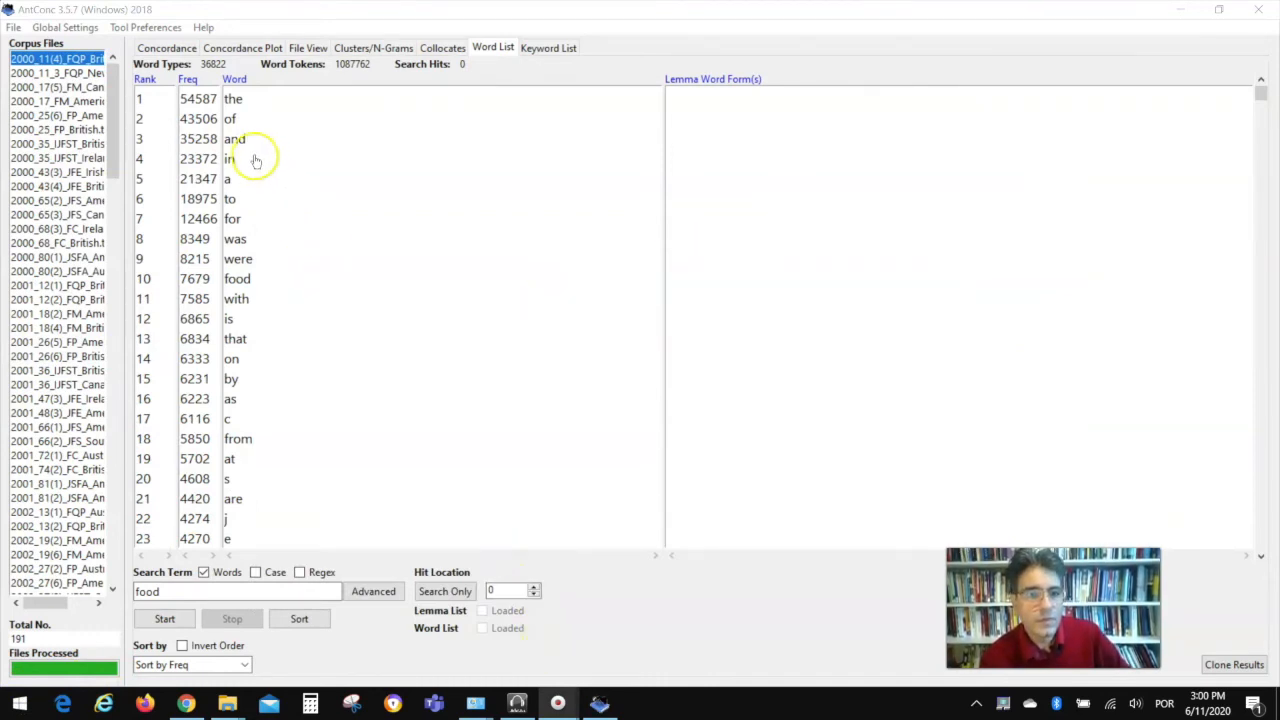
pyautogui.click(235, 280)
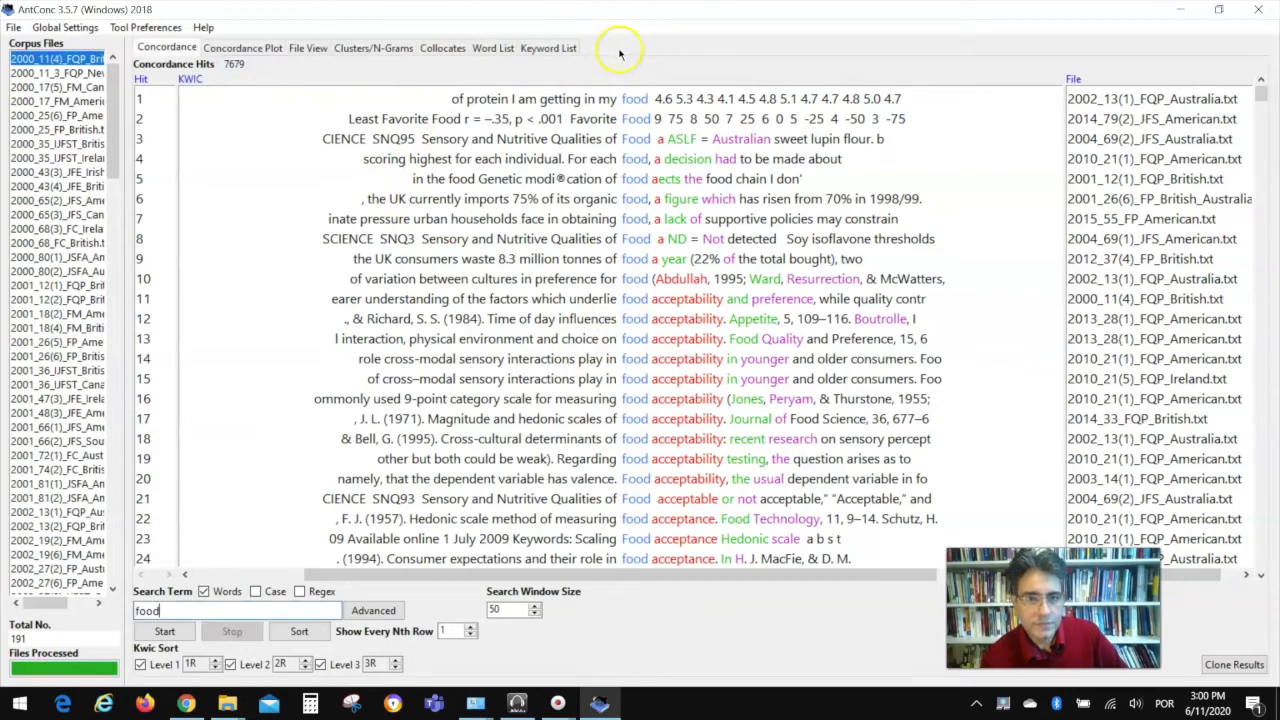
pyautogui.click(443, 50)
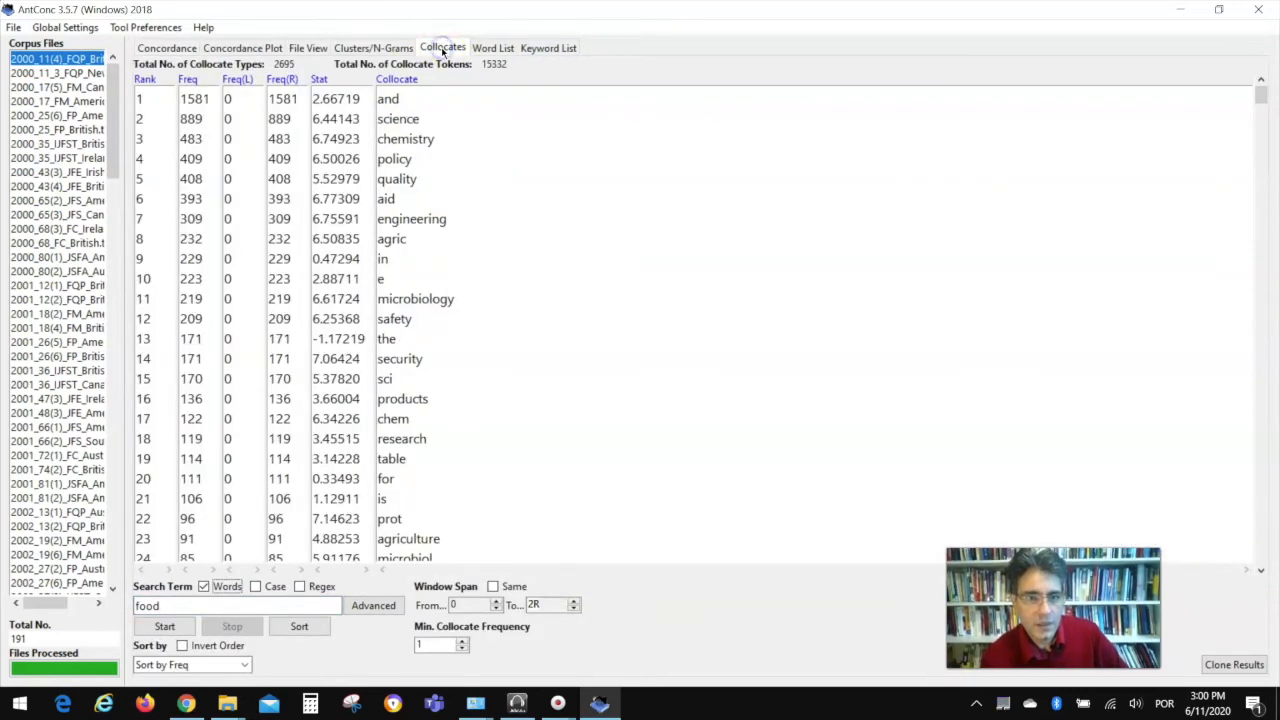
pyautogui.click(197, 603)
pyautogui.click(163, 627)
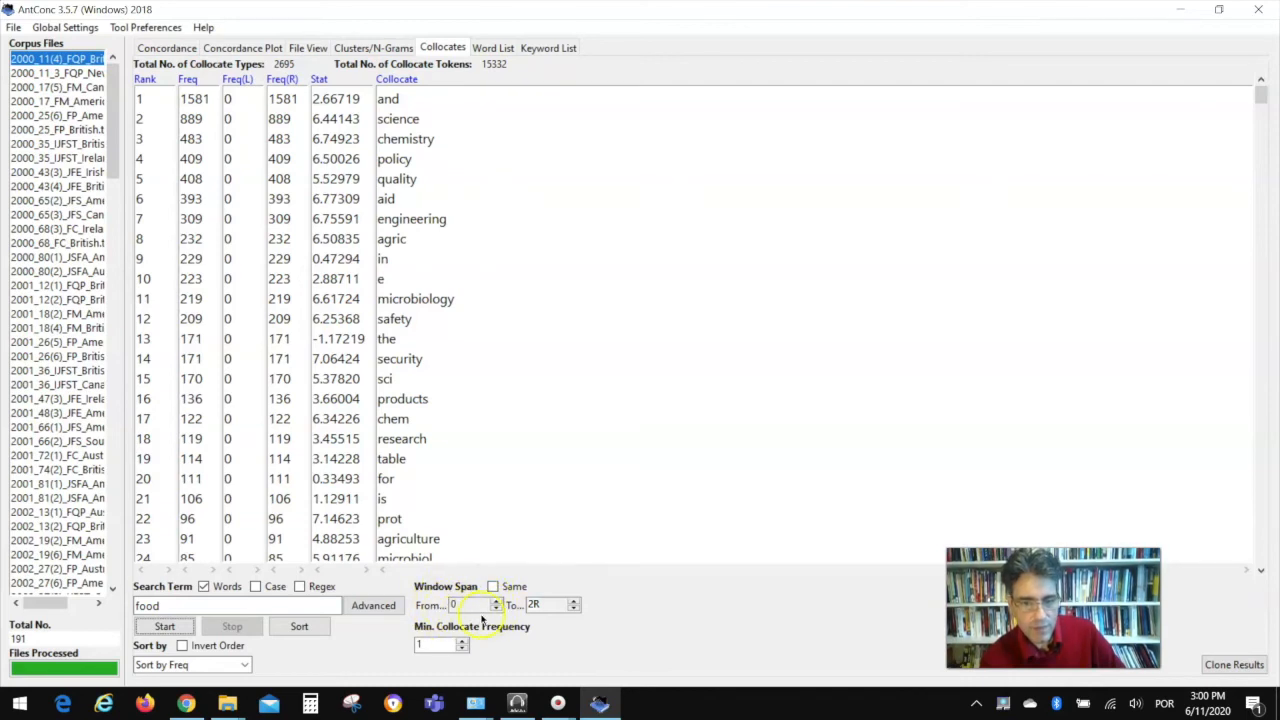
pyautogui.click(572, 600)
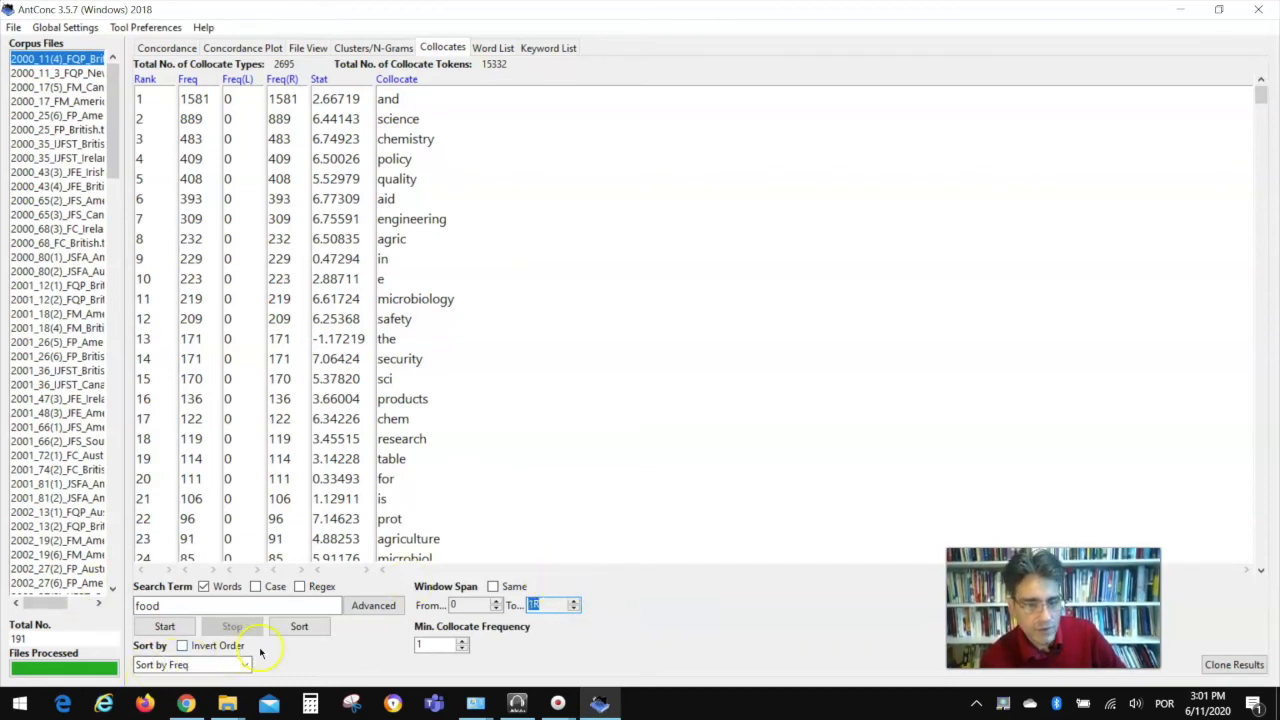
pyautogui.click(158, 627)
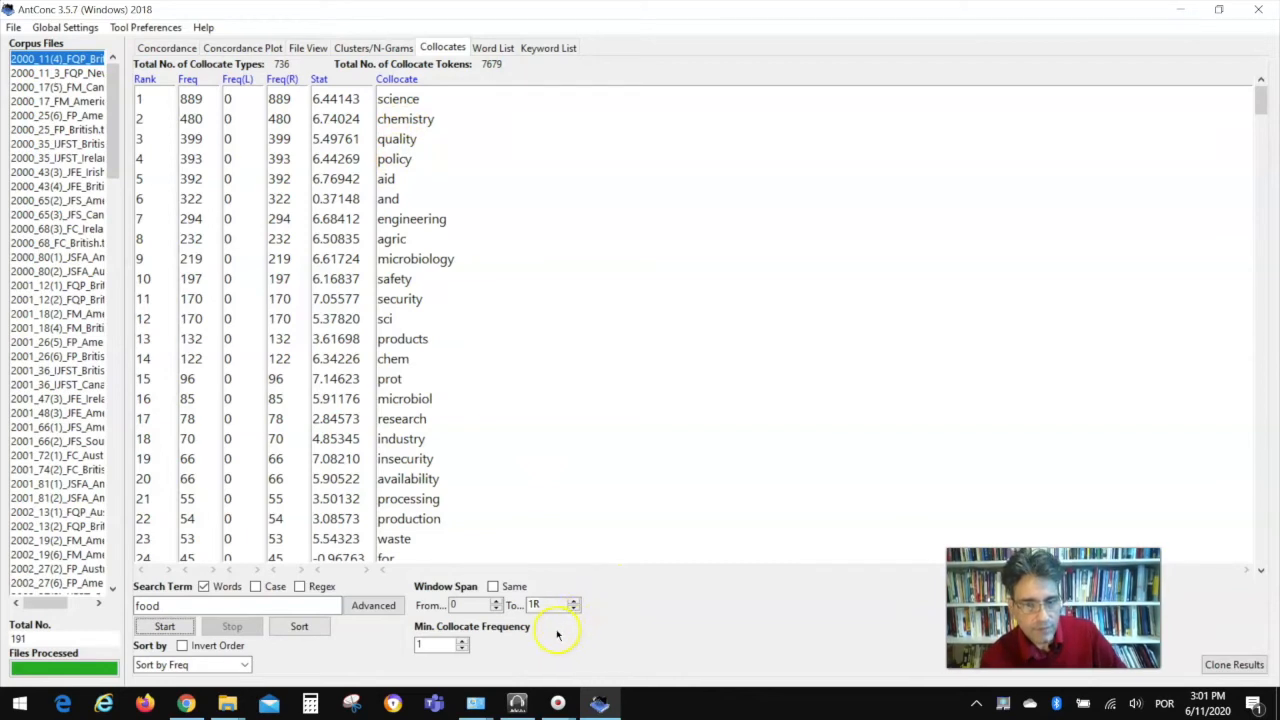
# Step: Generate the collocates of "food" for the window span 1L to 0, and again for 1L to 1L
pyautogui.click(496, 609)
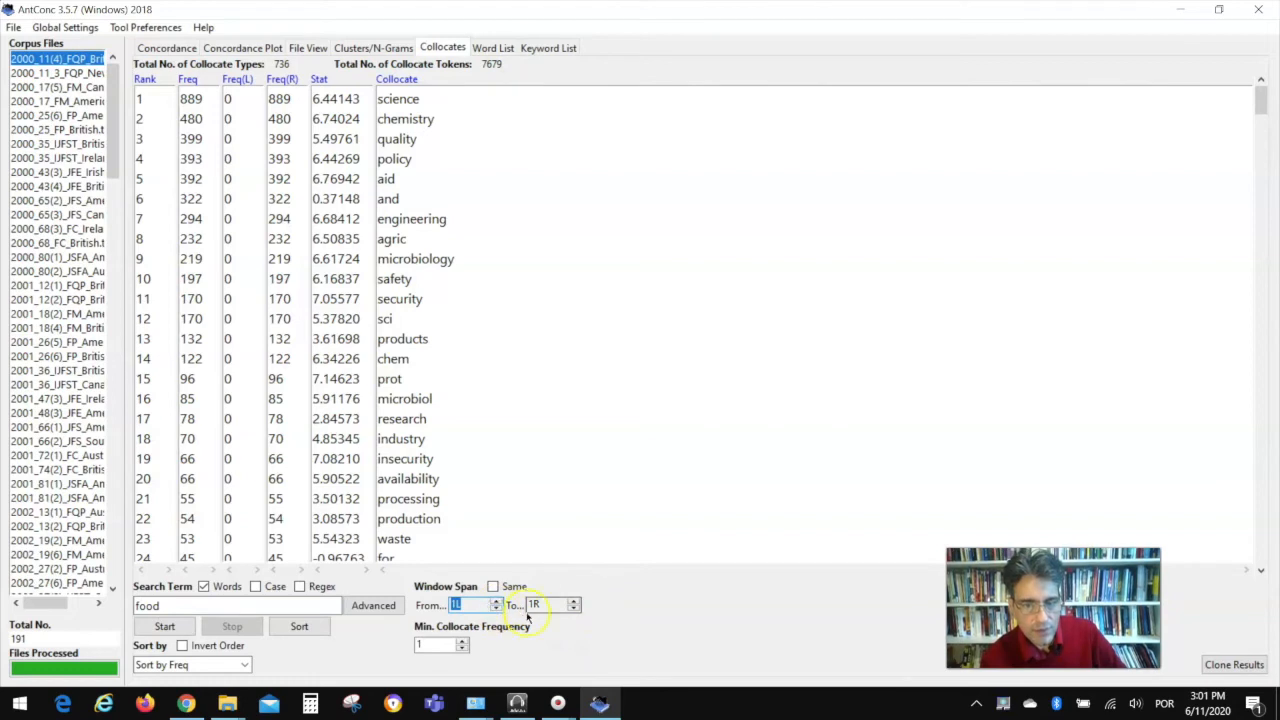
pyautogui.click(575, 609)
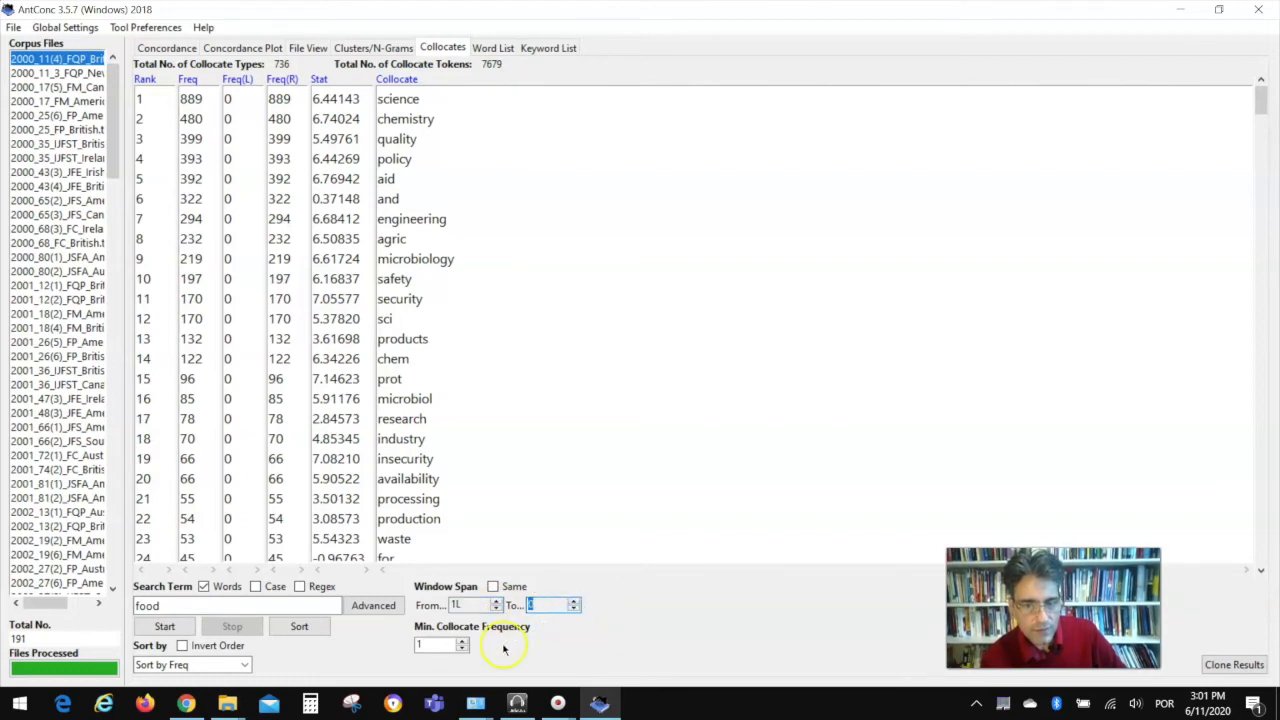
pyautogui.click(165, 626)
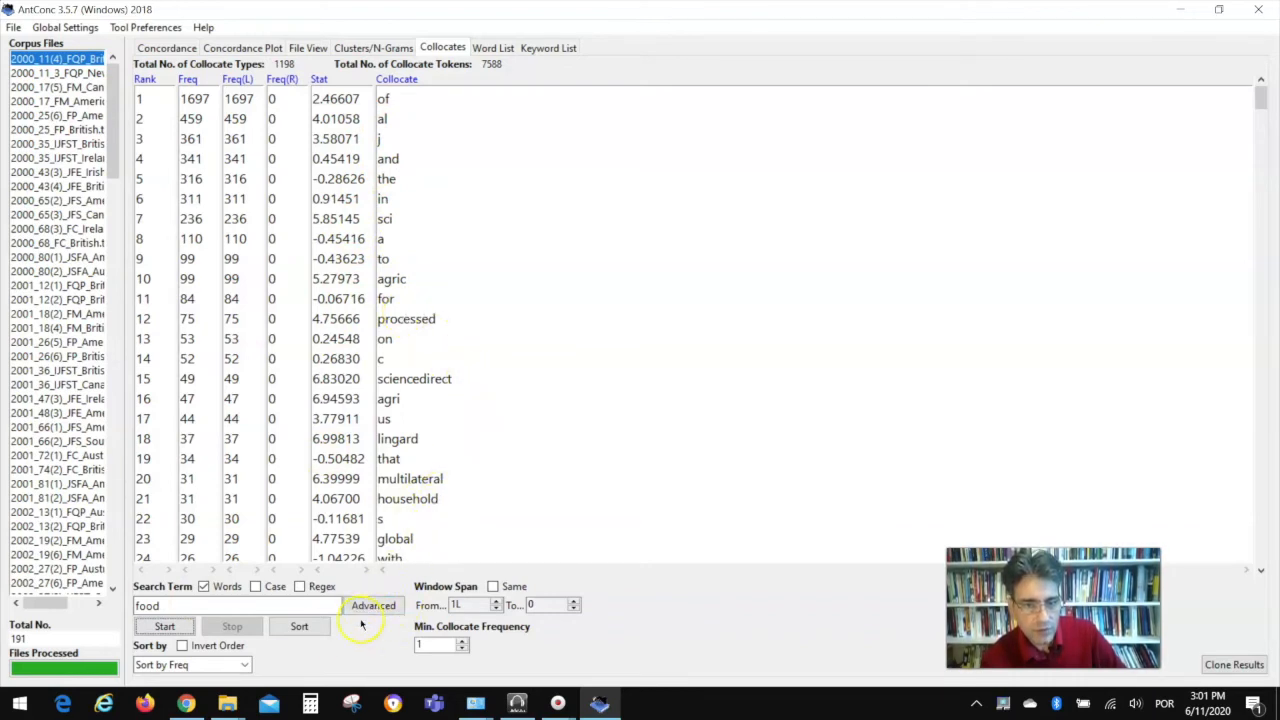
pyautogui.click(495, 608)
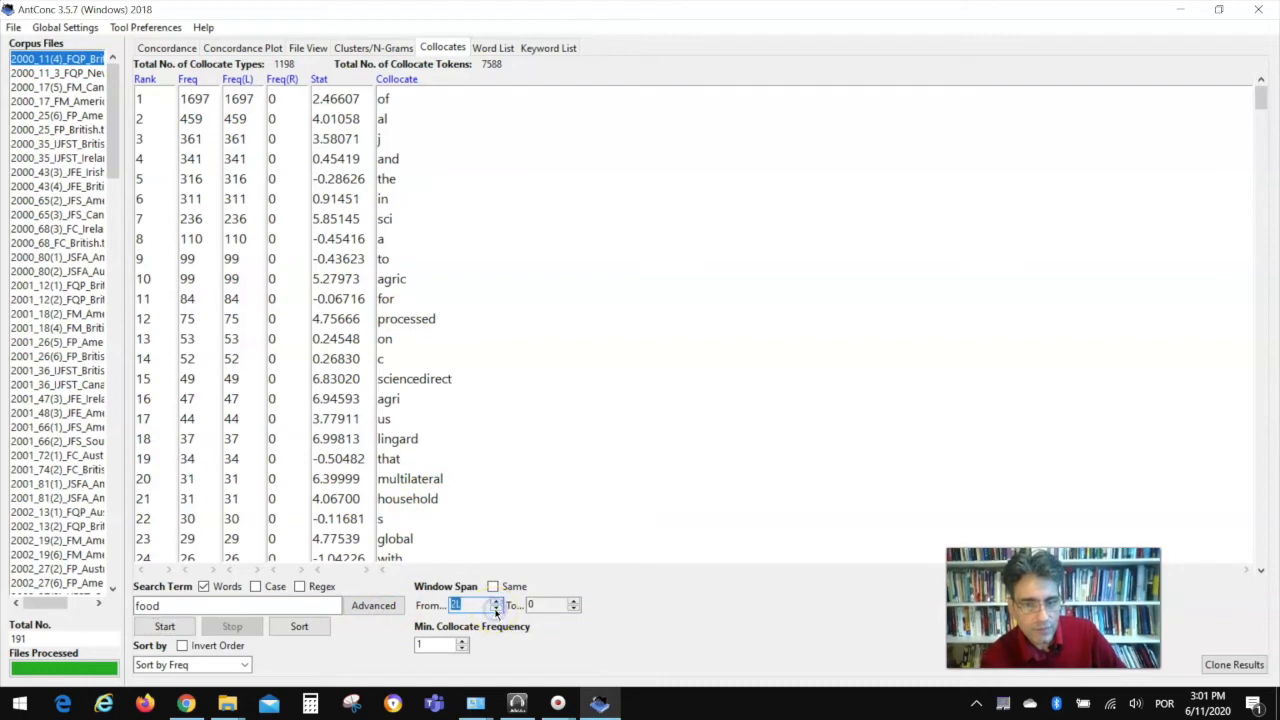
pyautogui.click(573, 608)
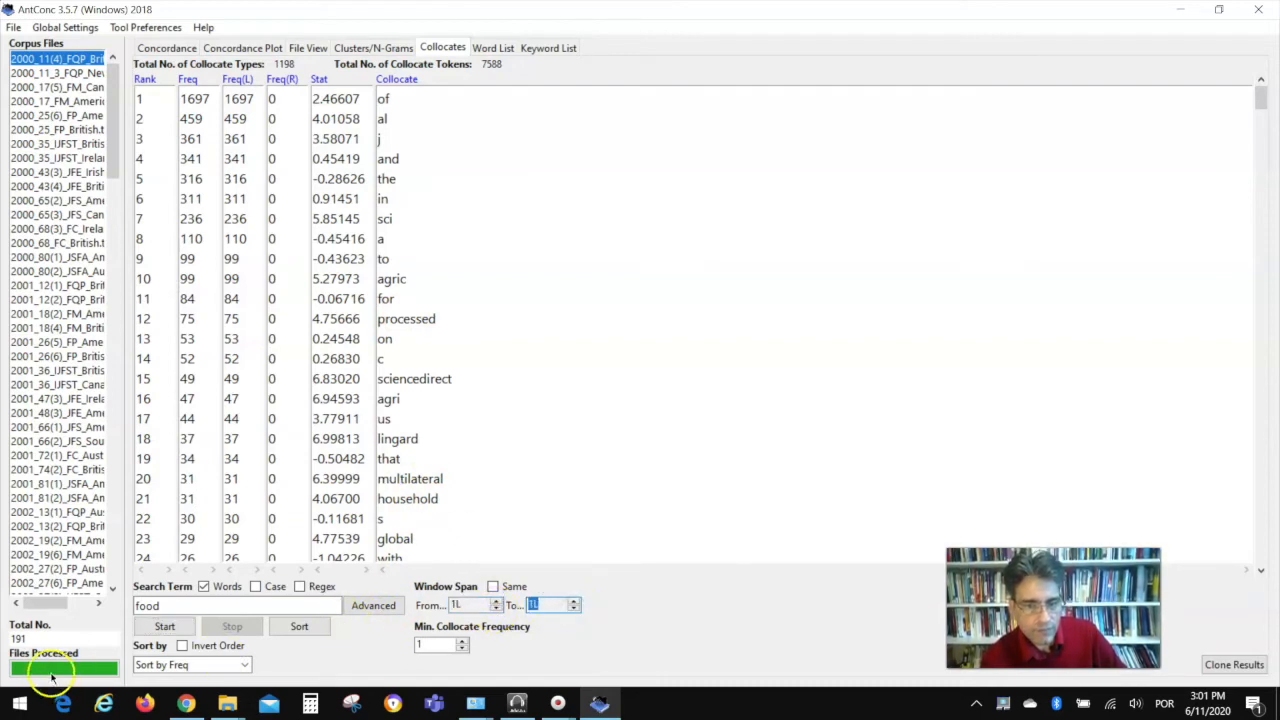
pyautogui.click(162, 630)
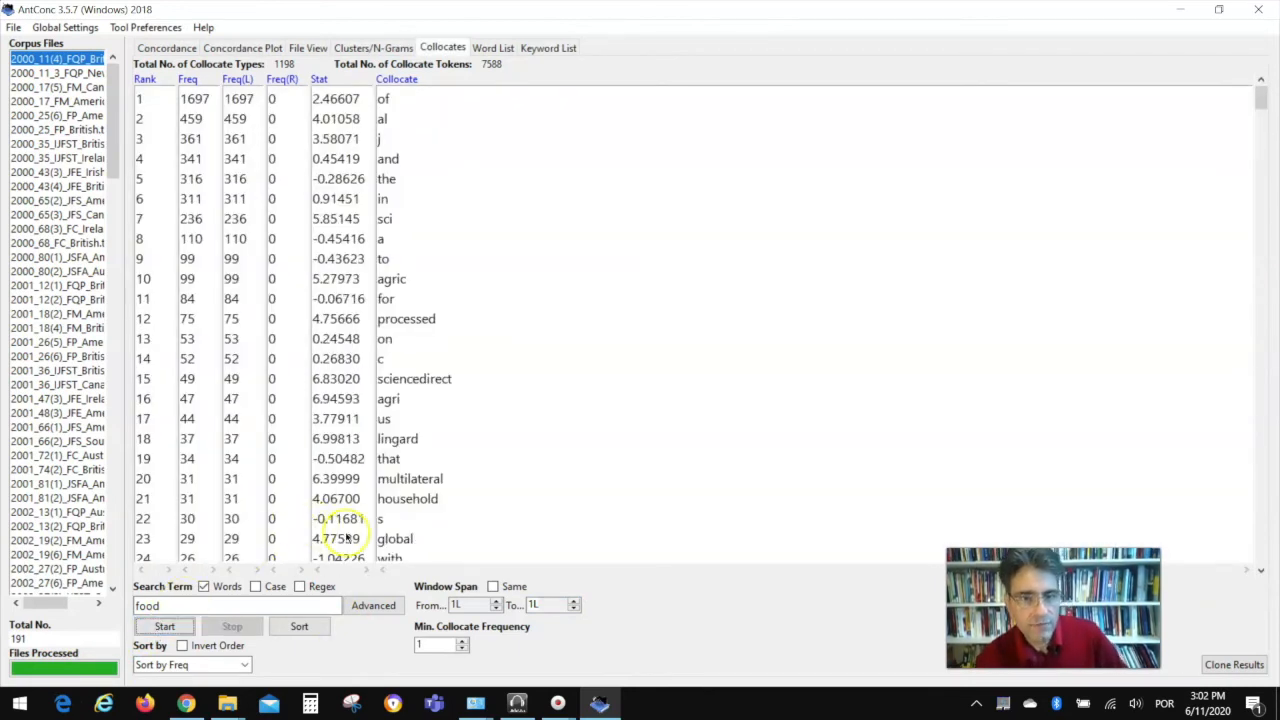
# Step: Clear the search term and generate the corpus's N-grams of size 2, sorted by frequency
pyautogui.click(550, 48)
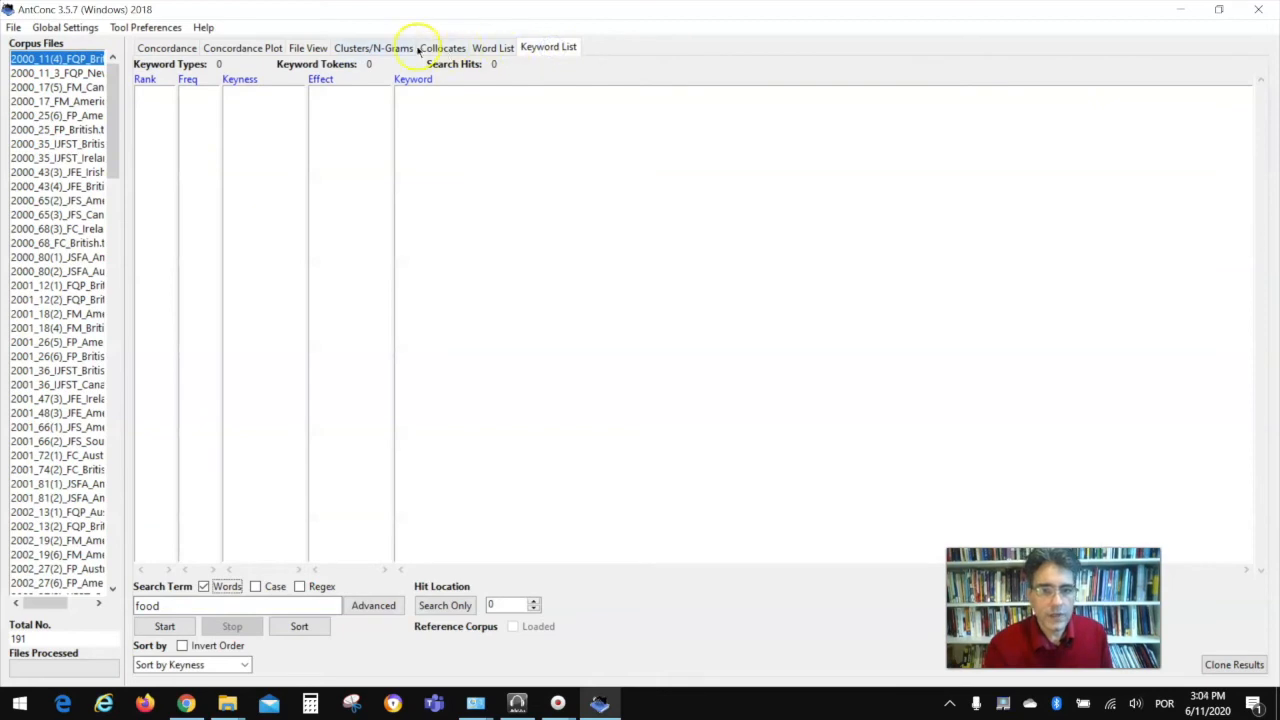
pyautogui.click(360, 49)
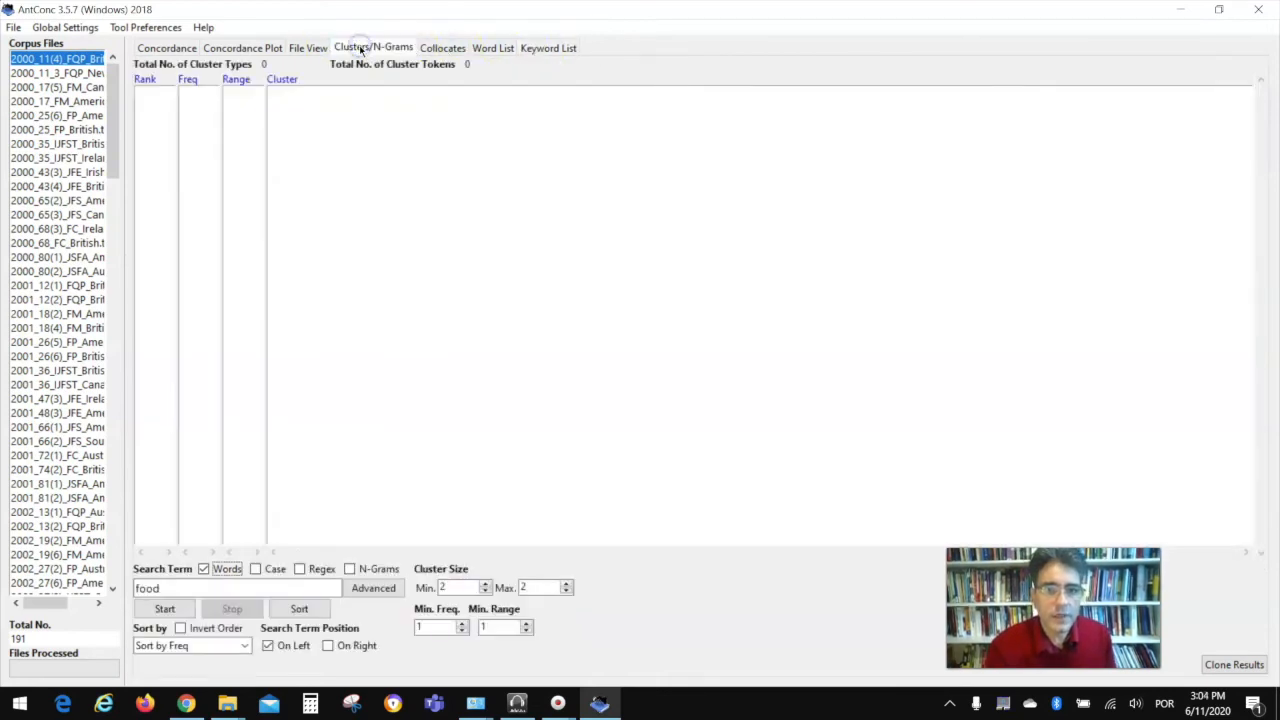
pyautogui.moveTo(205, 589); pyautogui.dragTo(126, 587)
pyautogui.press('BackSpace')
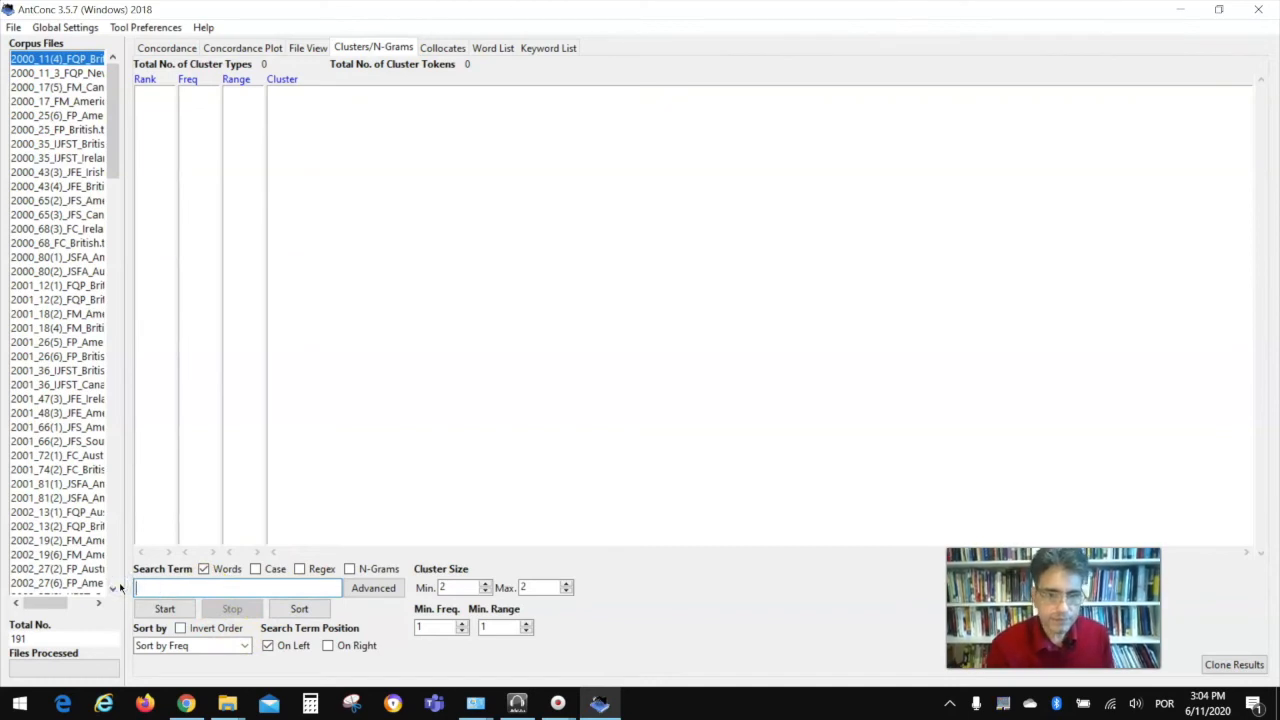
pyautogui.click(350, 569)
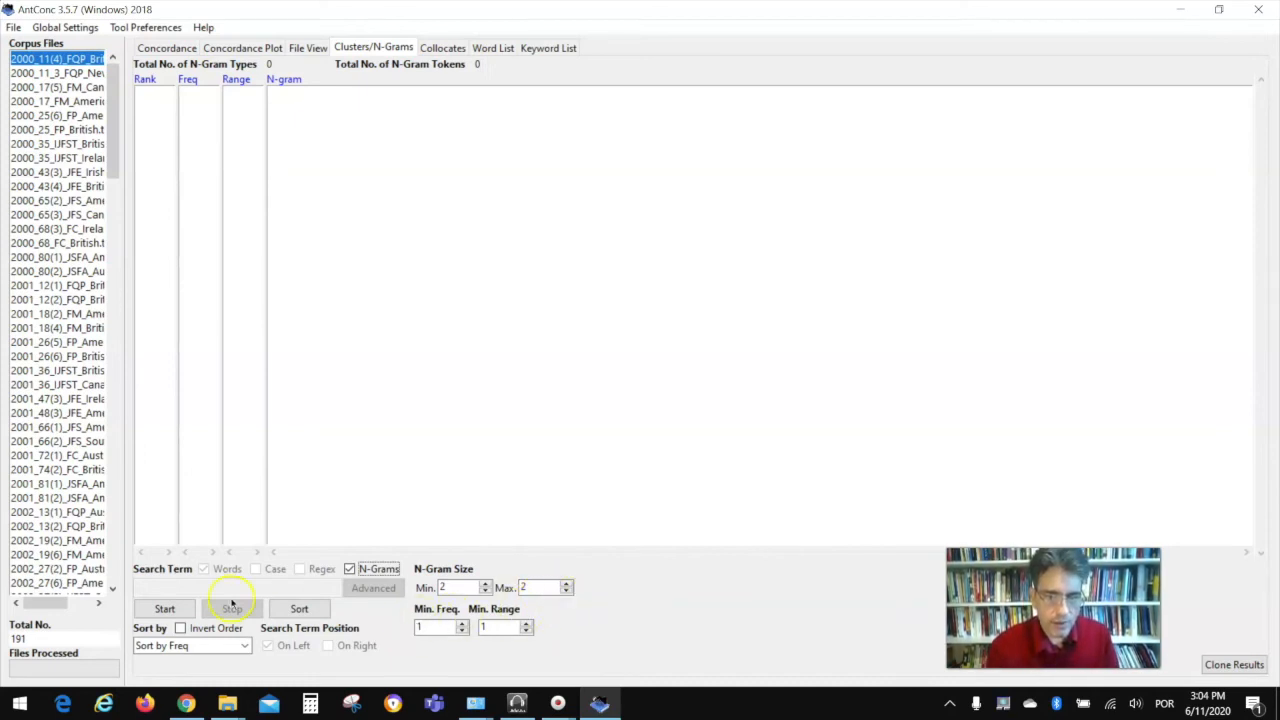
pyautogui.click(157, 610)
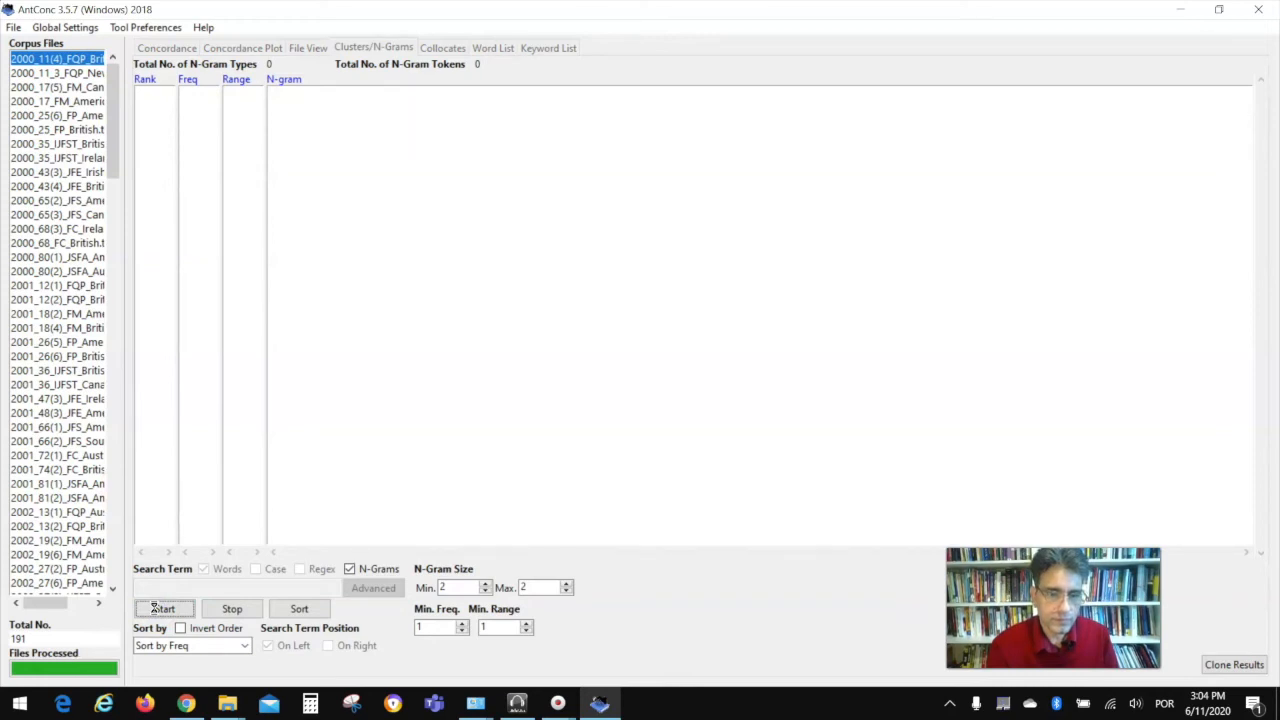
pyautogui.click(462, 627)
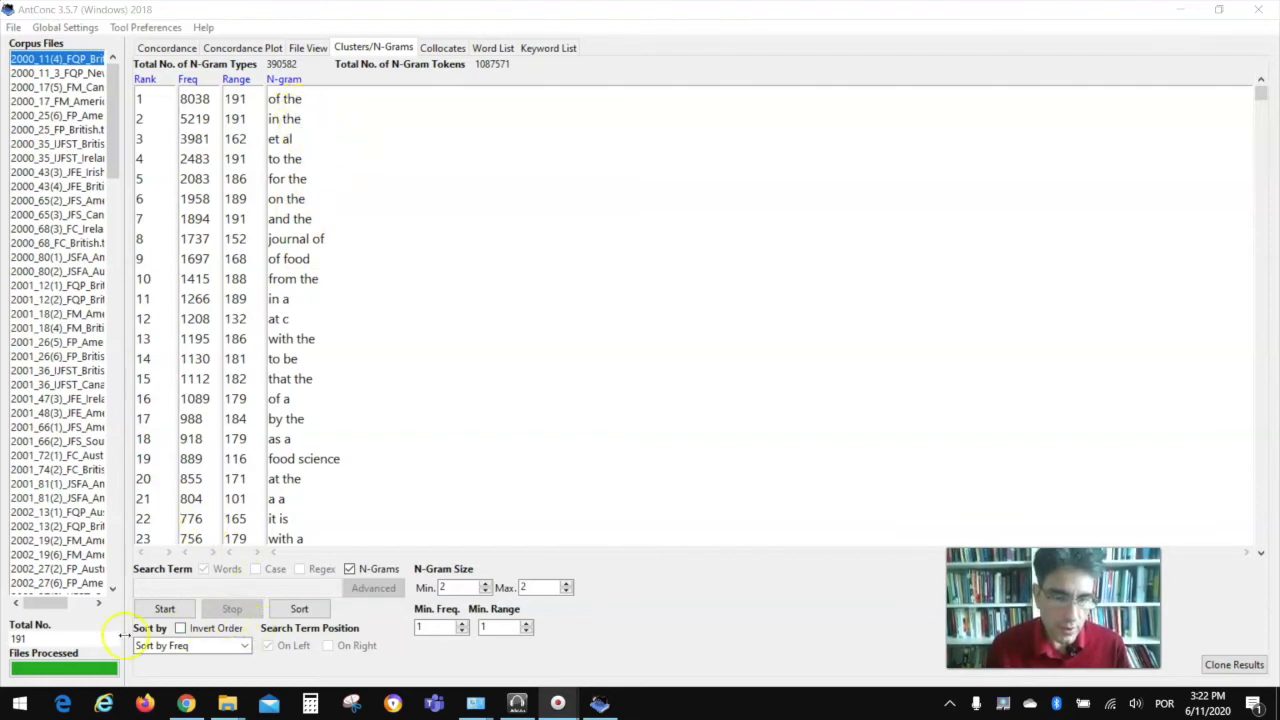
# Step: Check the sorting options for the N-grams and compare the two-word N-gram list with the single-word list
pyautogui.click(242, 646)
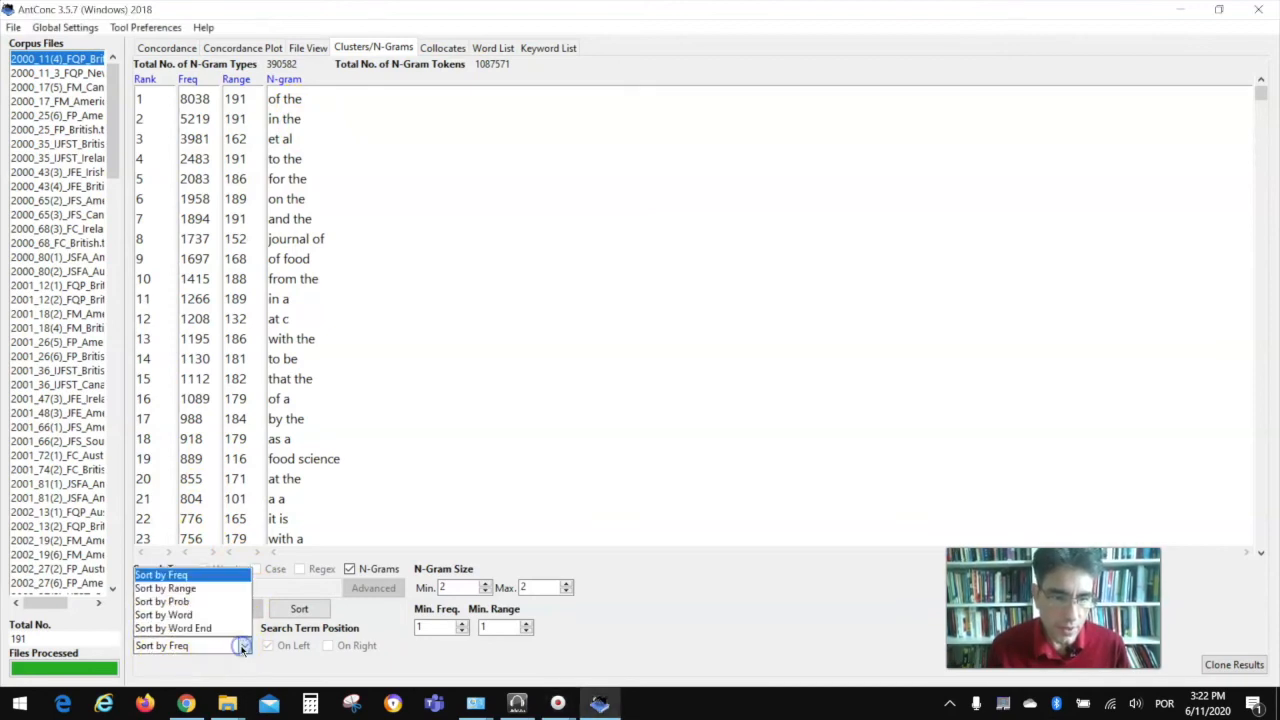
pyautogui.click(261, 668)
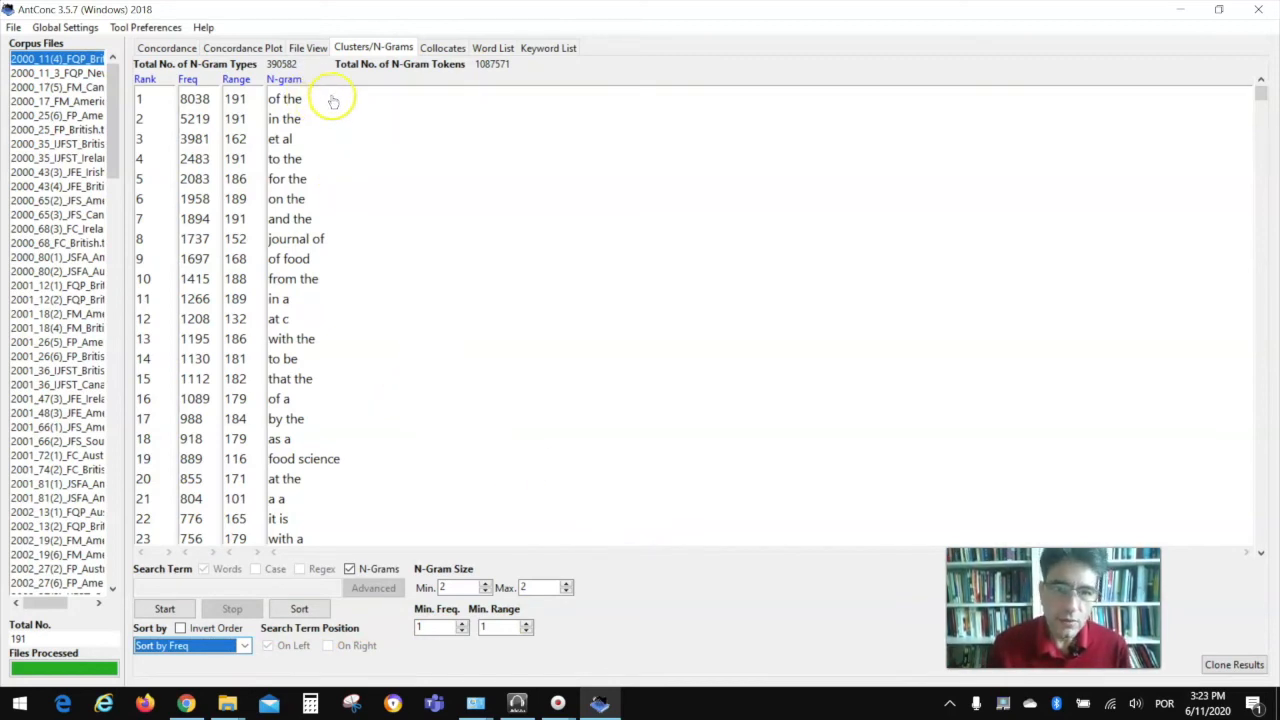
pyautogui.click(495, 47)
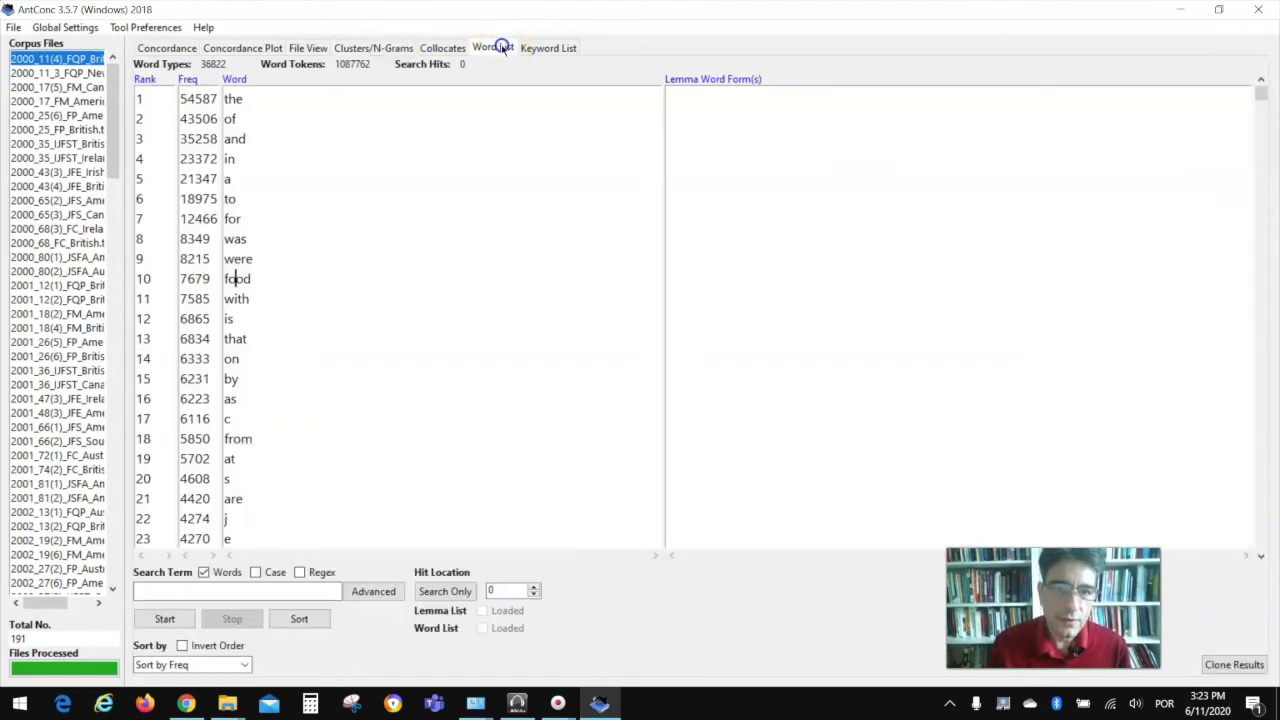
pyautogui.click(390, 47)
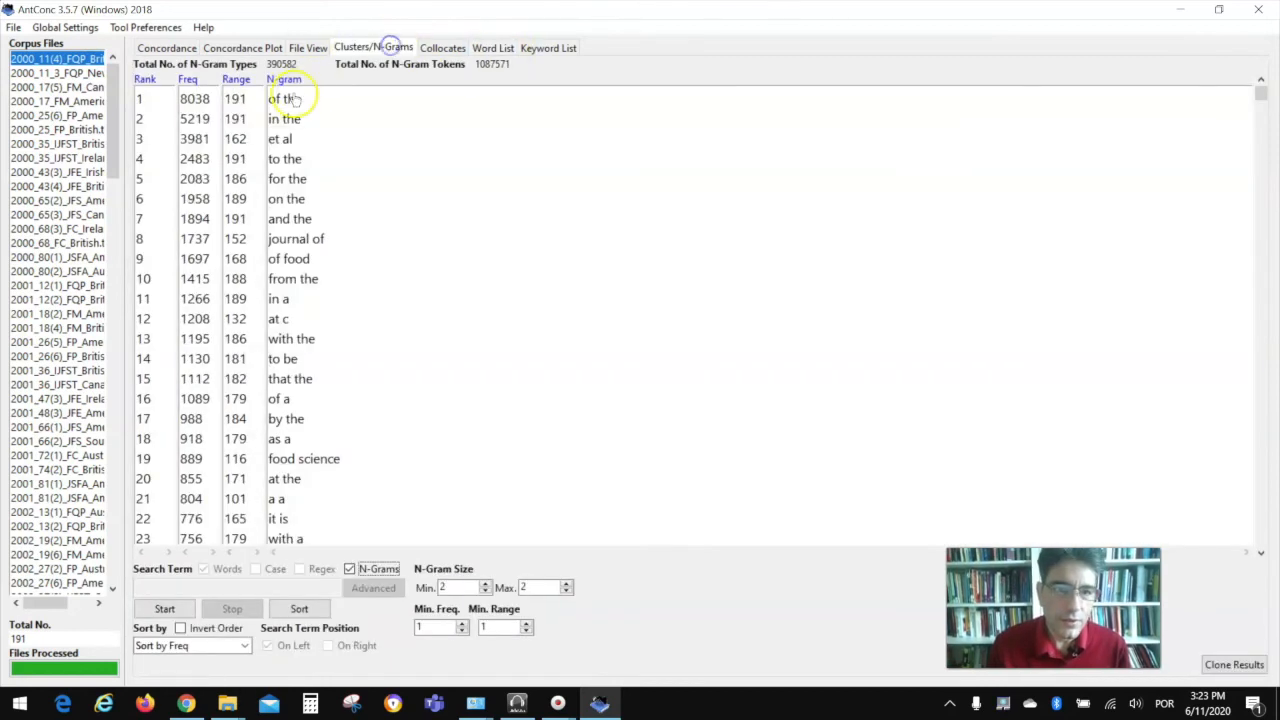
pyautogui.click(492, 50)
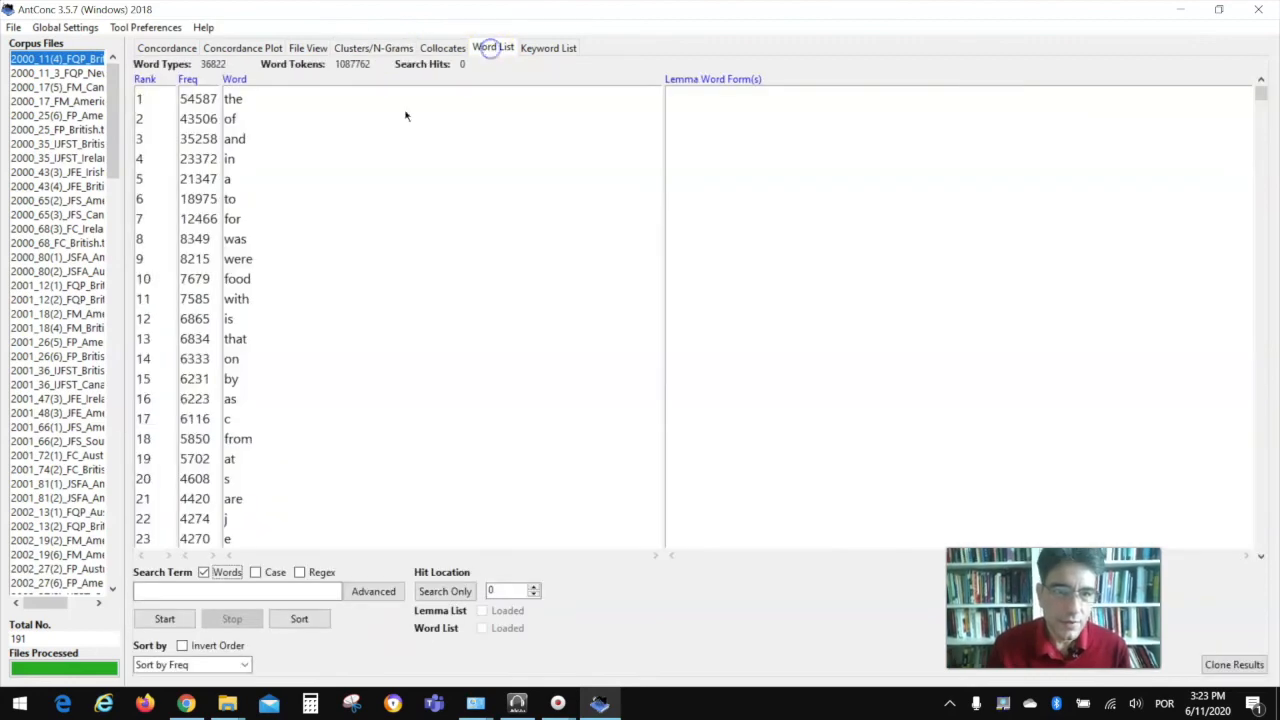
pyautogui.click(352, 50)
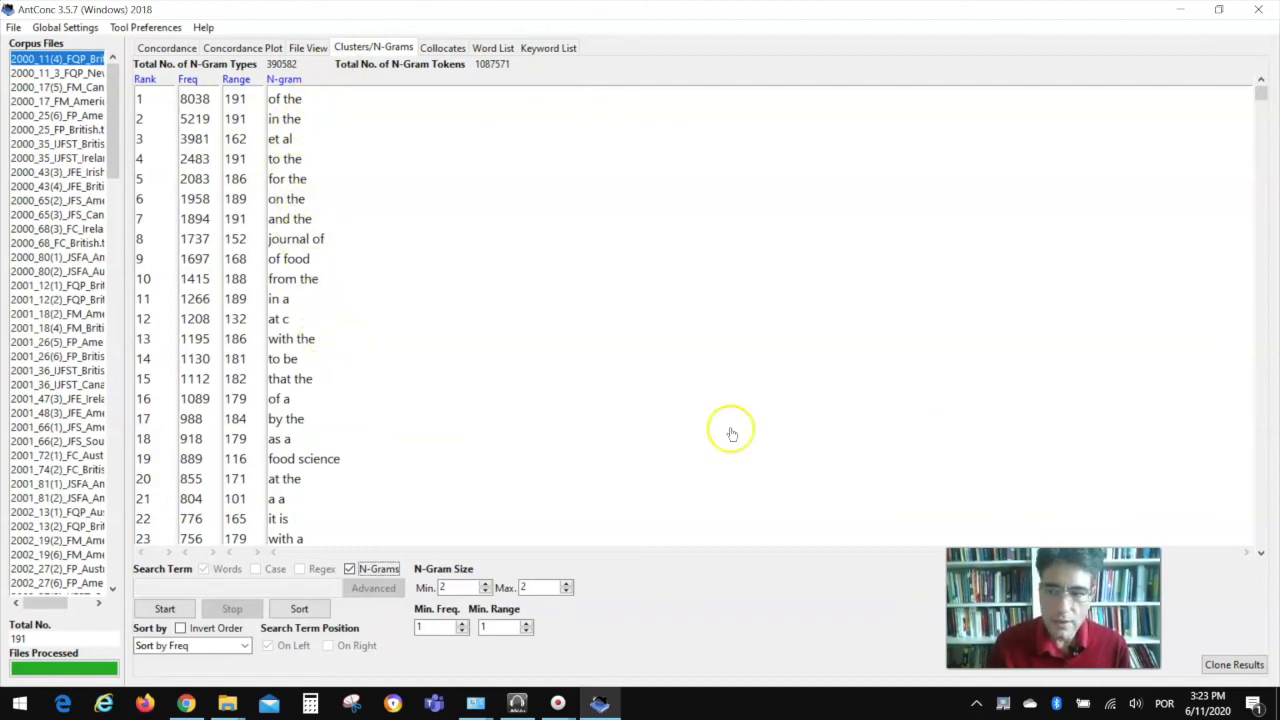
# Step: Examine the two-word N-grams further down the frequency ranking and open the concordance of "added to"
pyautogui.click(1262, 556)
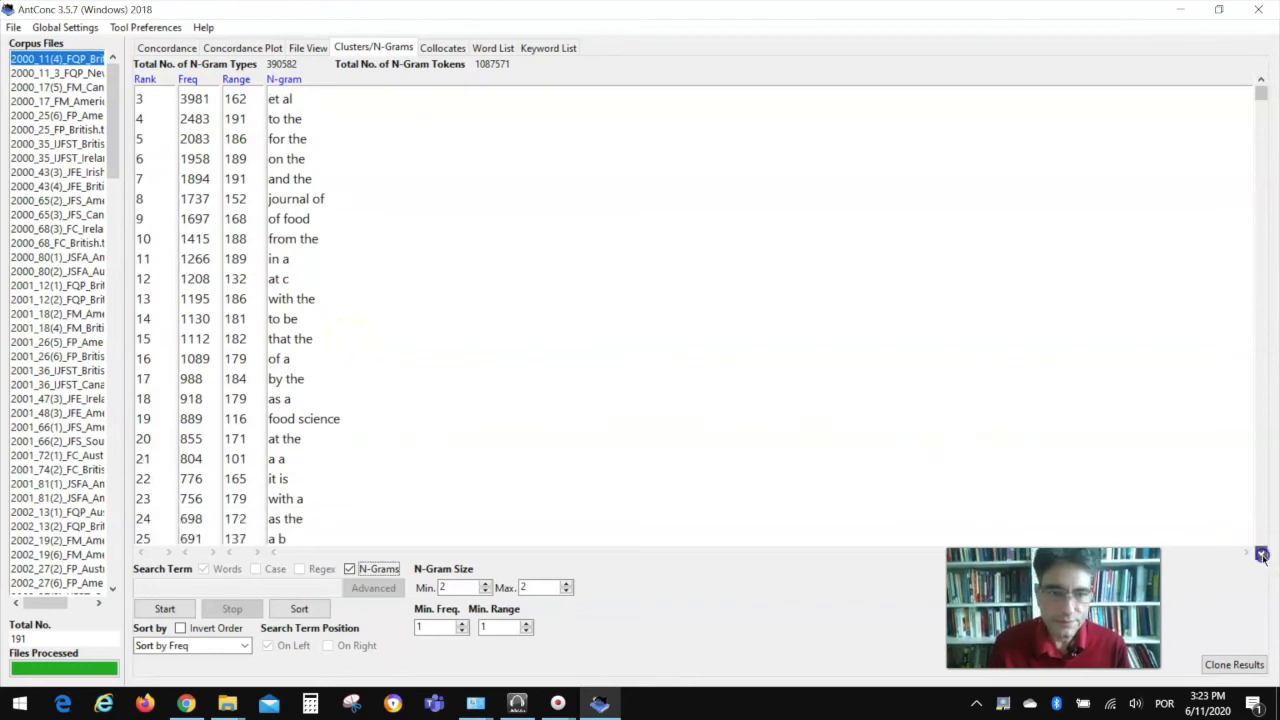
pyautogui.click(1262, 556)
pyautogui.click(1262, 556)
pyautogui.click(1262, 556)
pyautogui.click(1262, 556)
pyautogui.click(1262, 556)
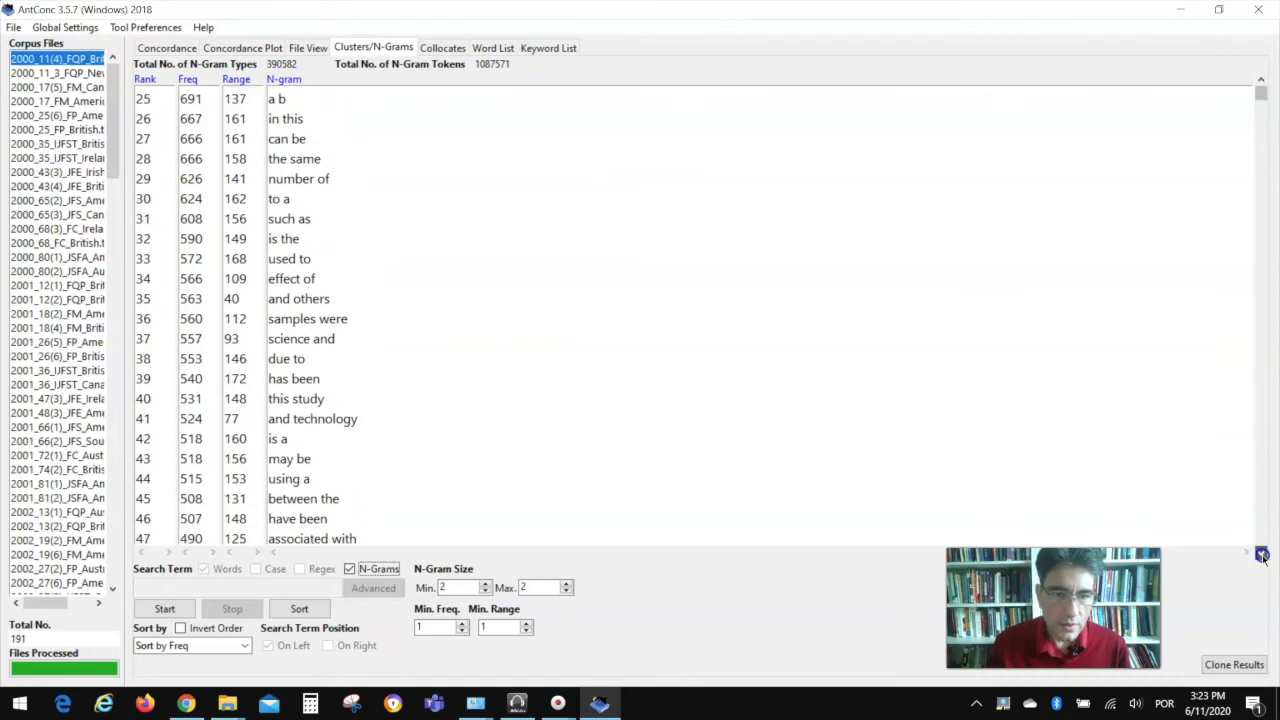
pyautogui.click(1262, 556)
pyautogui.click(1262, 556)
pyautogui.click(1262, 556)
pyautogui.click(1262, 556)
pyautogui.click(1262, 556)
pyautogui.click(1262, 556)
pyautogui.click(1262, 556)
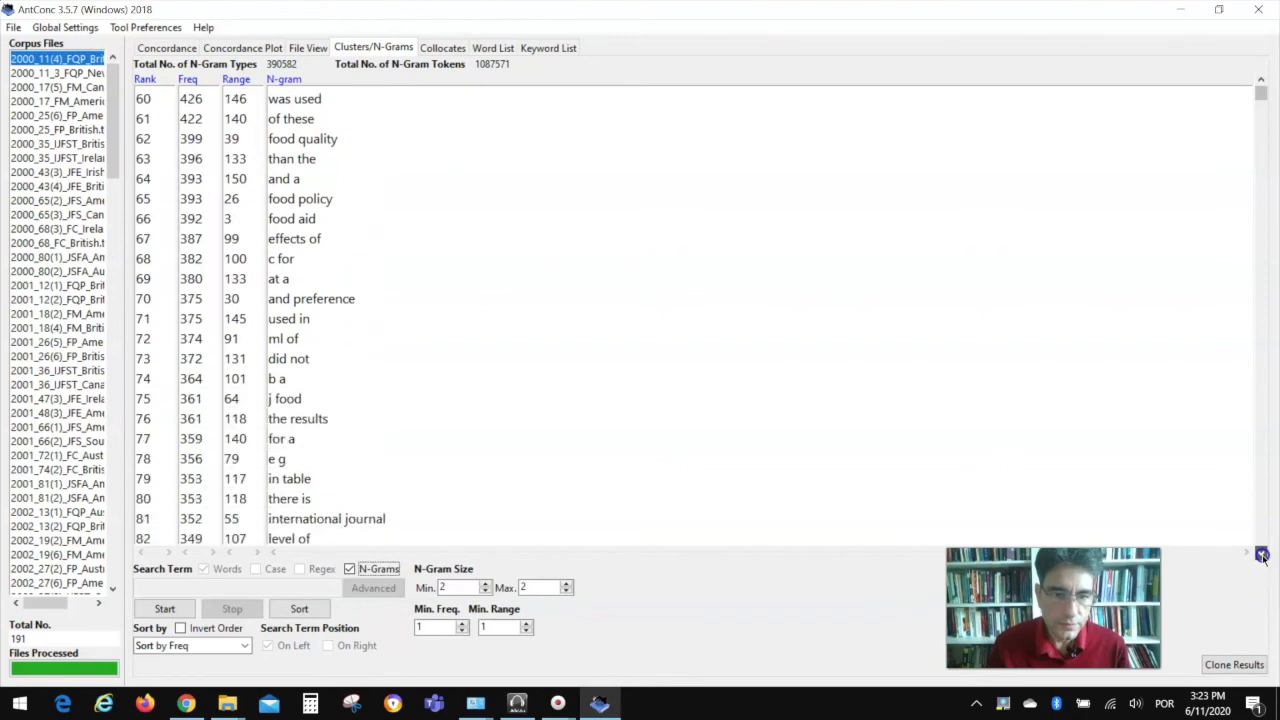
pyautogui.click(1262, 556)
pyautogui.click(1262, 556)
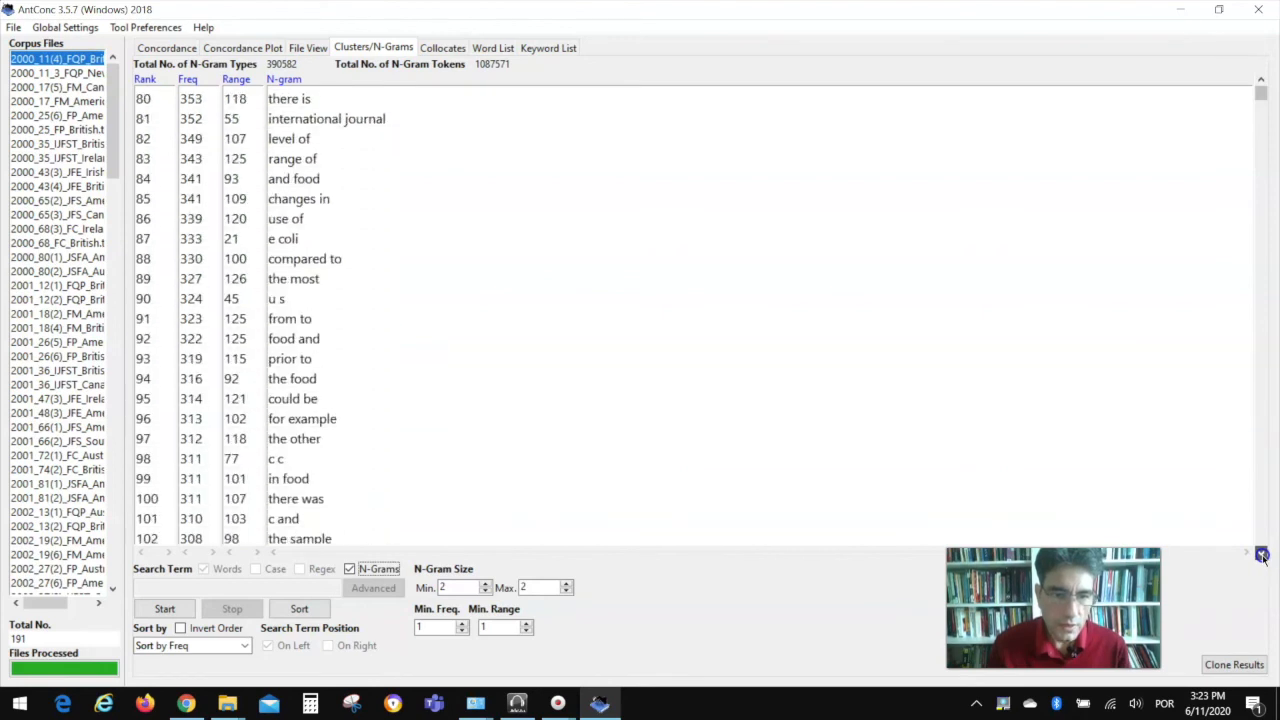
pyautogui.click(1262, 556)
pyautogui.click(1262, 556)
pyautogui.click(1262, 556)
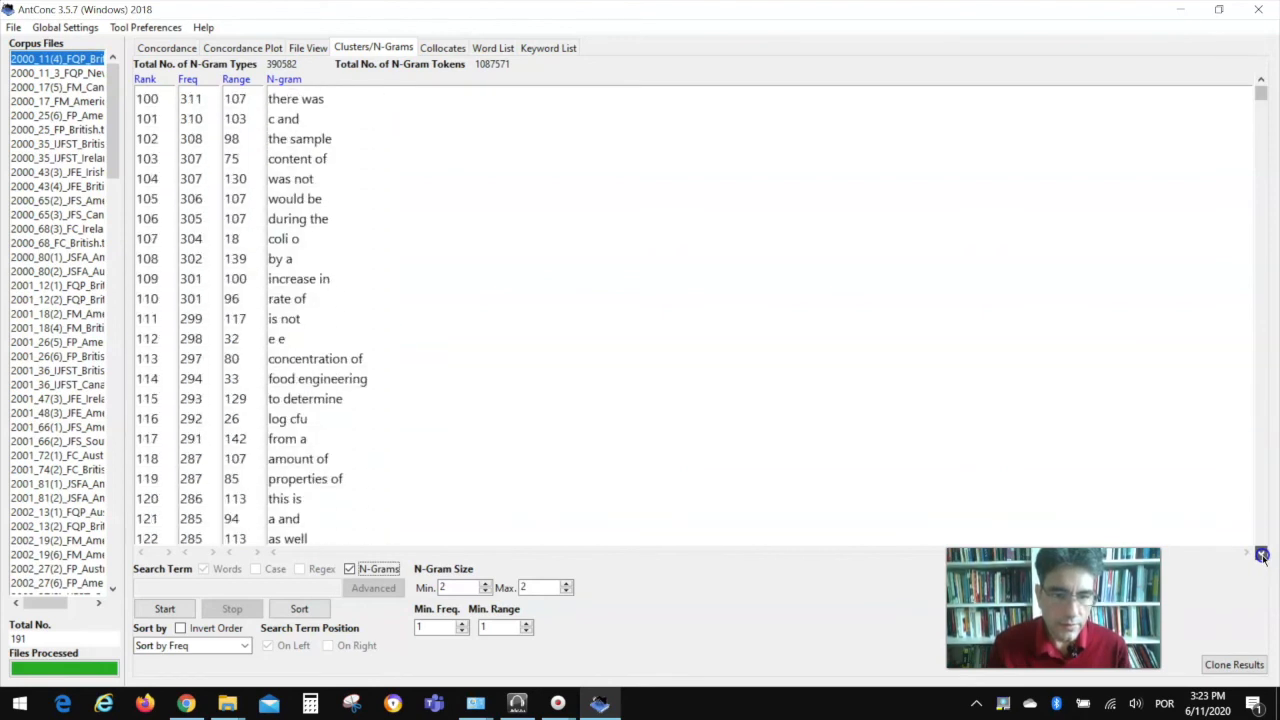
pyautogui.click(1262, 556)
pyautogui.click(1262, 556)
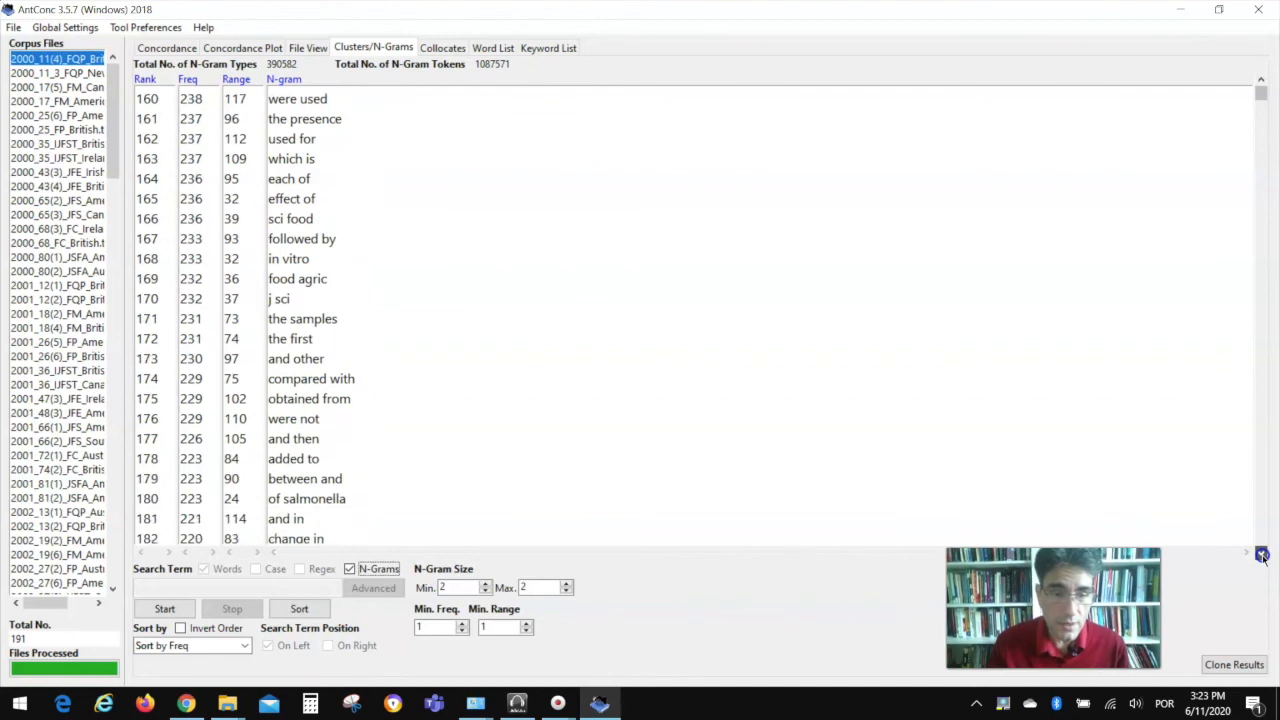
pyautogui.click(1262, 556)
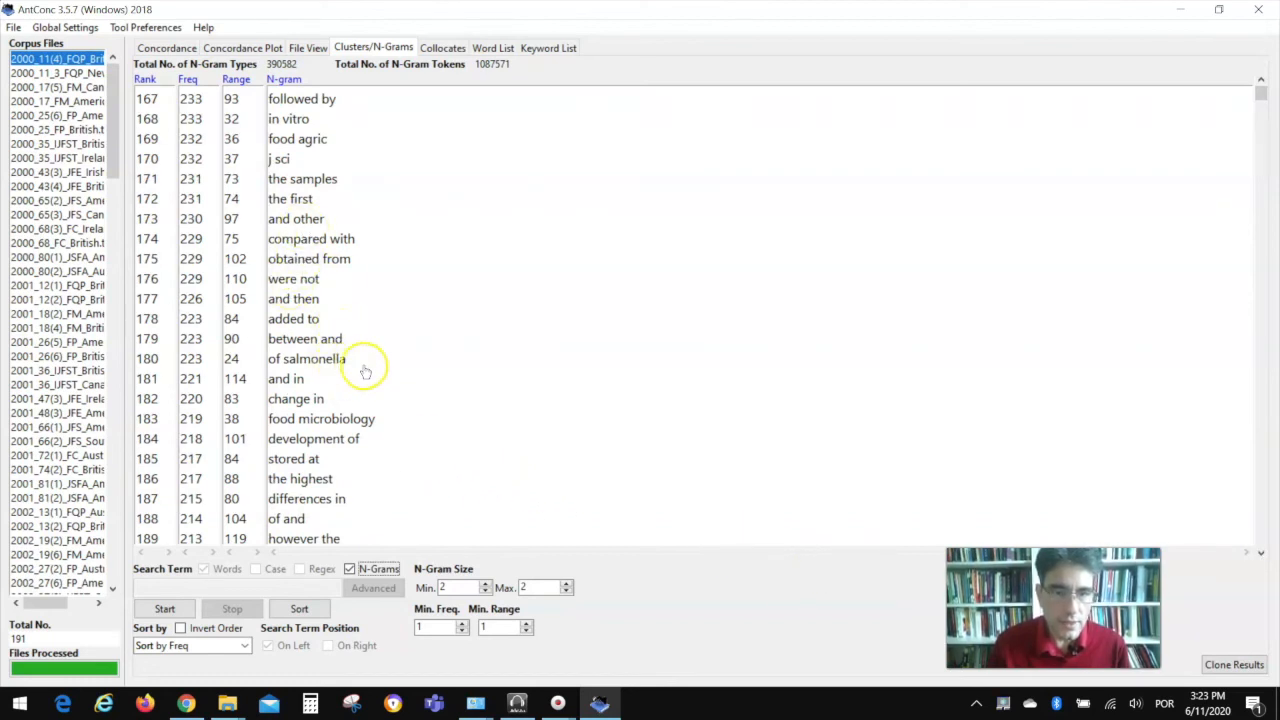
pyautogui.click(295, 319)
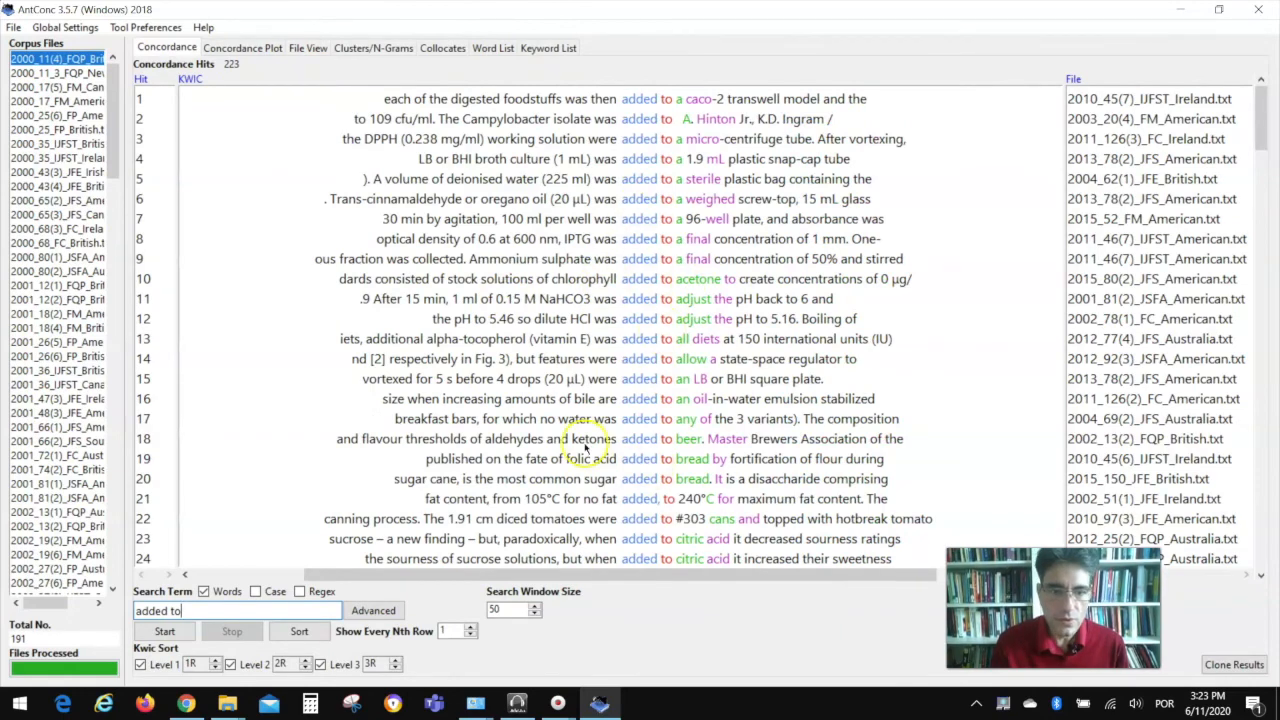
# Step: Examine the low-frequency entries of the two-word N-gram list and open the concordance of "the fatty"
pyautogui.click(376, 48)
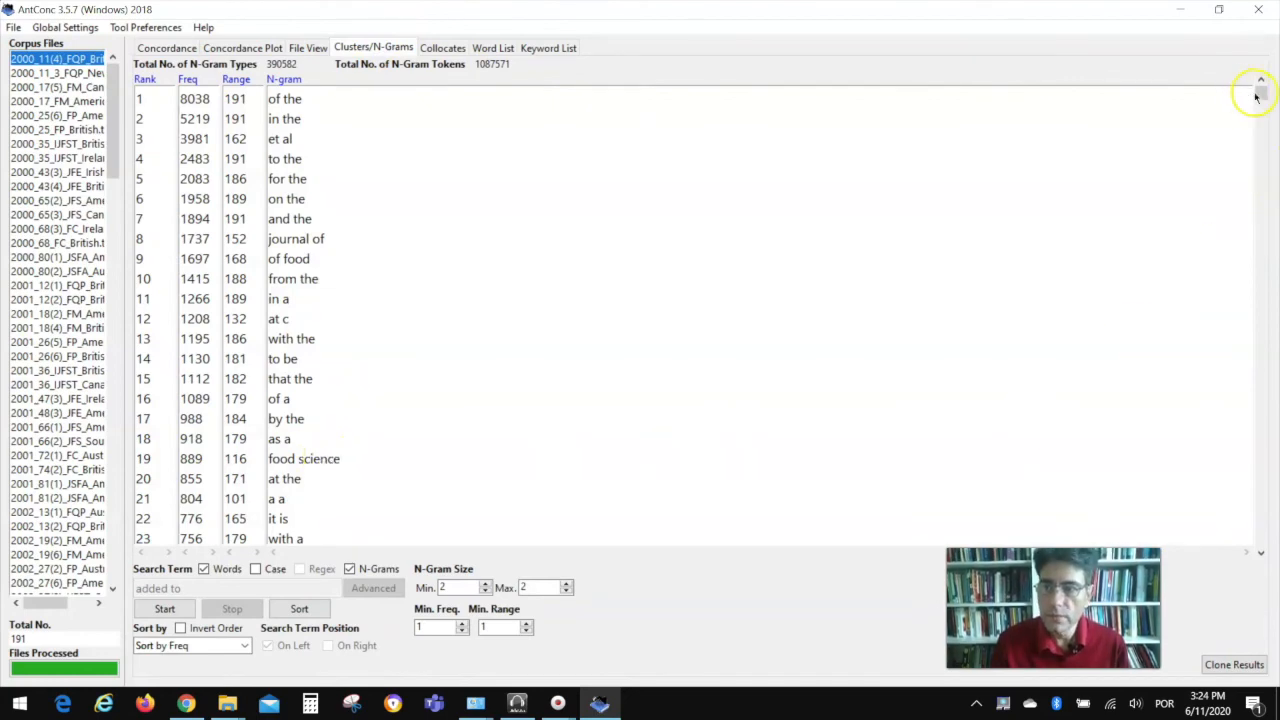
pyautogui.moveTo(1260, 92); pyautogui.dragTo(1262, 224)
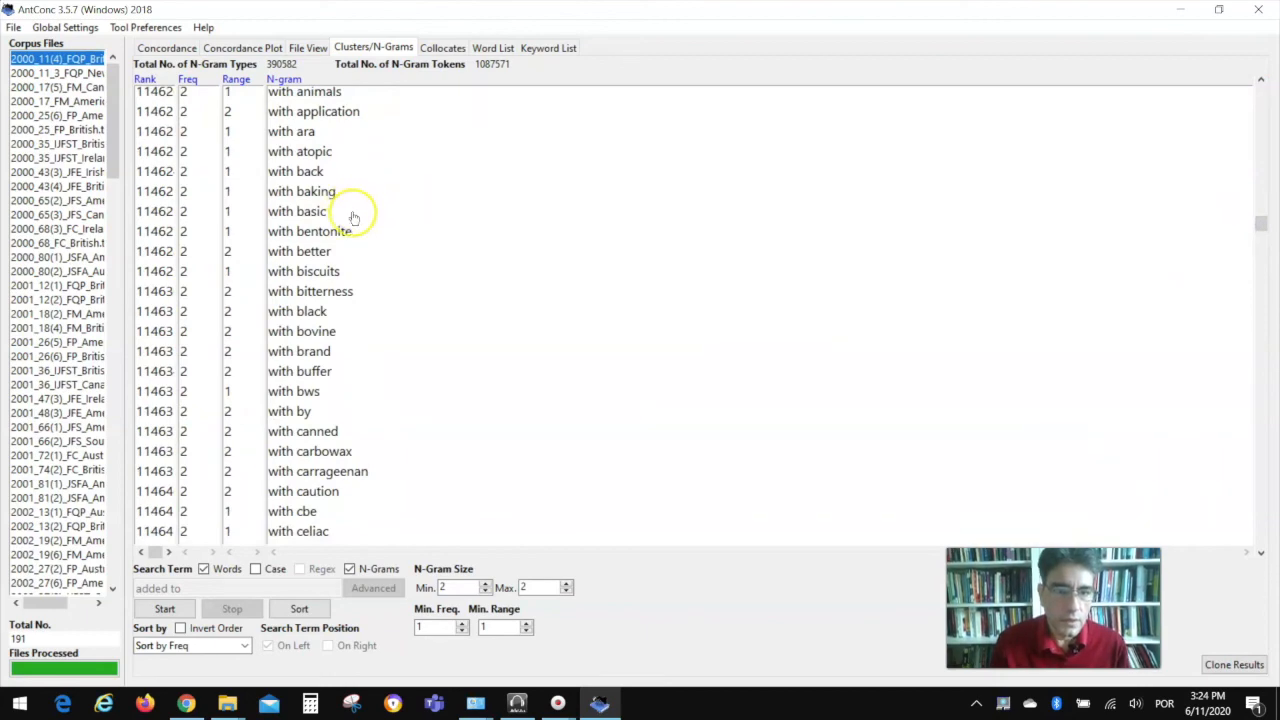
pyautogui.moveTo(1260, 222); pyautogui.dragTo(1252, 99)
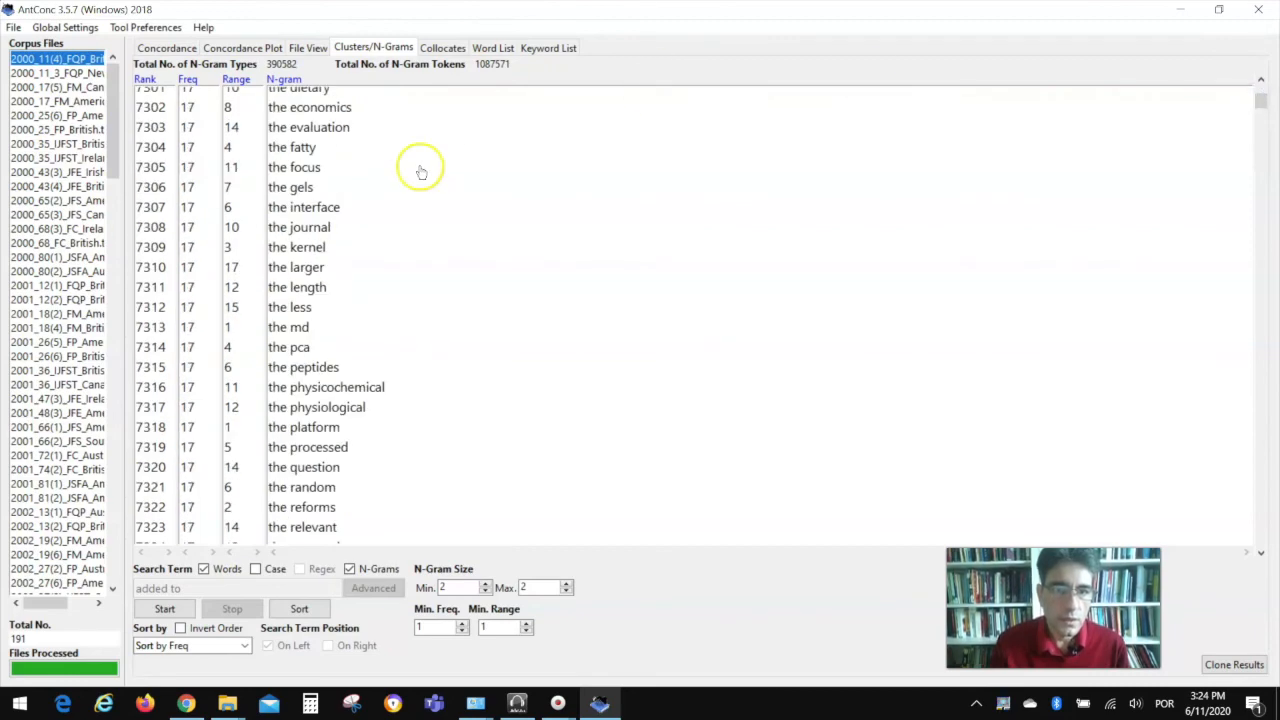
pyautogui.click(301, 145)
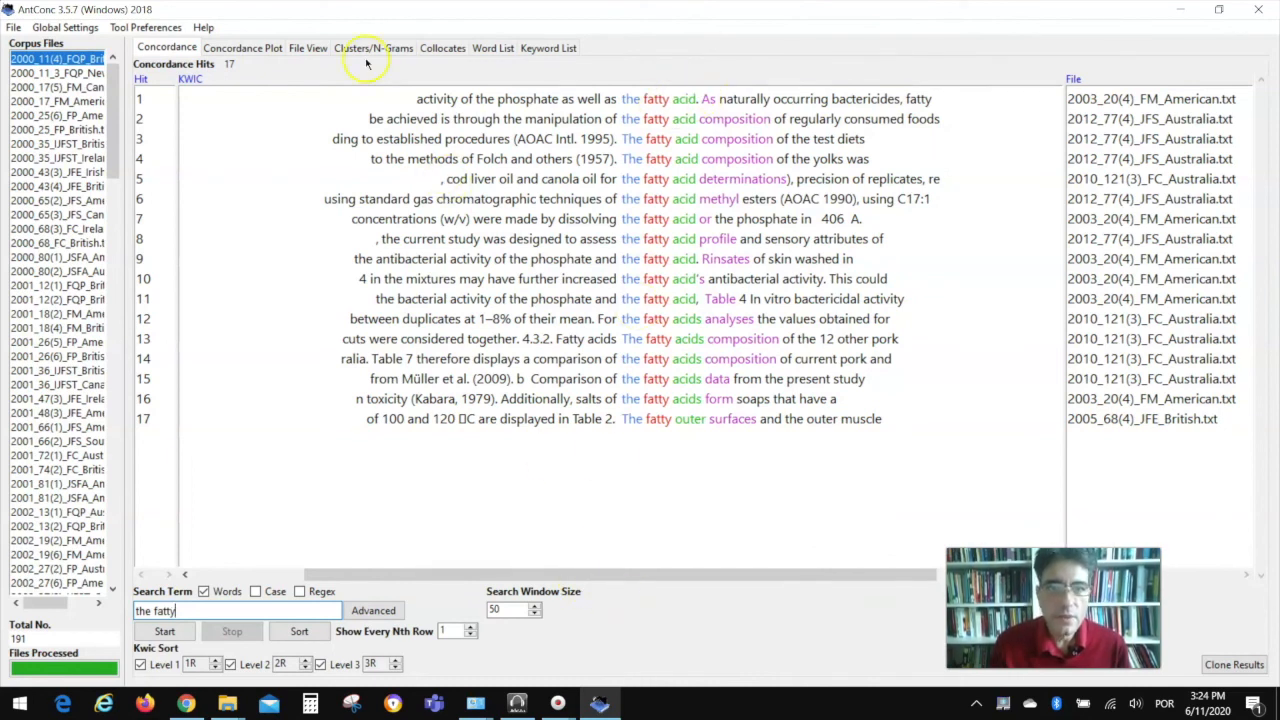
# Step: Set the maximum N-gram size to 3, and view the second concordance hit of the N-gram "beef burgers" in its source text
pyautogui.press('F4')
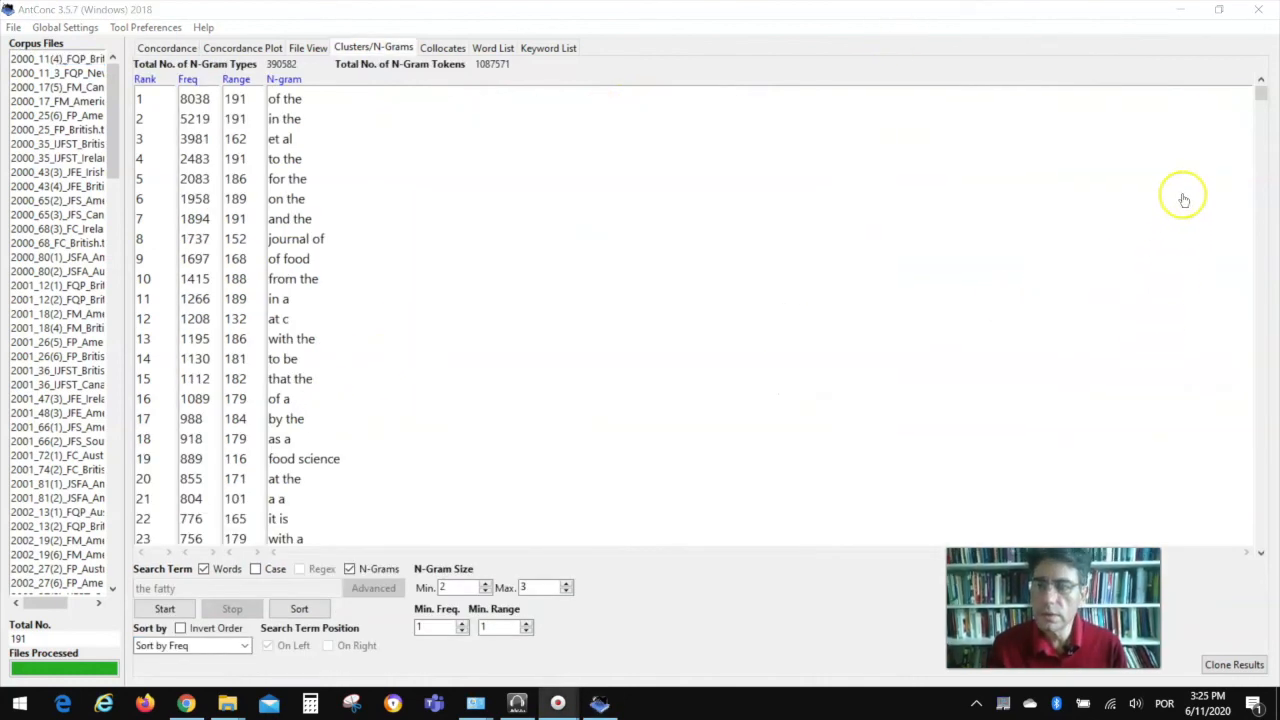
pyautogui.moveTo(1262, 97)
pyautogui.mouseDown()
pyautogui.moveTo(1263, 146)
pyautogui.moveTo(1258, 99)
pyautogui.mouseUp()
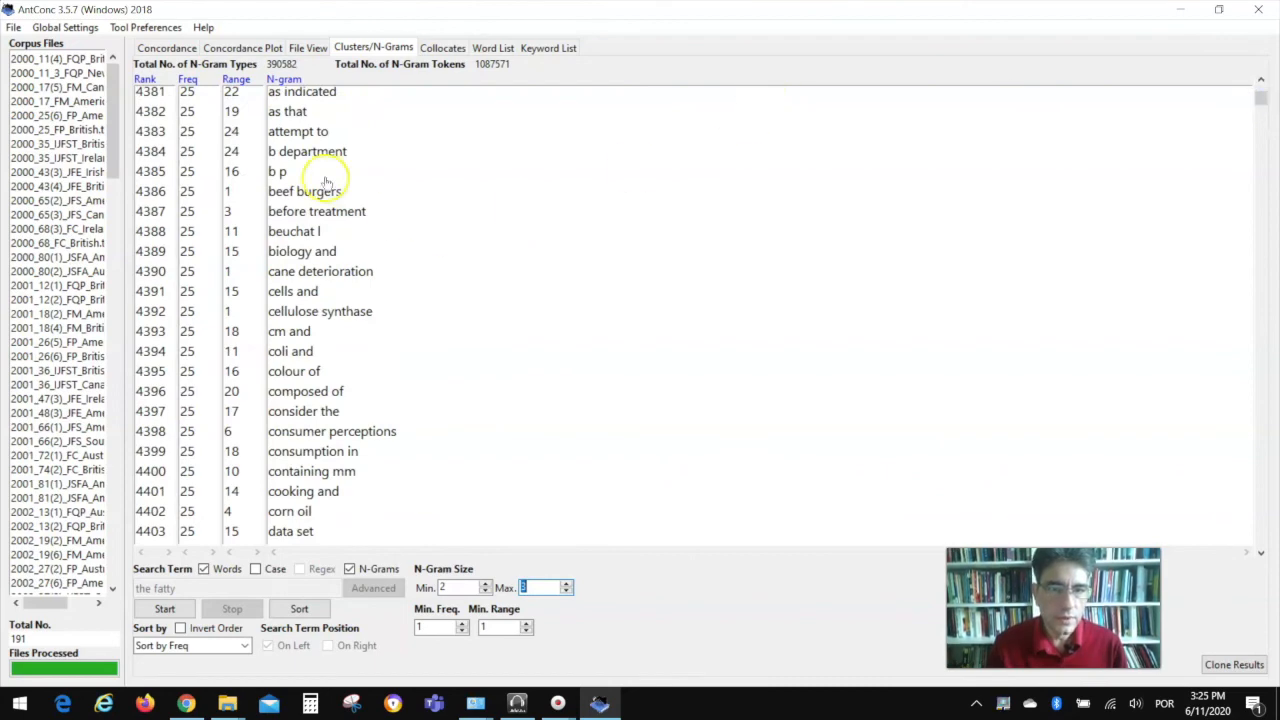
pyautogui.click(308, 190)
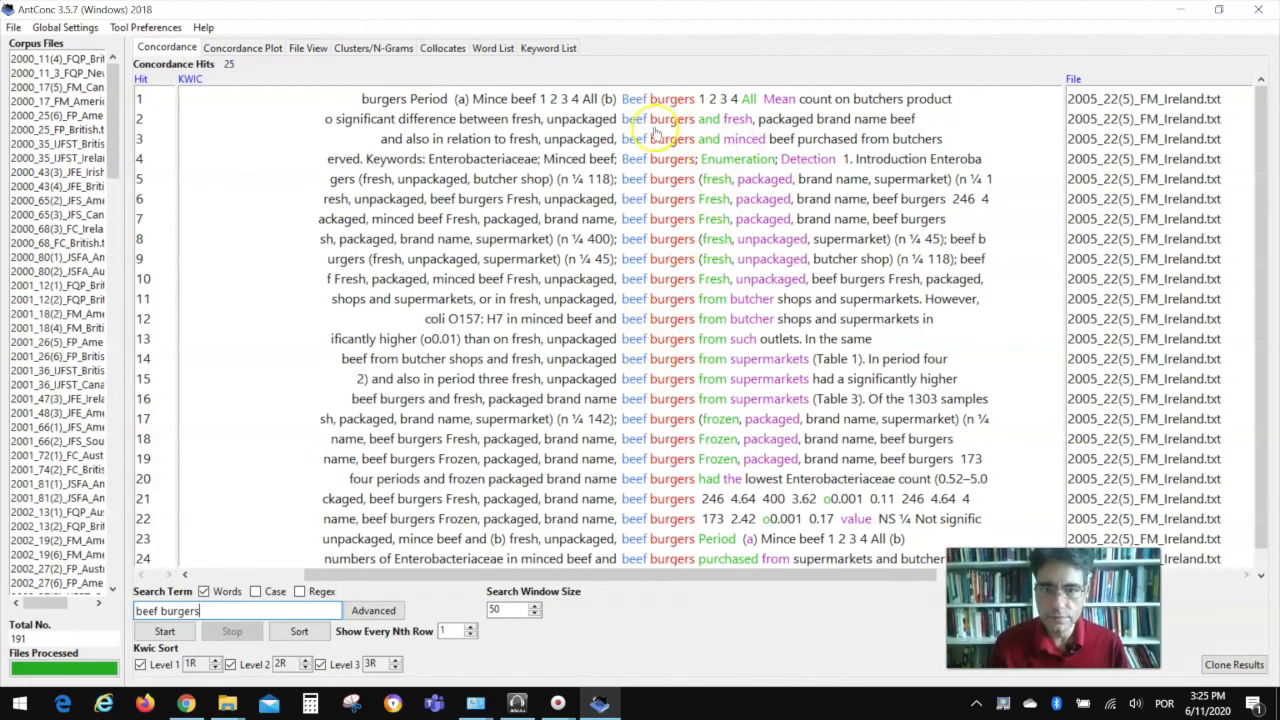
pyautogui.click(655, 119)
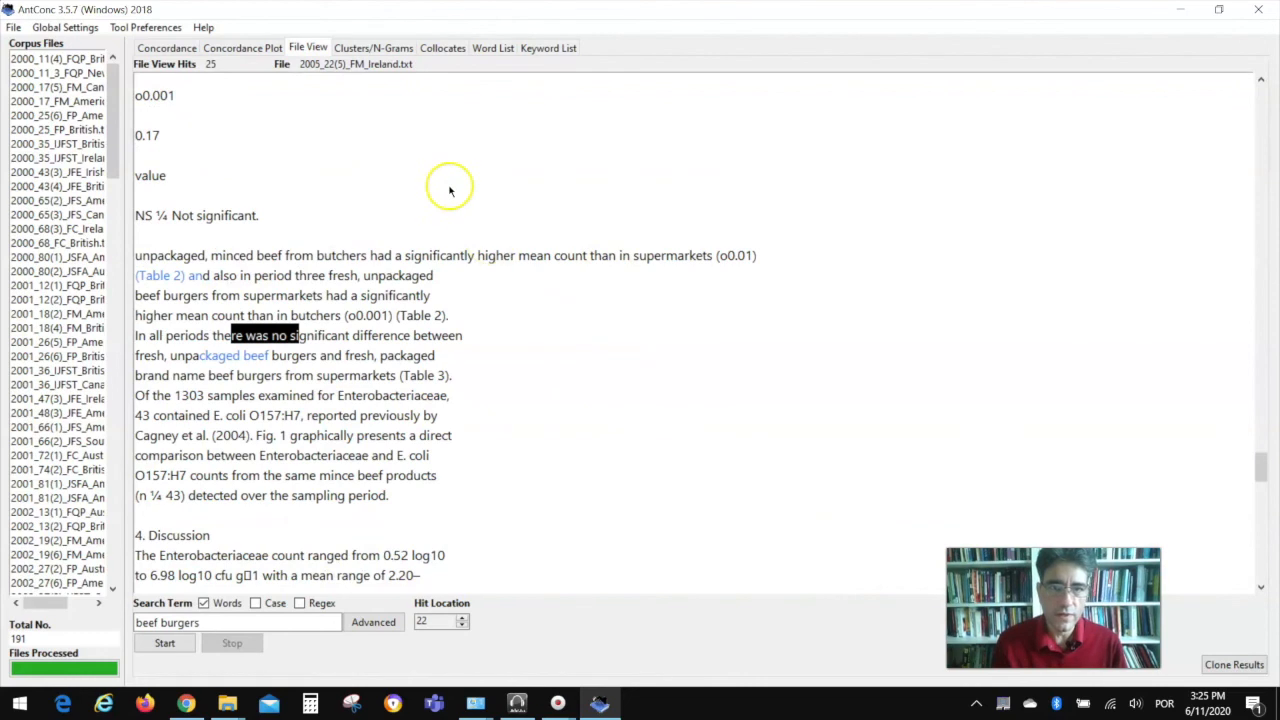
# Step: Look over the N-gram, concordance, keyword list and word list tools again and return to the slide presentation
pyautogui.click(355, 48)
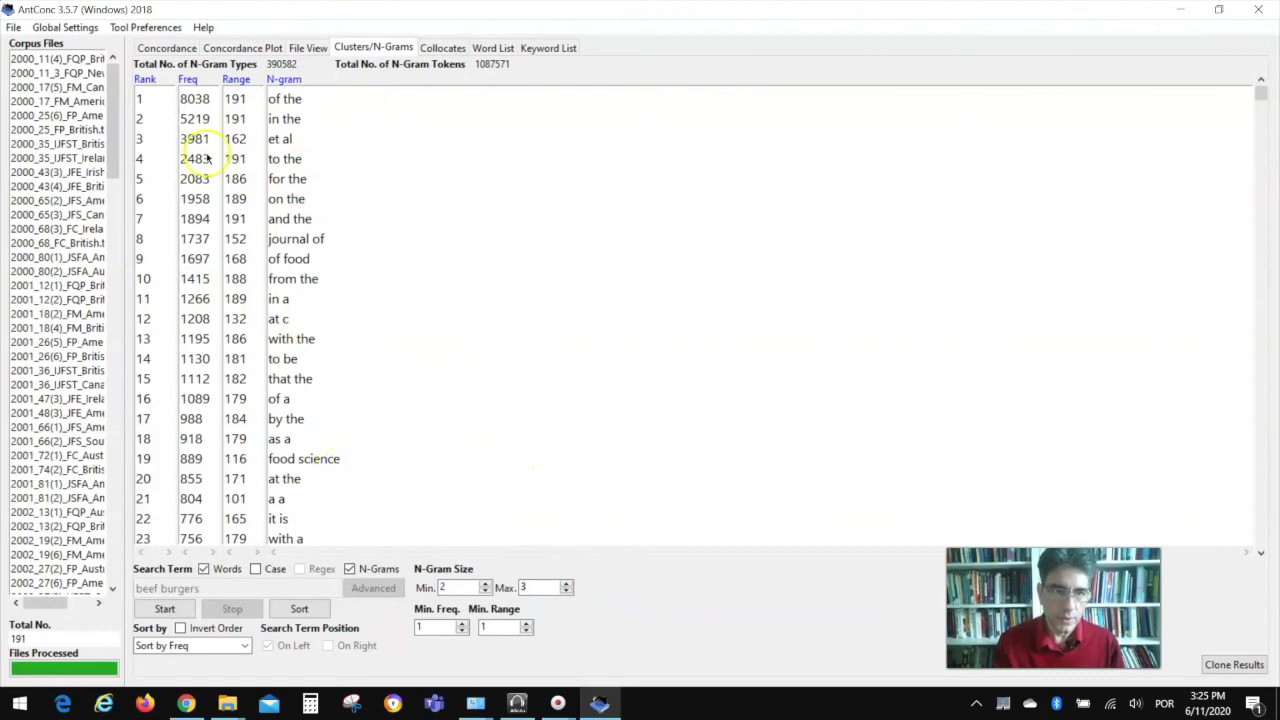
pyautogui.click(152, 48)
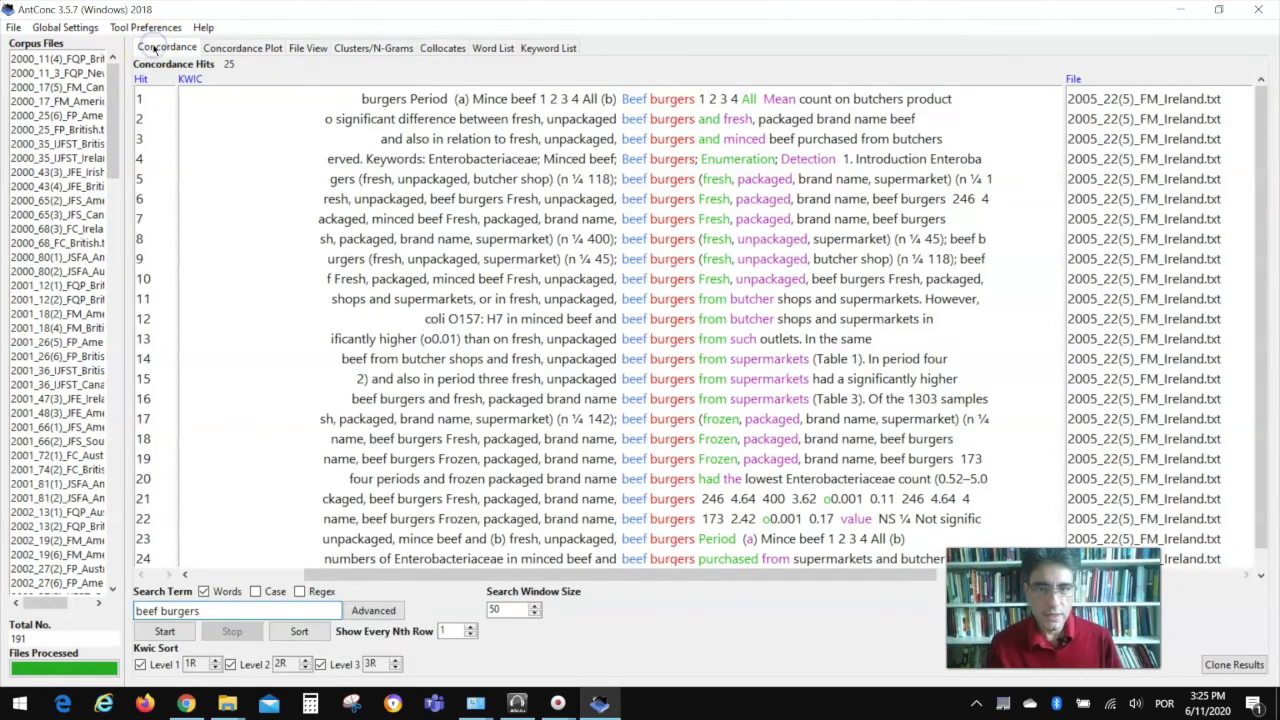
pyautogui.click(556, 48)
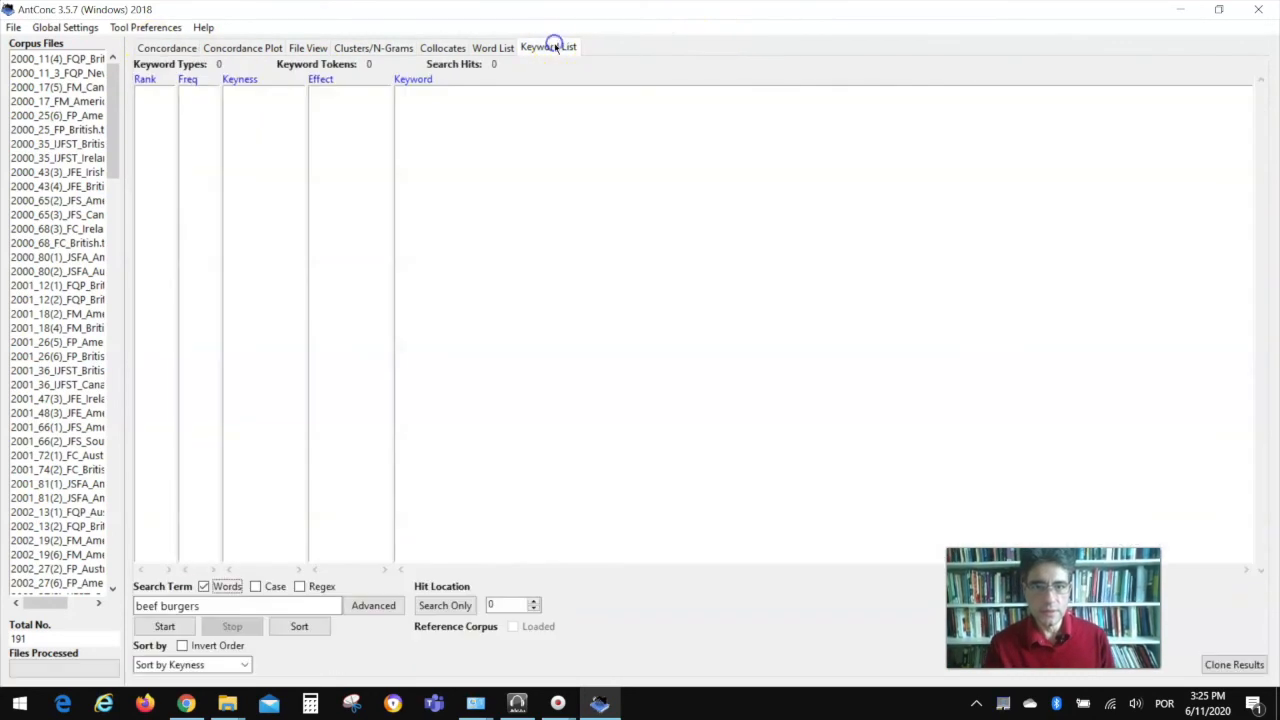
pyautogui.click(492, 48)
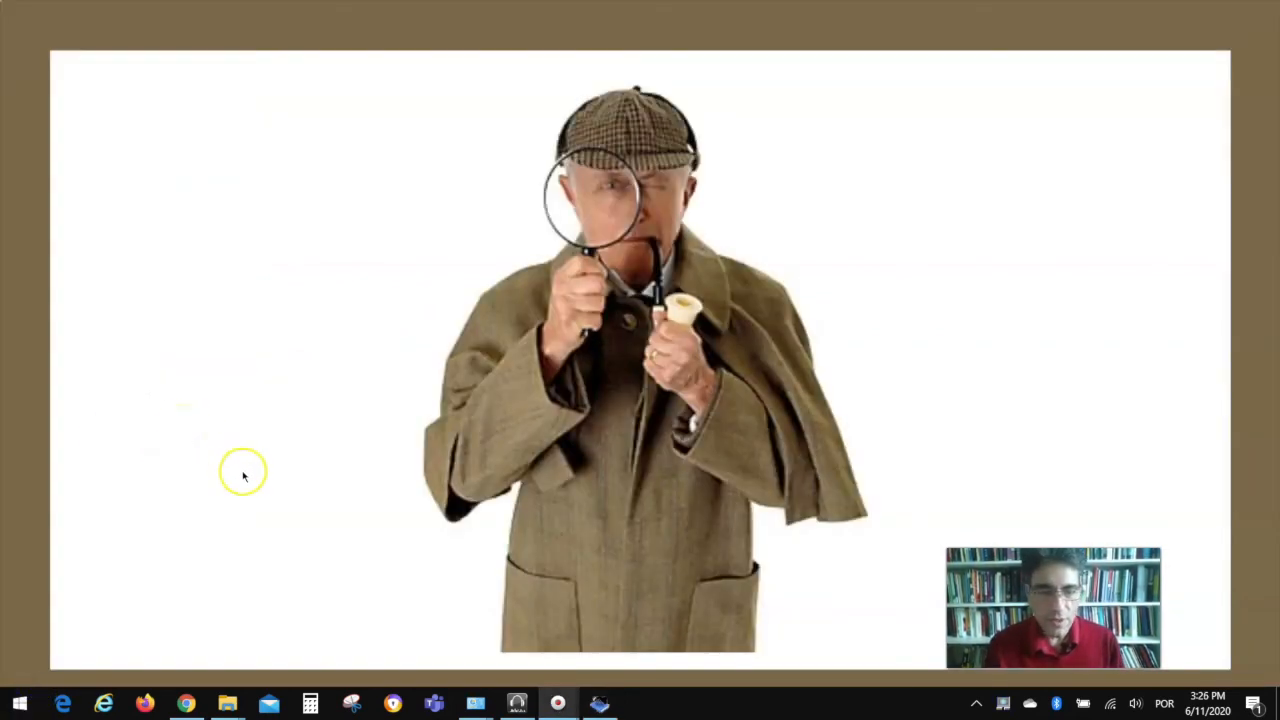
pyautogui.moveTo(94, 622)
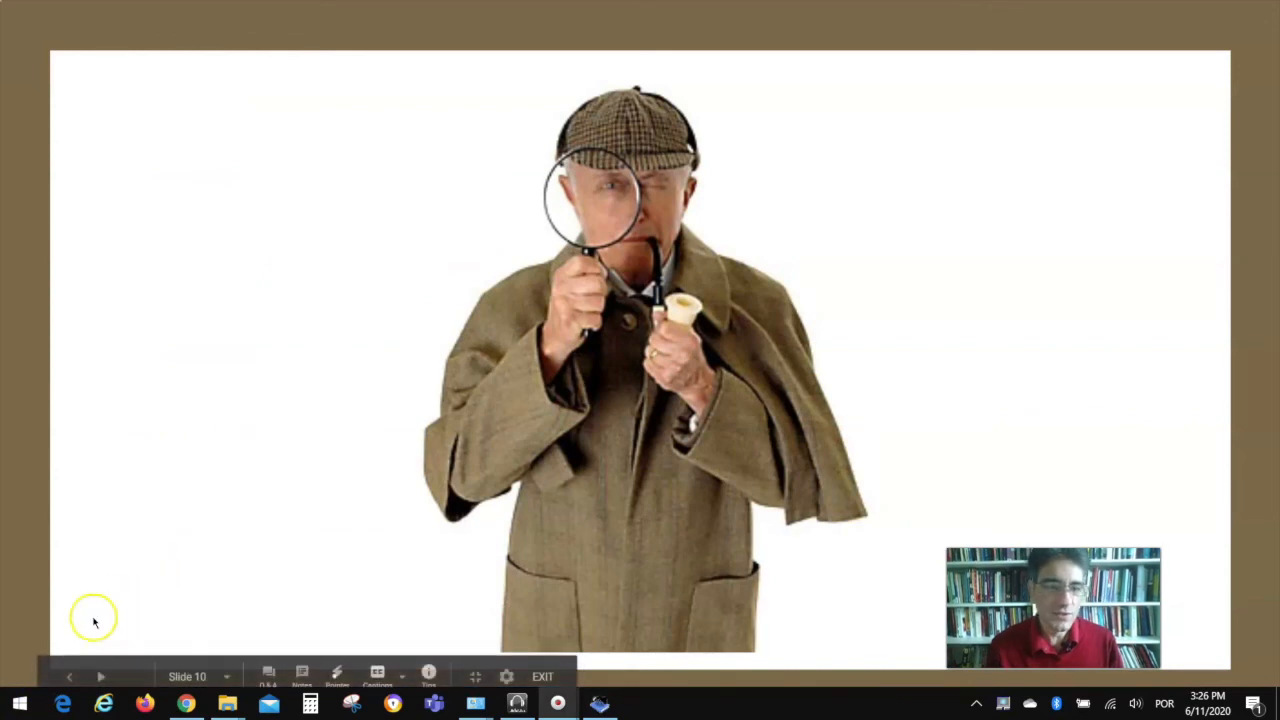